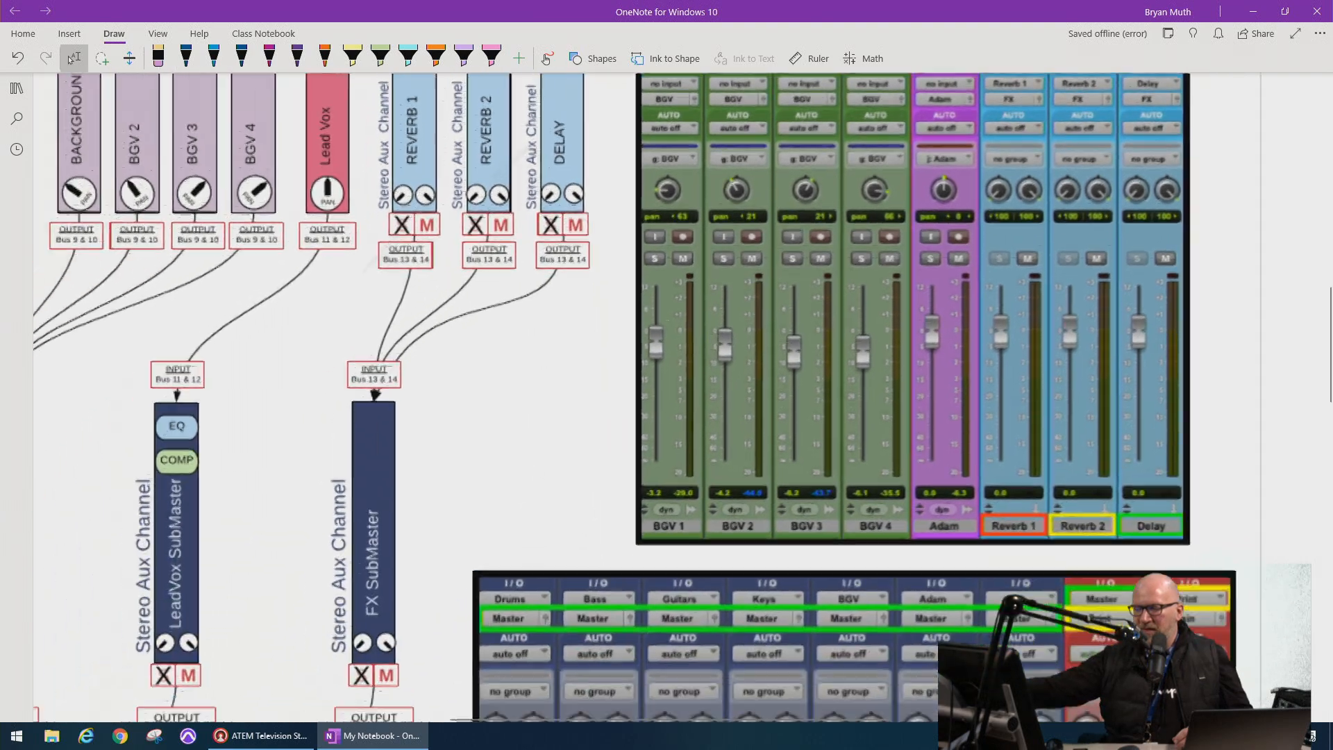
Draw an ink loop around the submaster channels from Bass to FX and add check marks beside the Bass and Guitars submasters.
scroll(667, 397, left, 2)
scroll(666, 397, down, 1)
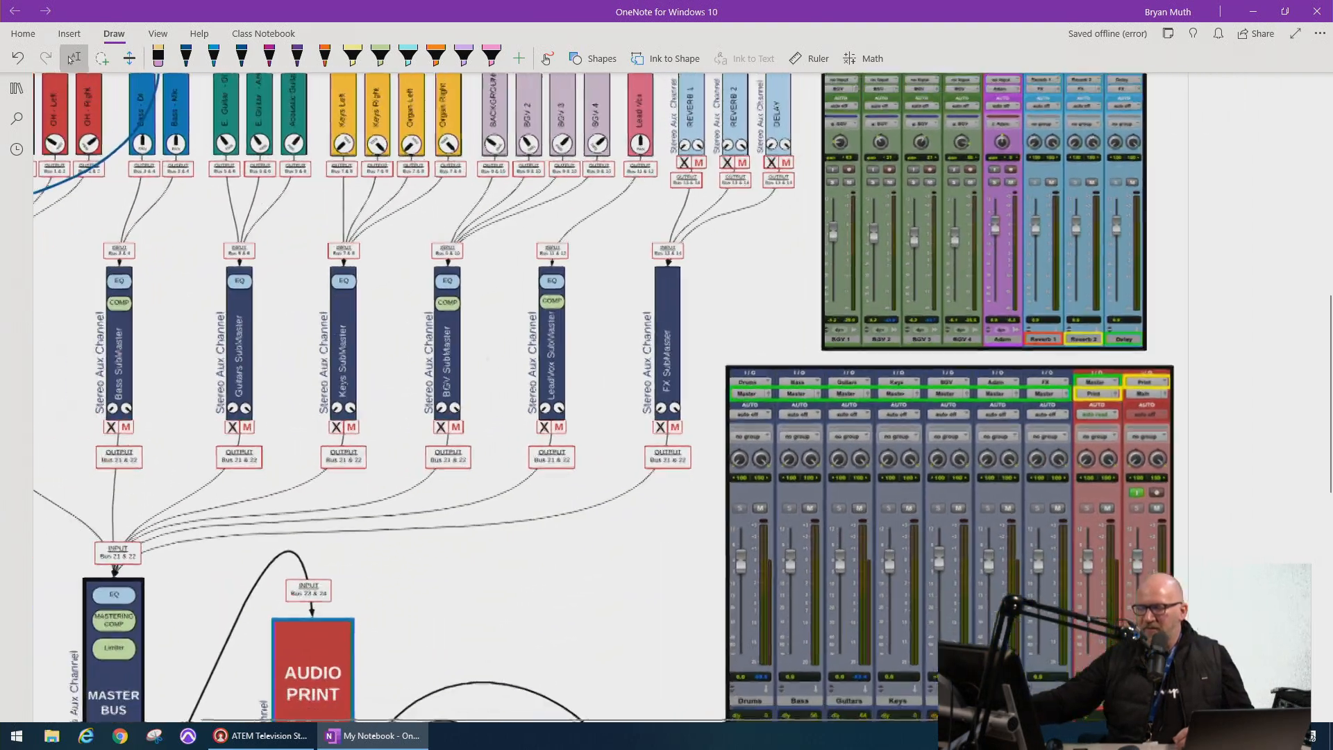
mouse_move(60, 476)
mouse_down()
mouse_move(556, 481)
mouse_move(642, 305)
mouse_move(248, 209)
mouse_move(36, 406)
mouse_move(88, 489)
mouse_up()
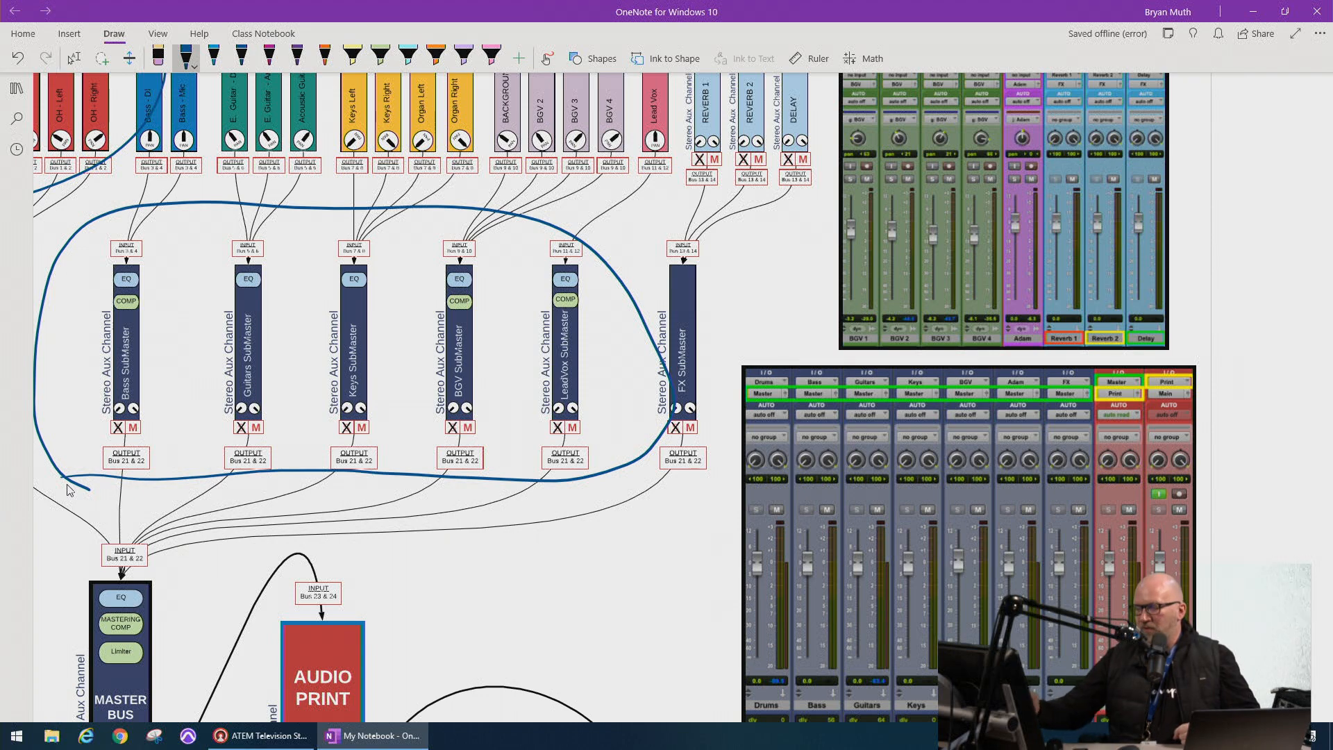
drag(146, 451, 184, 358)
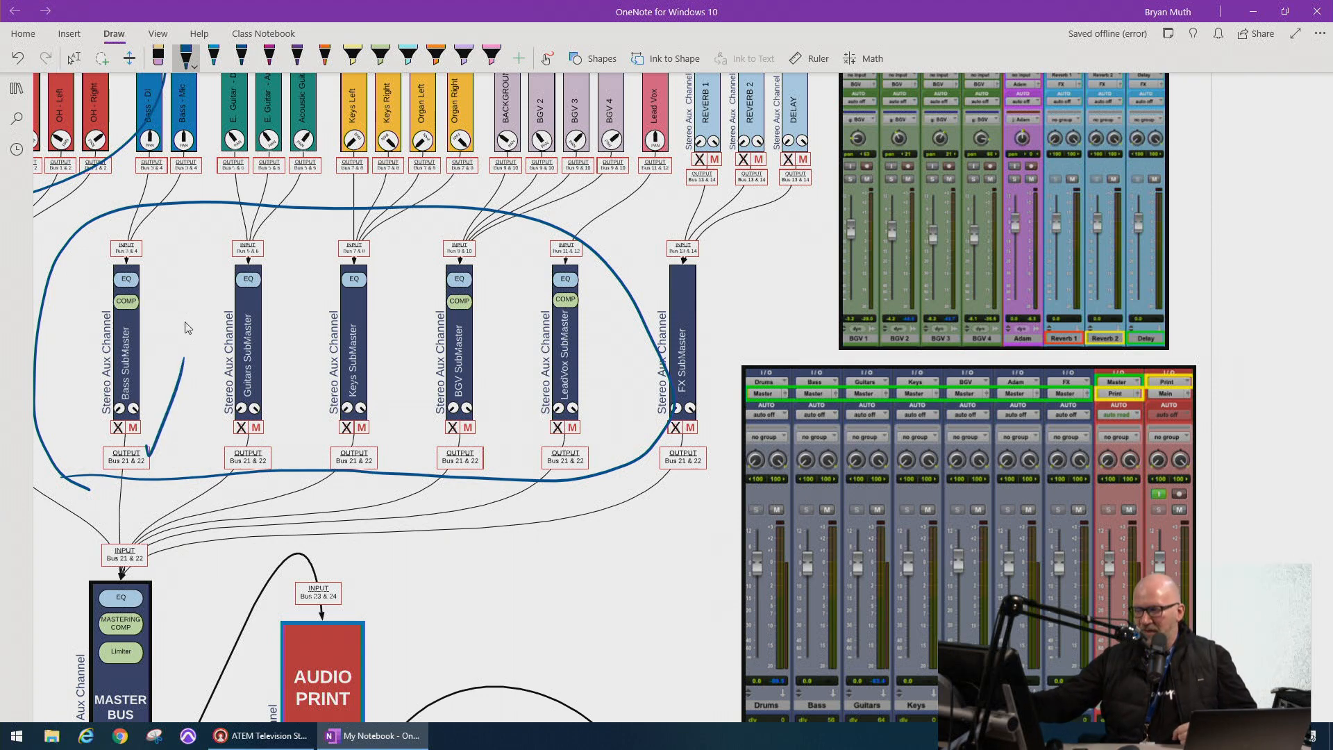
mouse_move(271, 395)
mouse_down()
mouse_move(276, 410)
mouse_move(322, 336)
mouse_up()
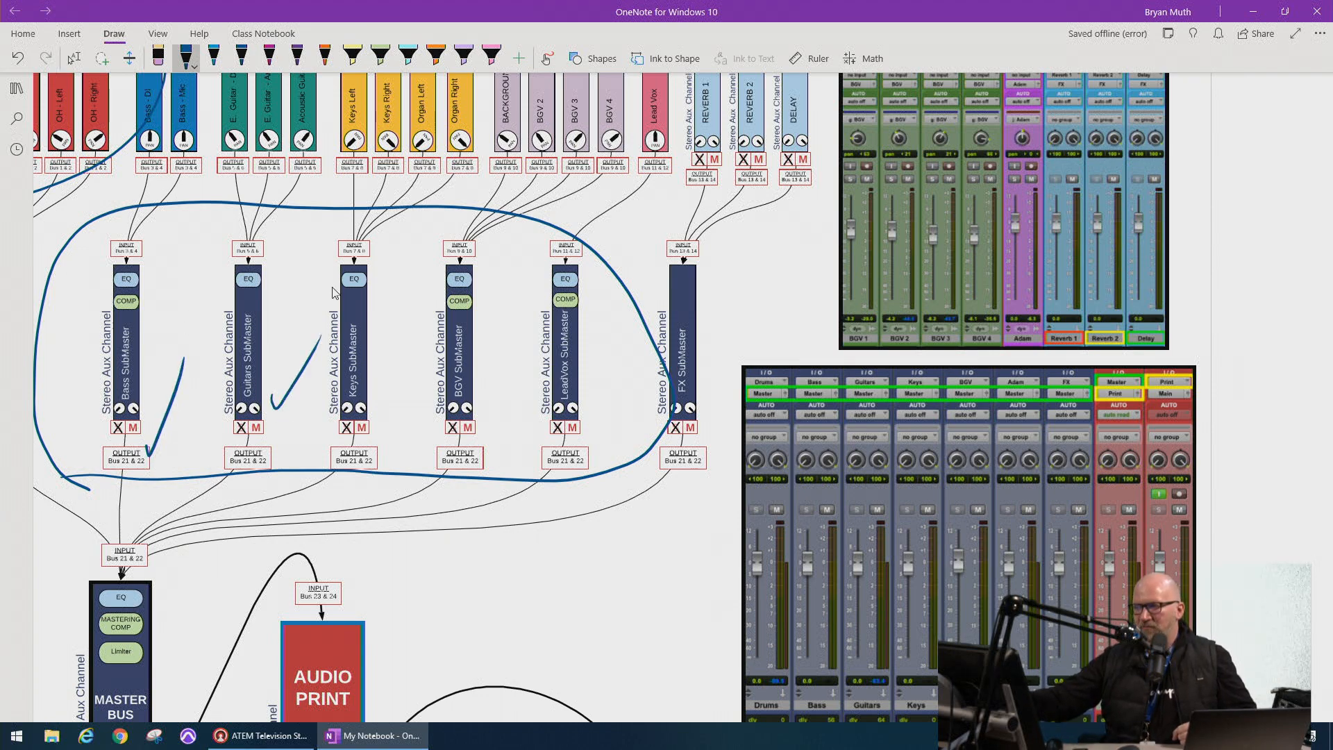
Add an ink check mark beside the Drums SubMaster channel in the diagram.
scroll(335, 293, left, 3)
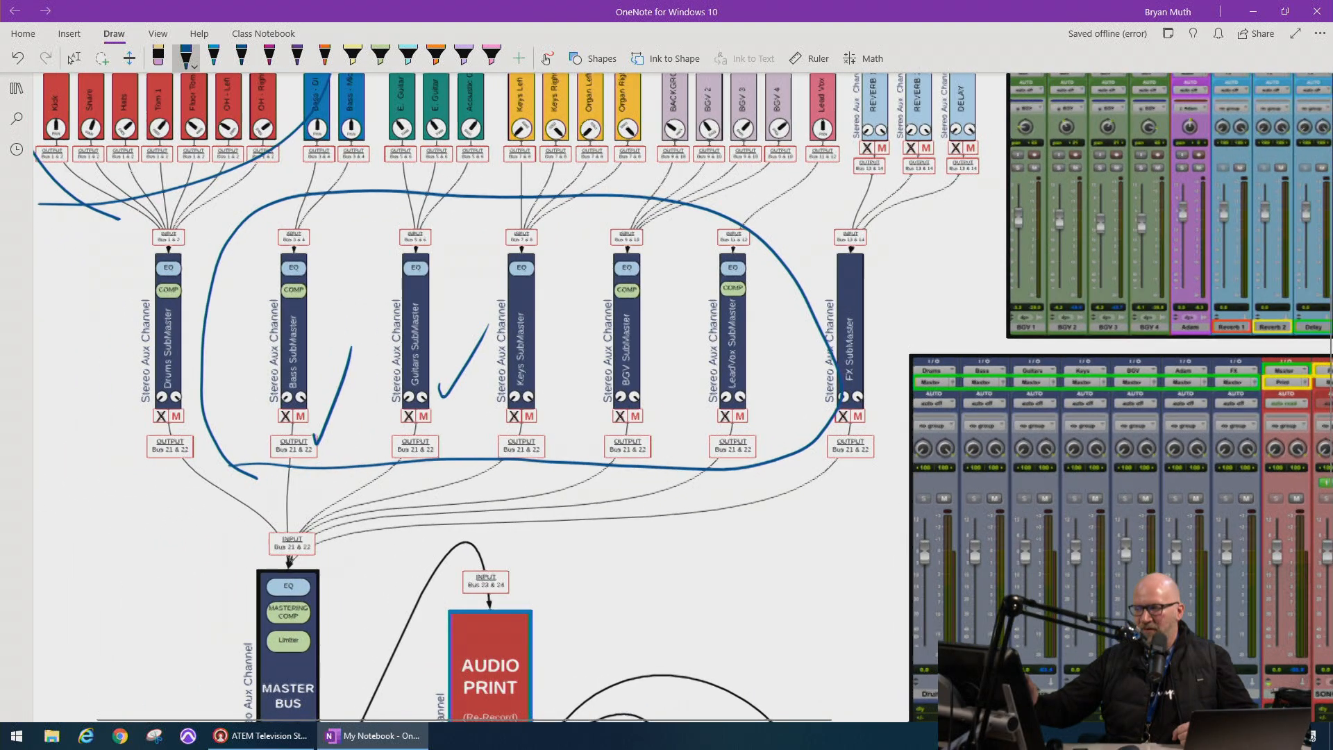
click(74, 59)
click(185, 58)
drag(77, 351, 150, 274)
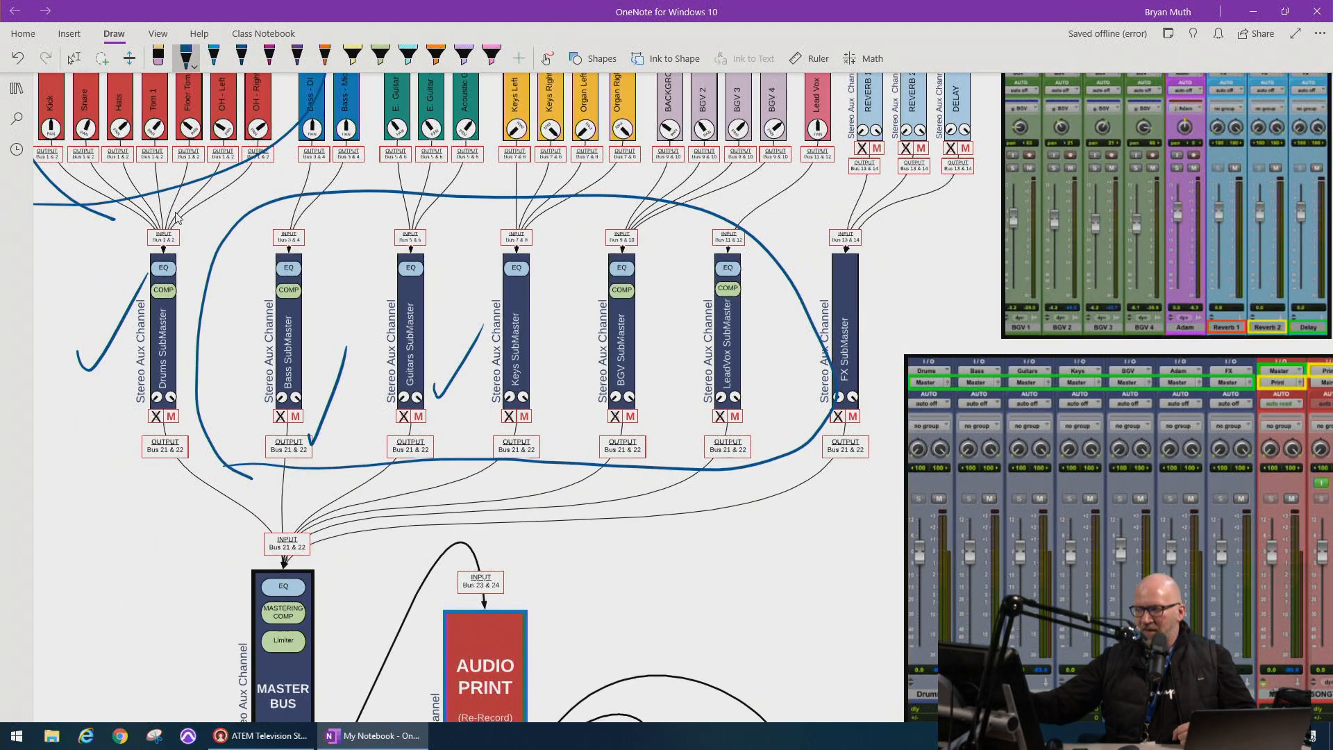
Draw an ink loop around the Effects section containing the Reverb 1, Reverb 2 and Delay aux channels.
scroll(273, 366, right, 5)
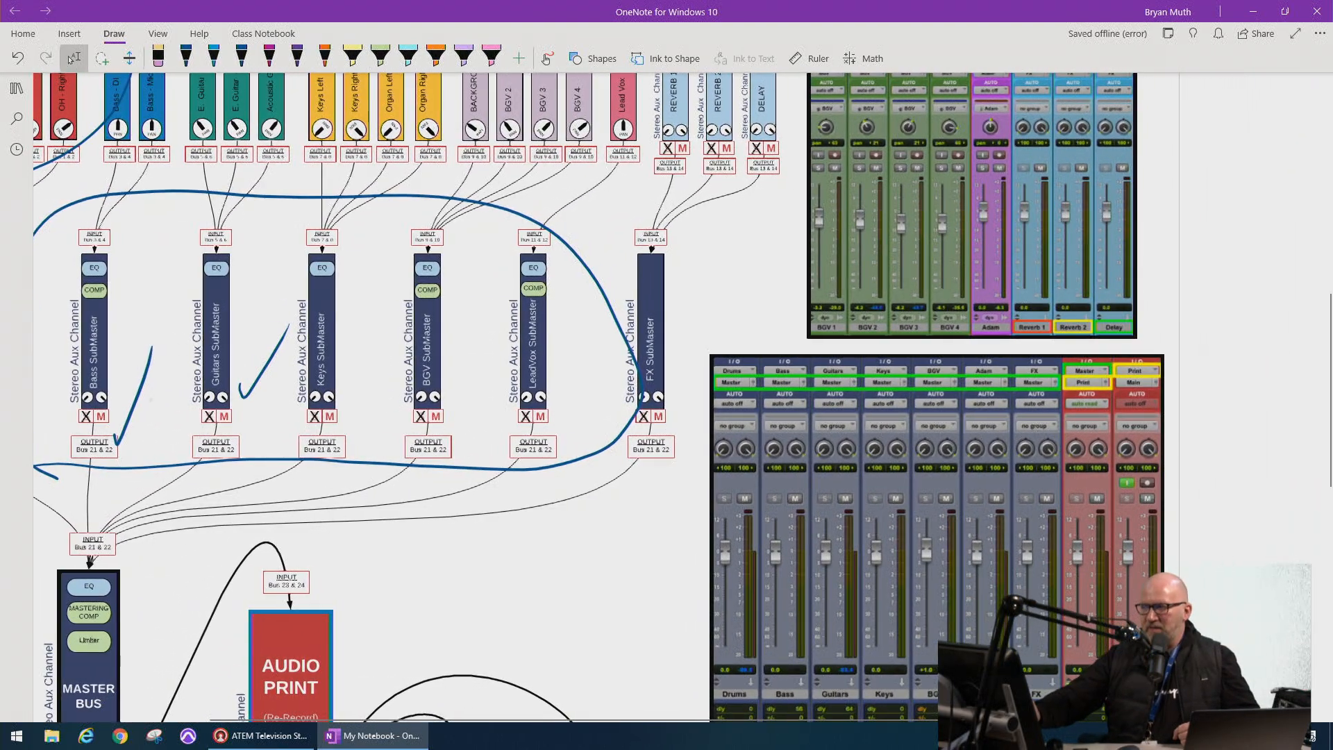
click(72, 58)
scroll(589, 397, right, 4)
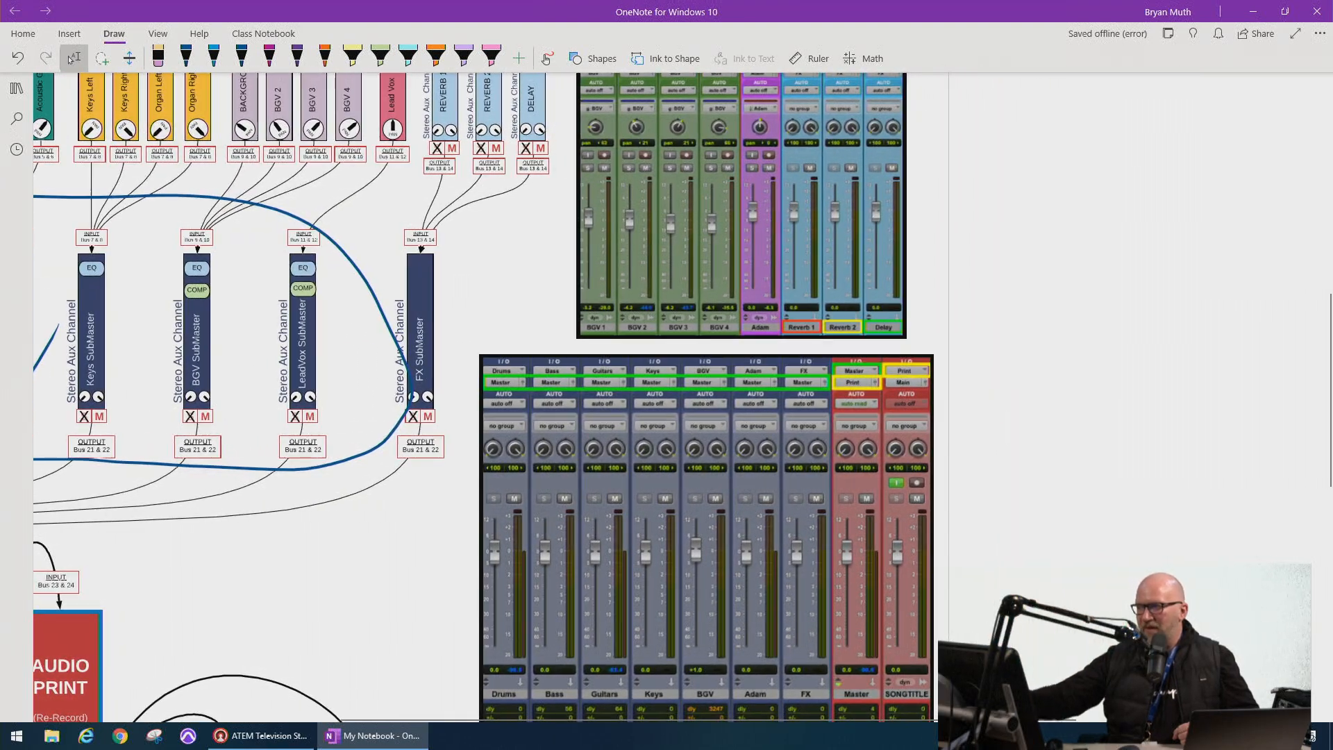
scroll(589, 397, up, 3)
scroll(589, 397, right, 2)
scroll(589, 398, up, 3)
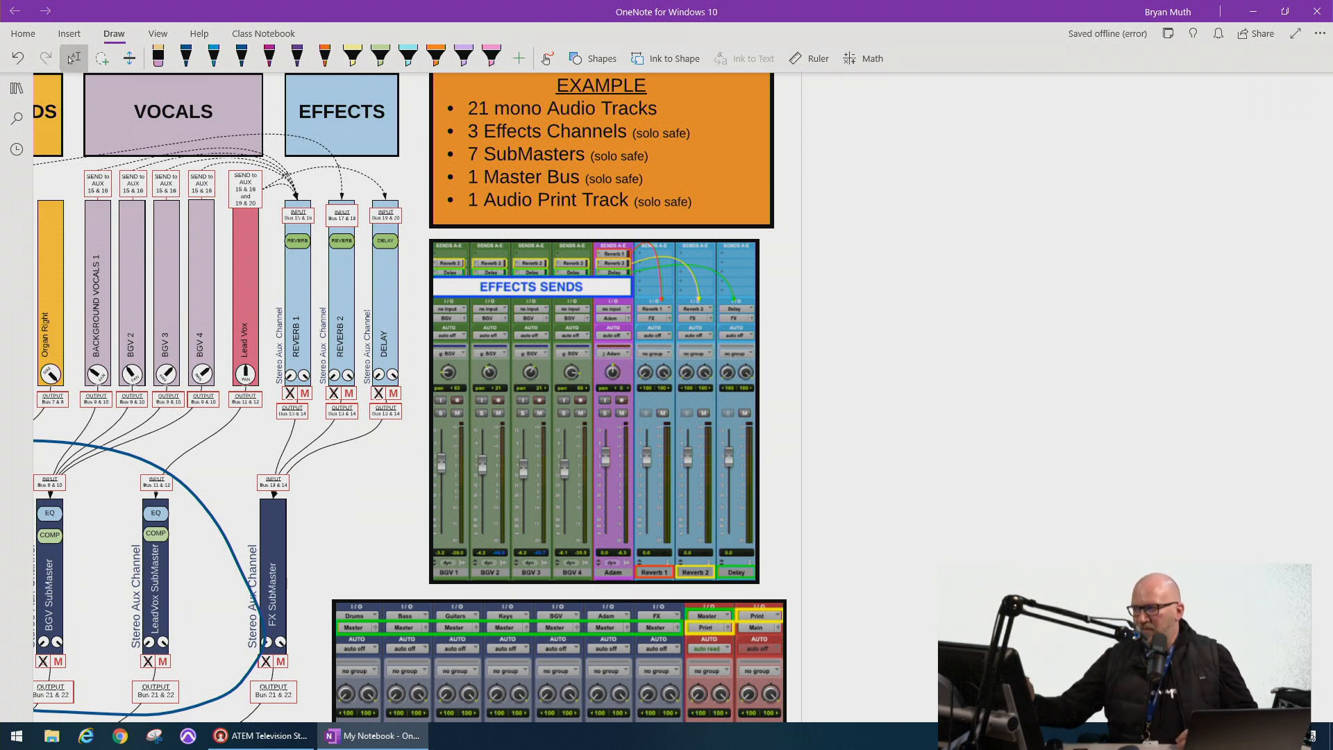
click(186, 58)
mouse_move(407, 105)
mouse_down()
mouse_move(219, 222)
mouse_move(306, 464)
mouse_move(433, 295)
mouse_move(364, 111)
mouse_up()
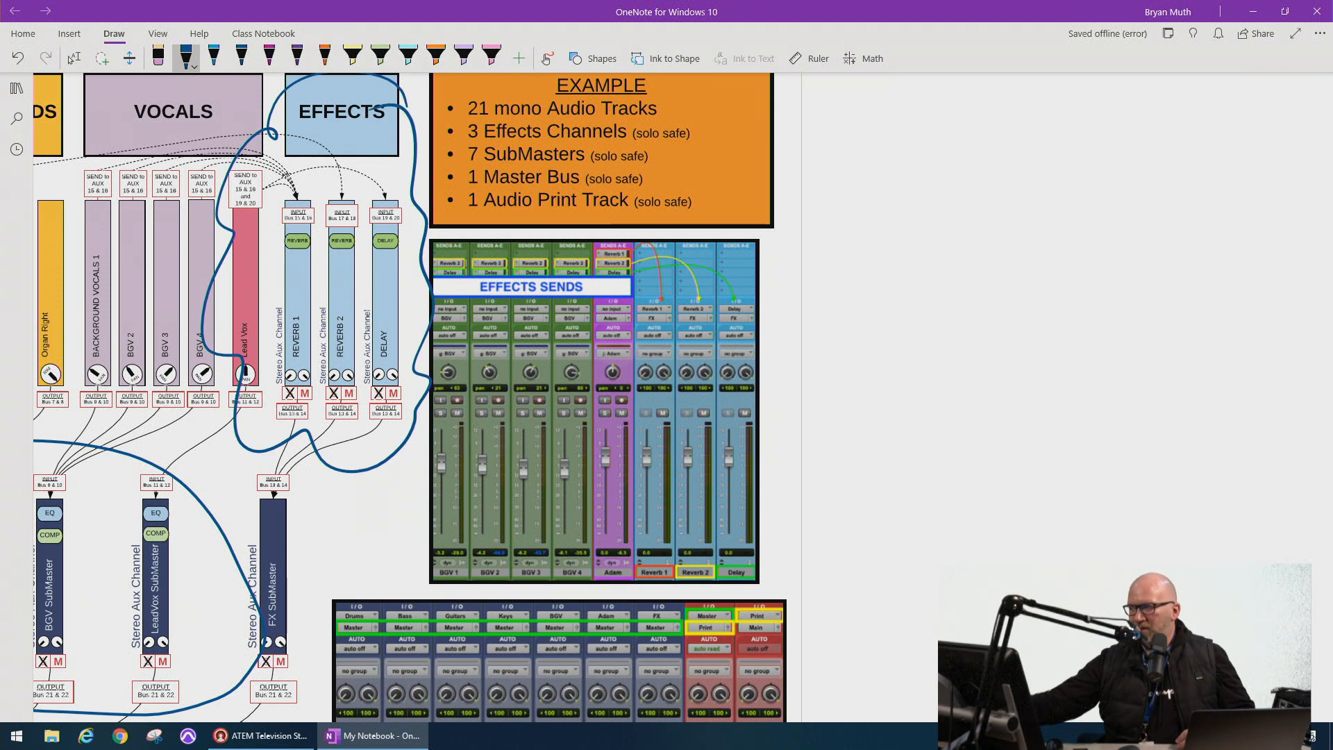
scroll(581, 332, up, 3)
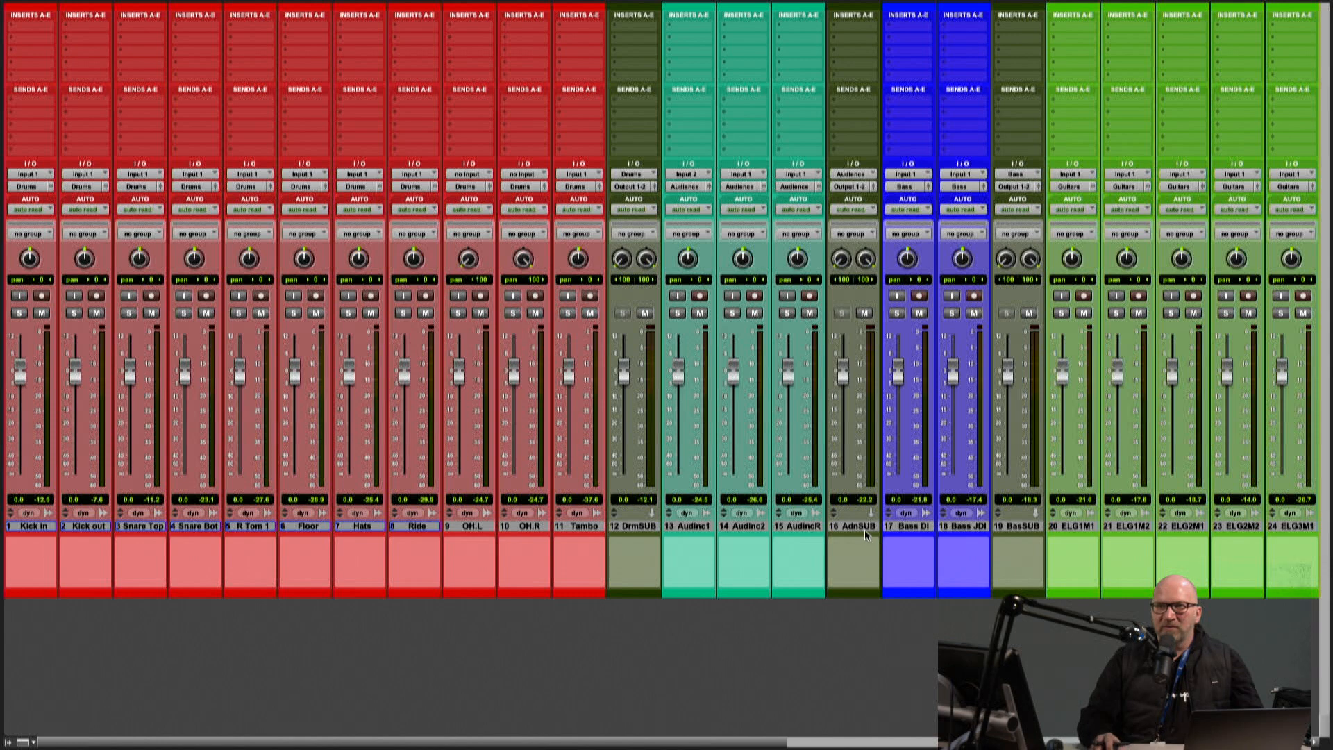
Switch to the Pro Tools mixer and look through the tracks and their submasters, from the drums to Print and back.
scroll(864, 531, right, 2)
scroll(864, 530, right, 12)
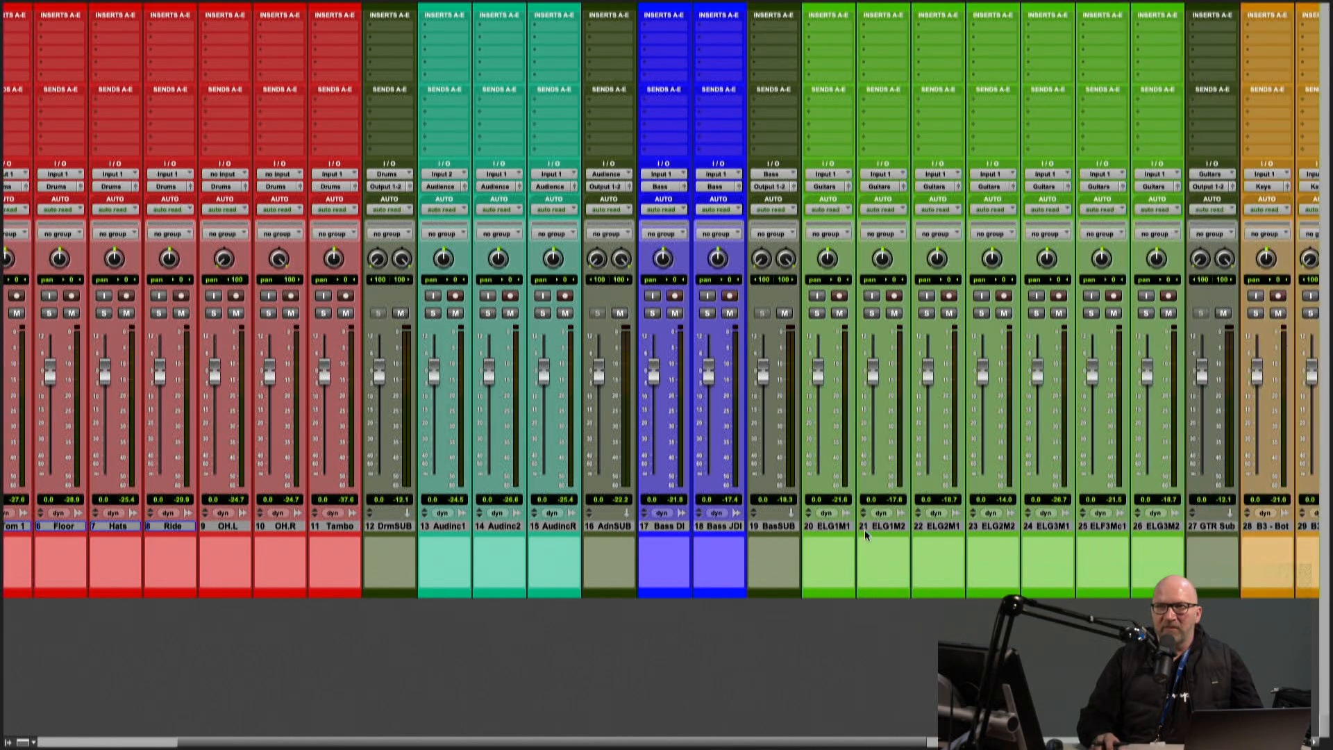
scroll(739, 536, right, 20)
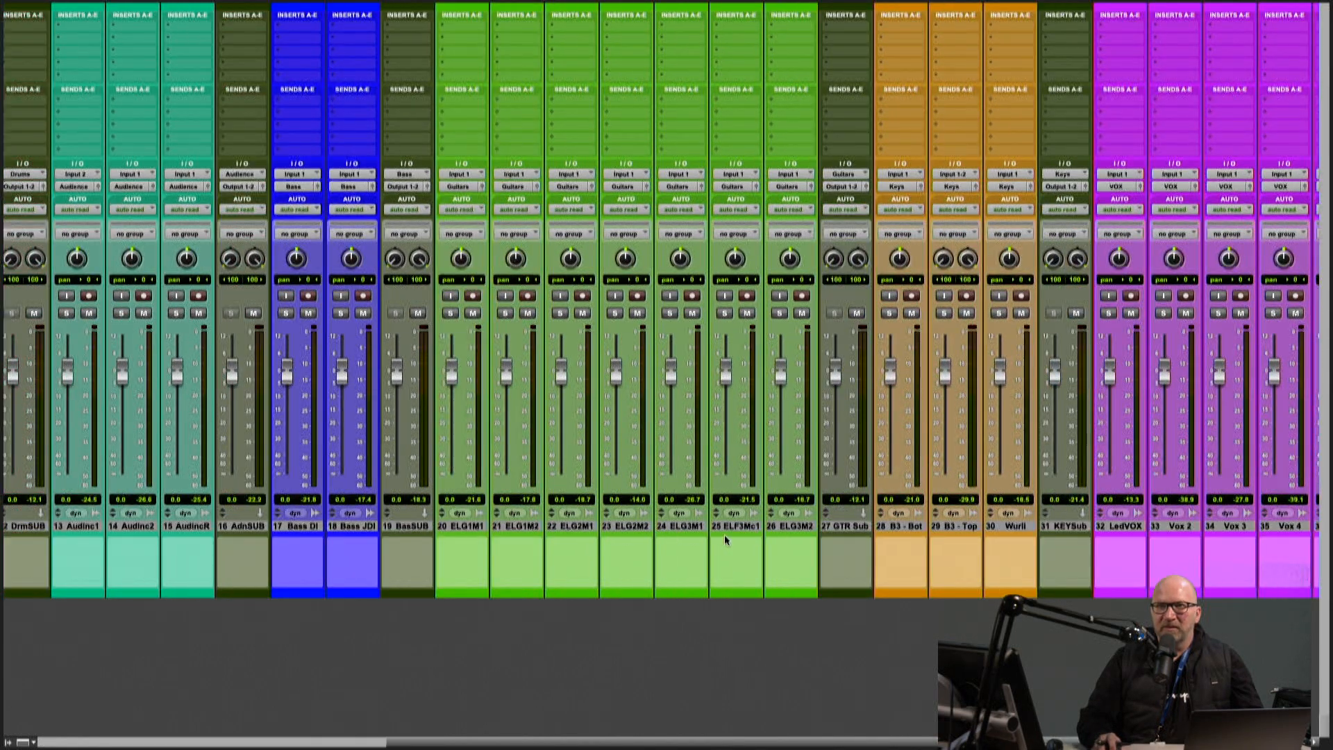
scroll(710, 536, right, 10)
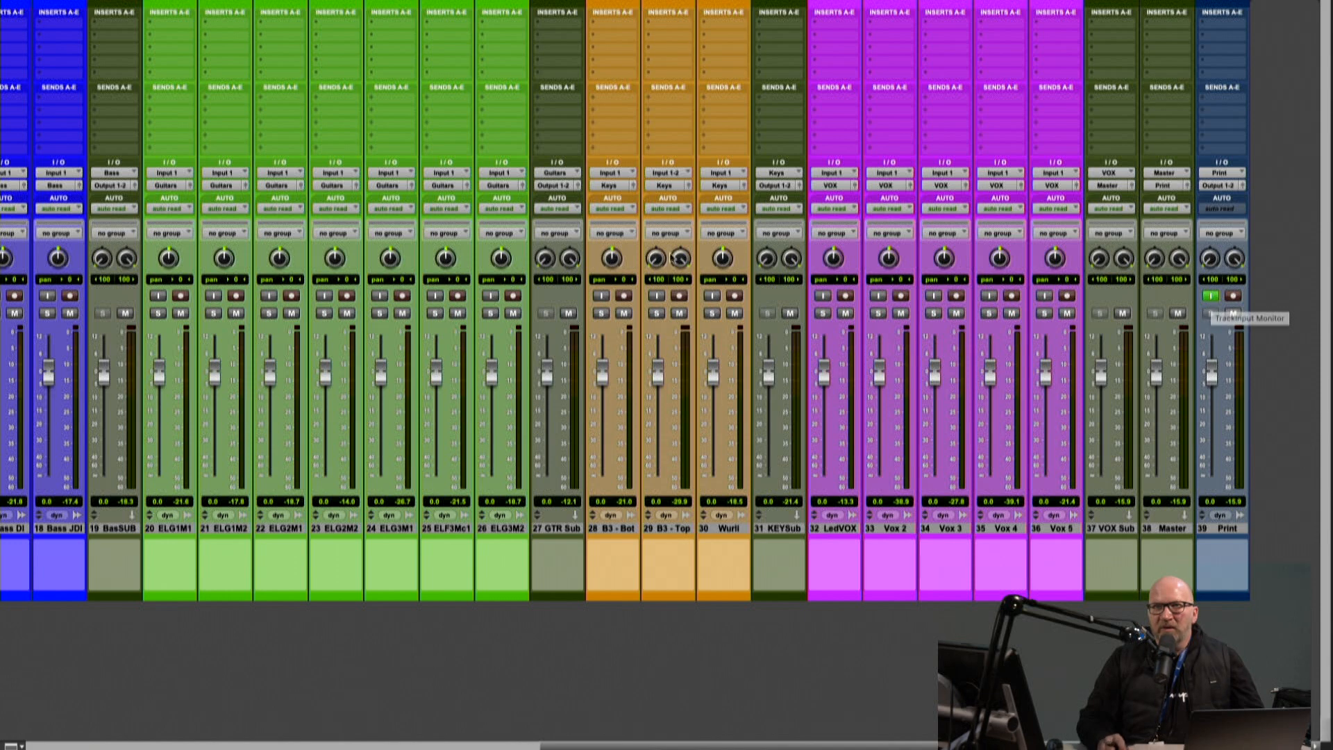
scroll(477, 240, left, 2)
scroll(477, 240, left, 10)
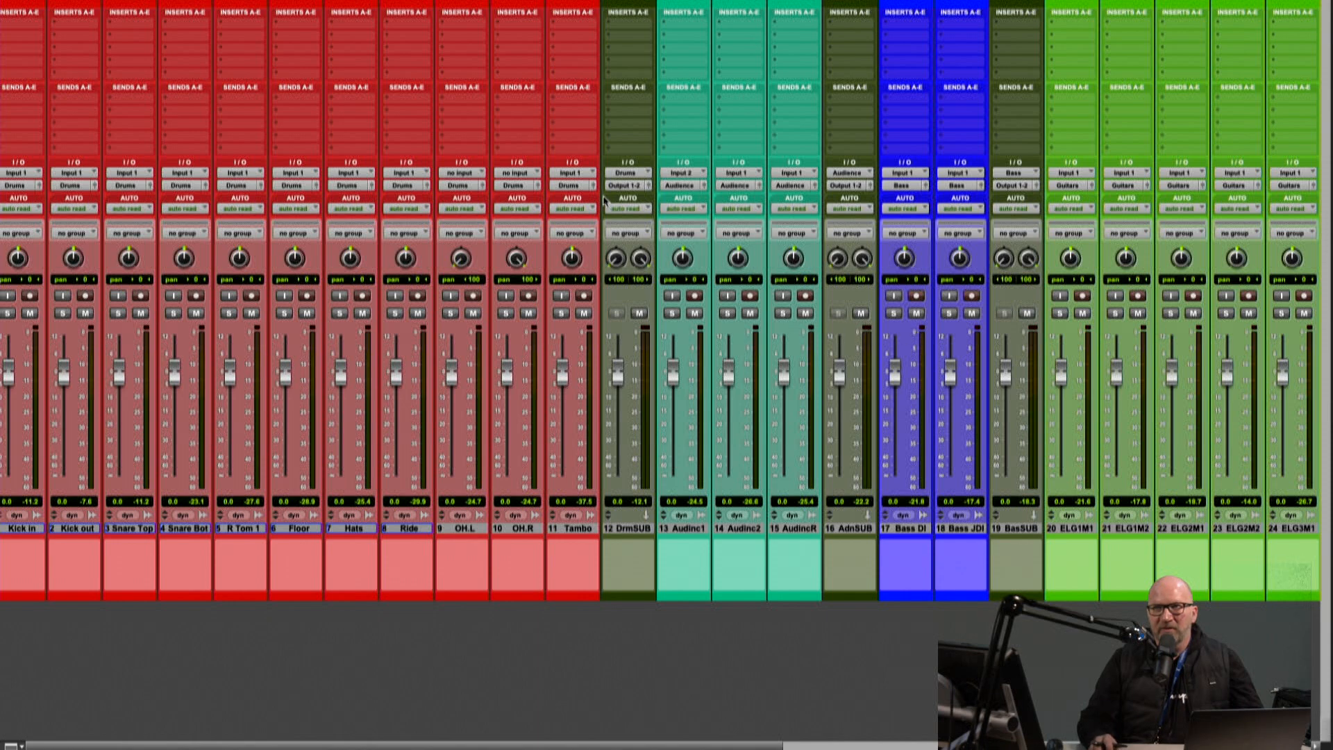
Select all the submaster tracks together: DrmSUB, AdnSUB, BasSUB, GTR Sub, KEYSub and VOX Sub.
click(632, 532)
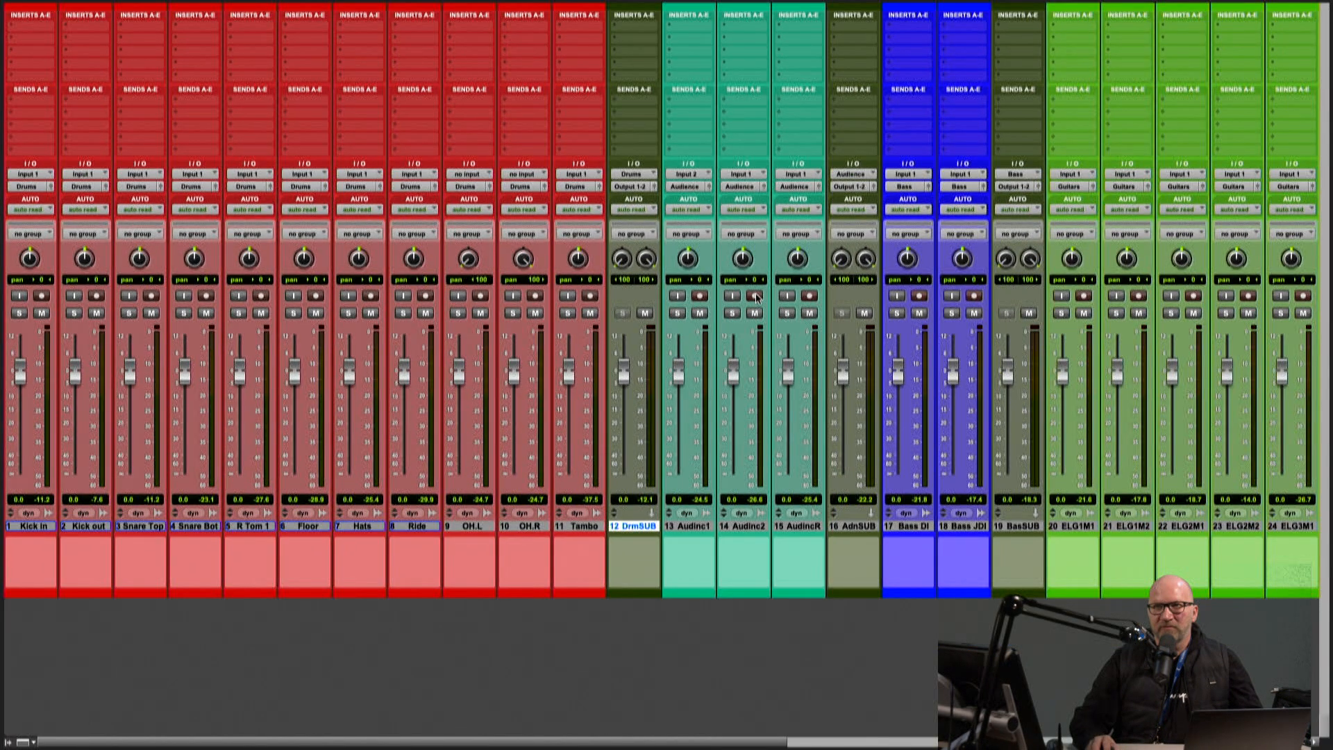
scroll(757, 299, right, 10)
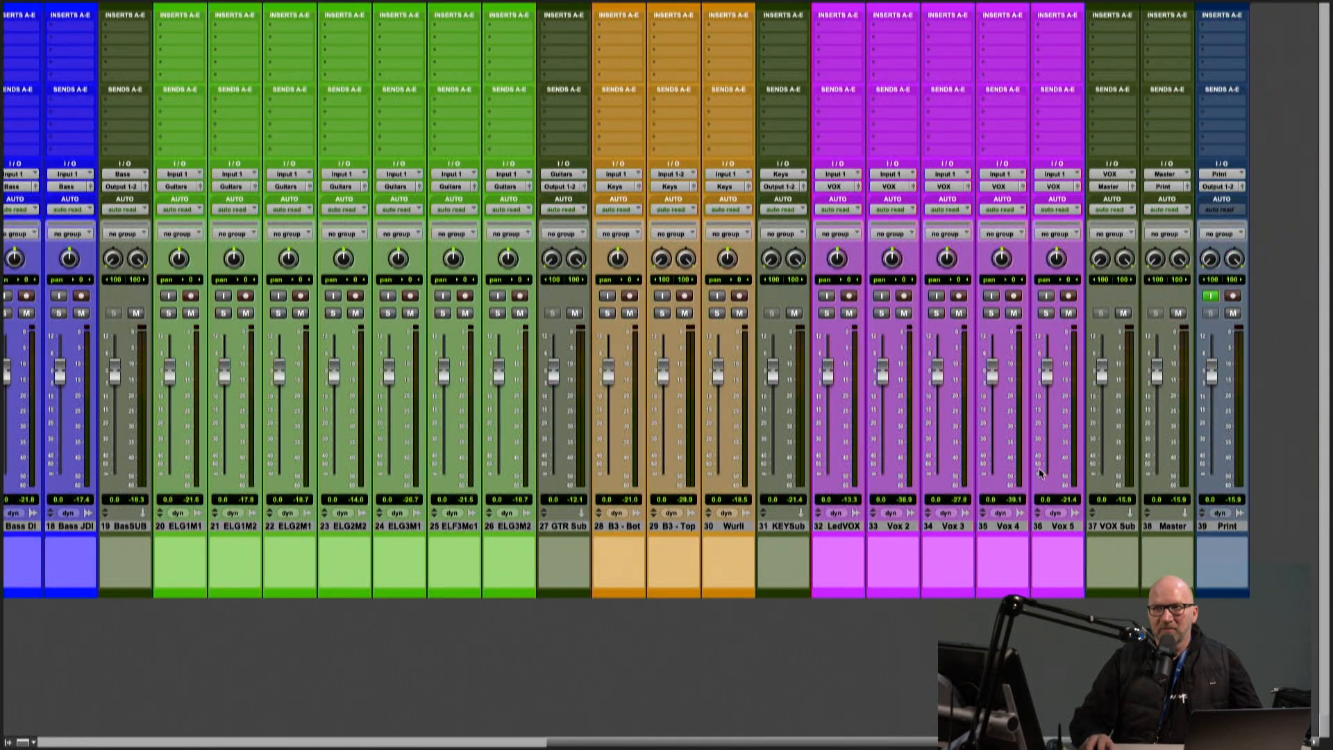
scroll(837, 403, left, 10)
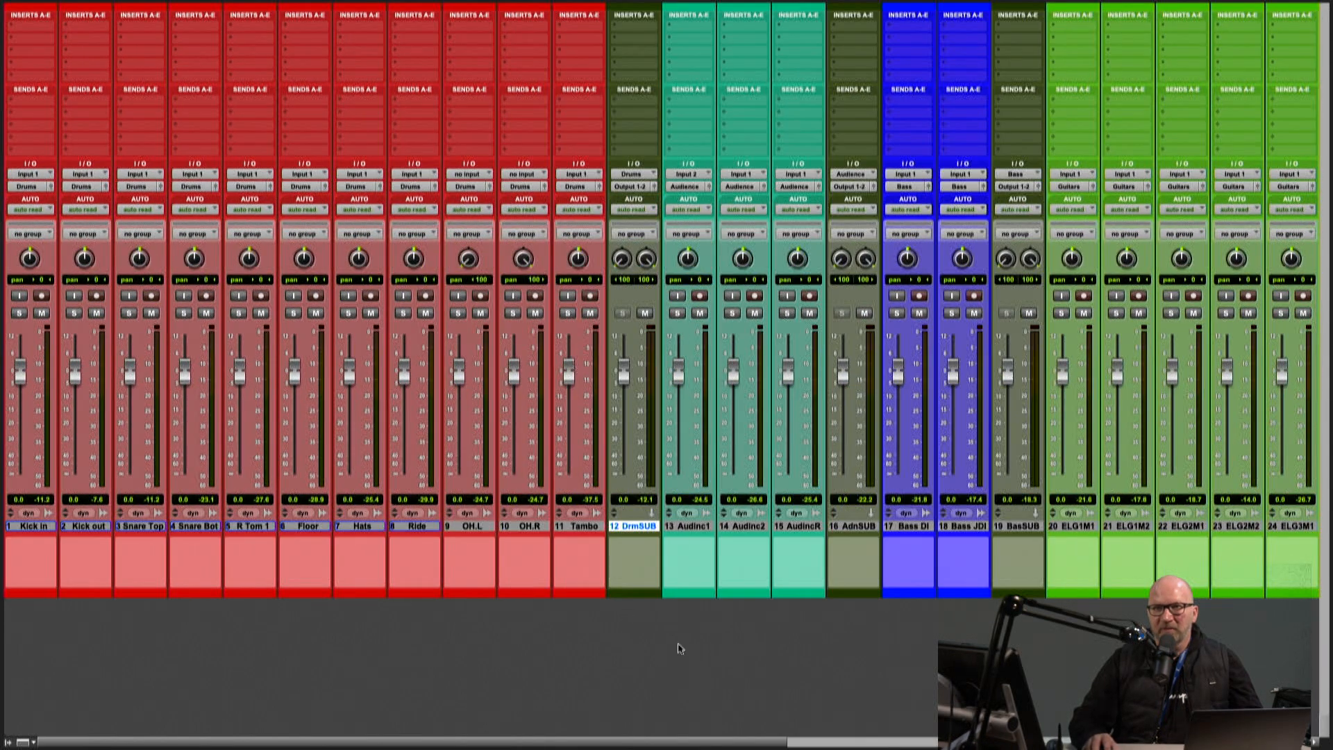
click(852, 532)
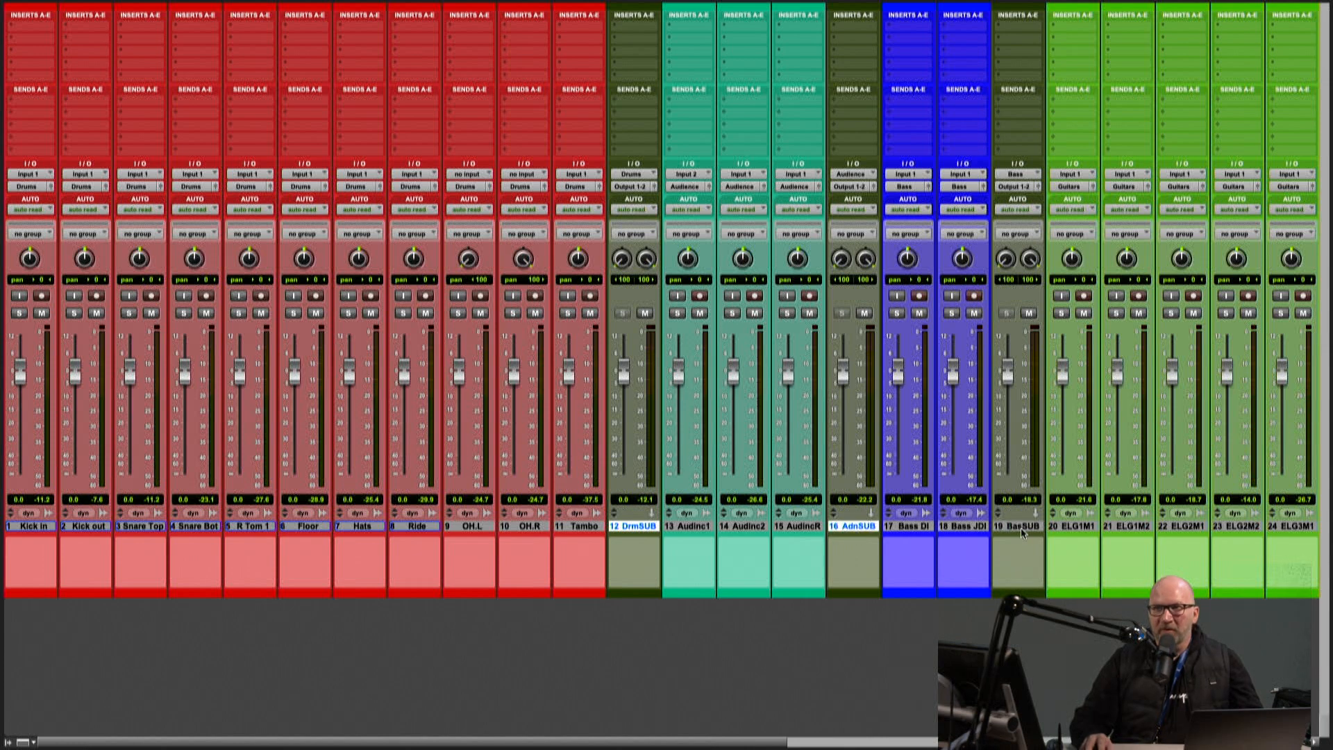
scroll(1021, 529, right, 6)
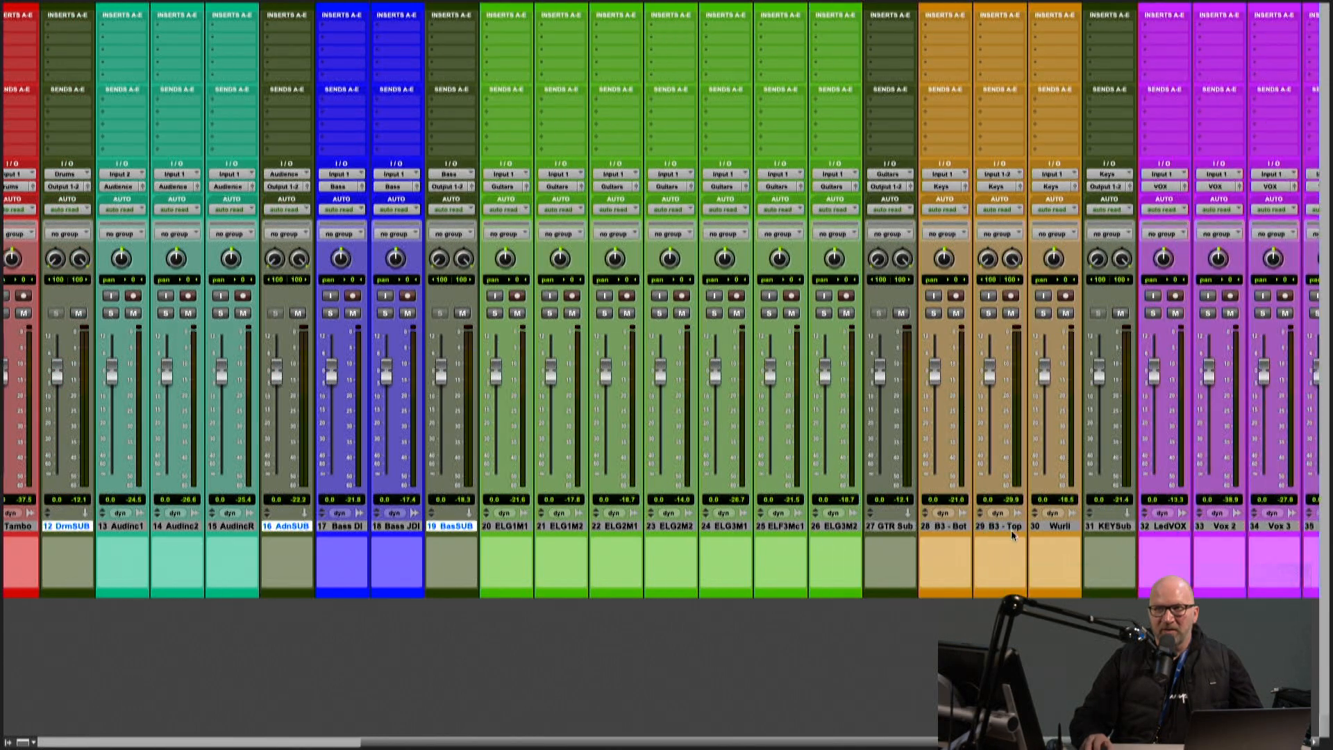
scroll(1011, 530, right, 4)
ctrl+click(577, 528)
ctrl+click(805, 531)
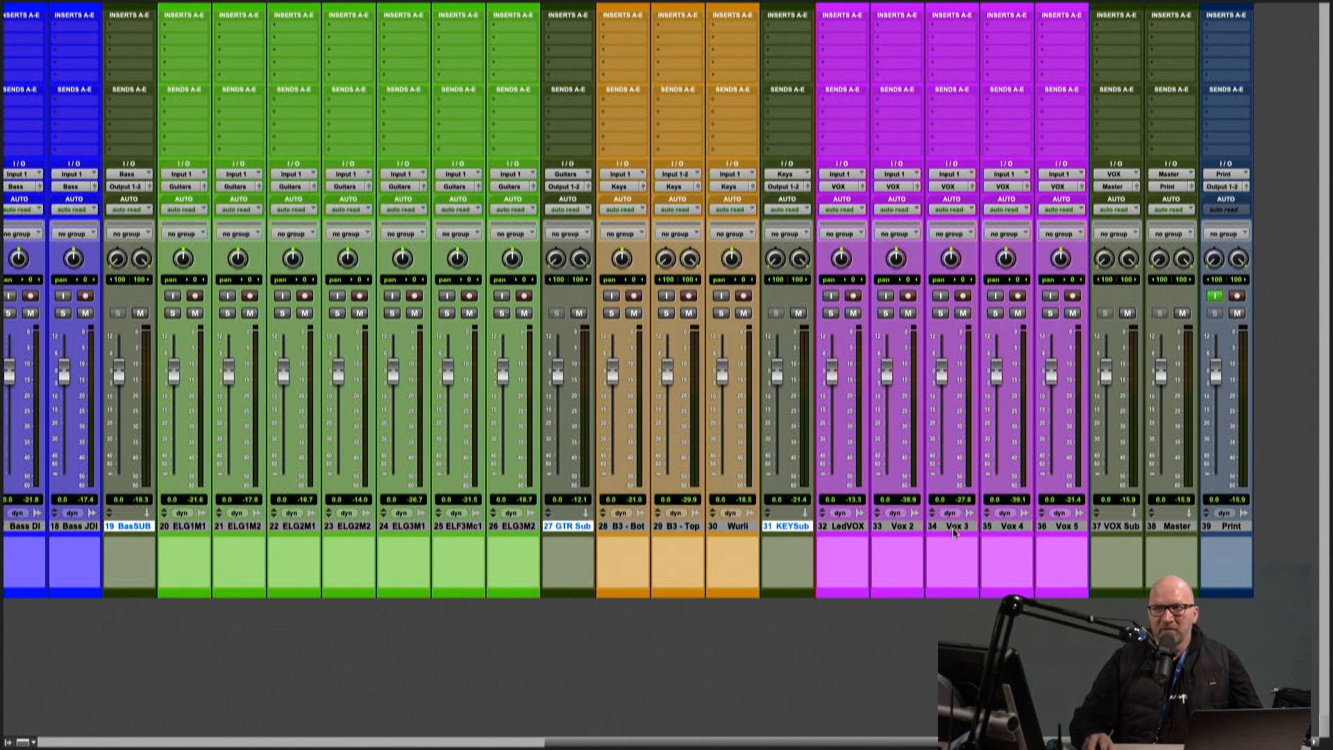
ctrl+click(1104, 529)
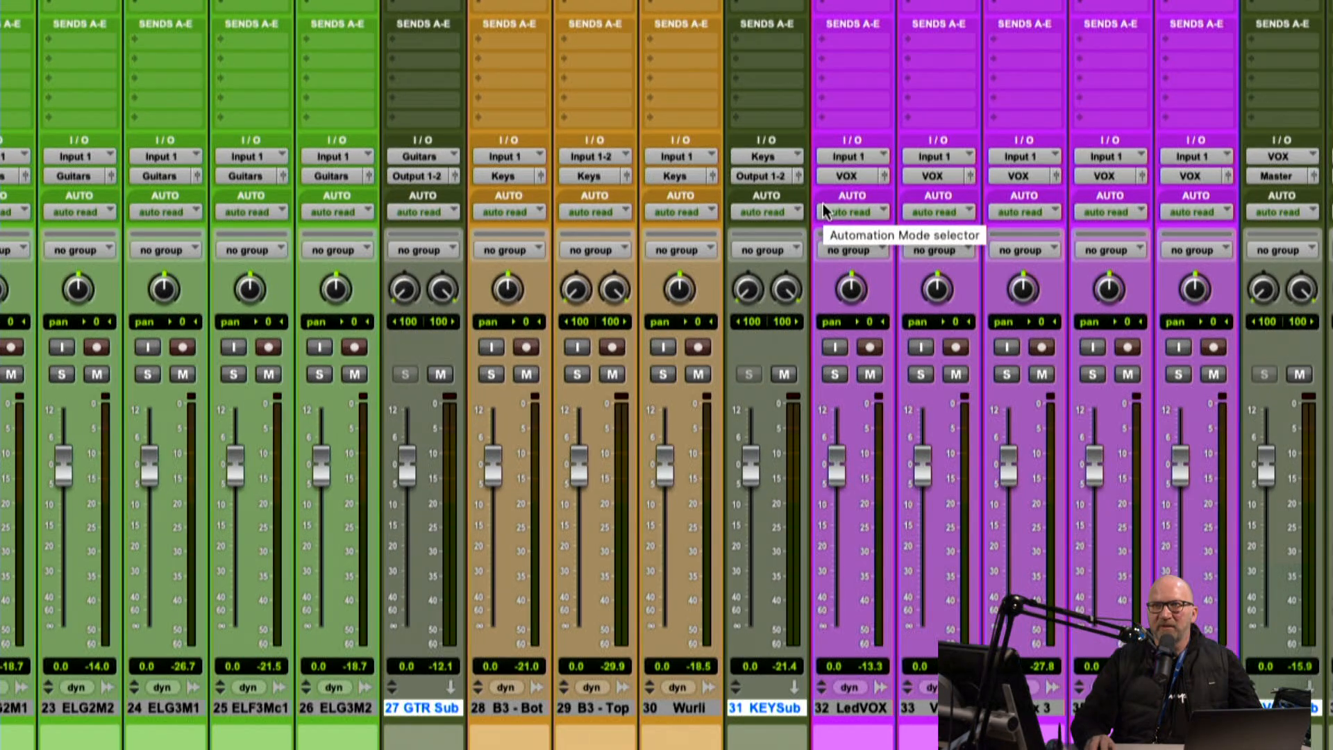
Route the outputs of all selected submasters to the Master (Stereo) bus, and play the session briefly to check the meters.
click(775, 178)
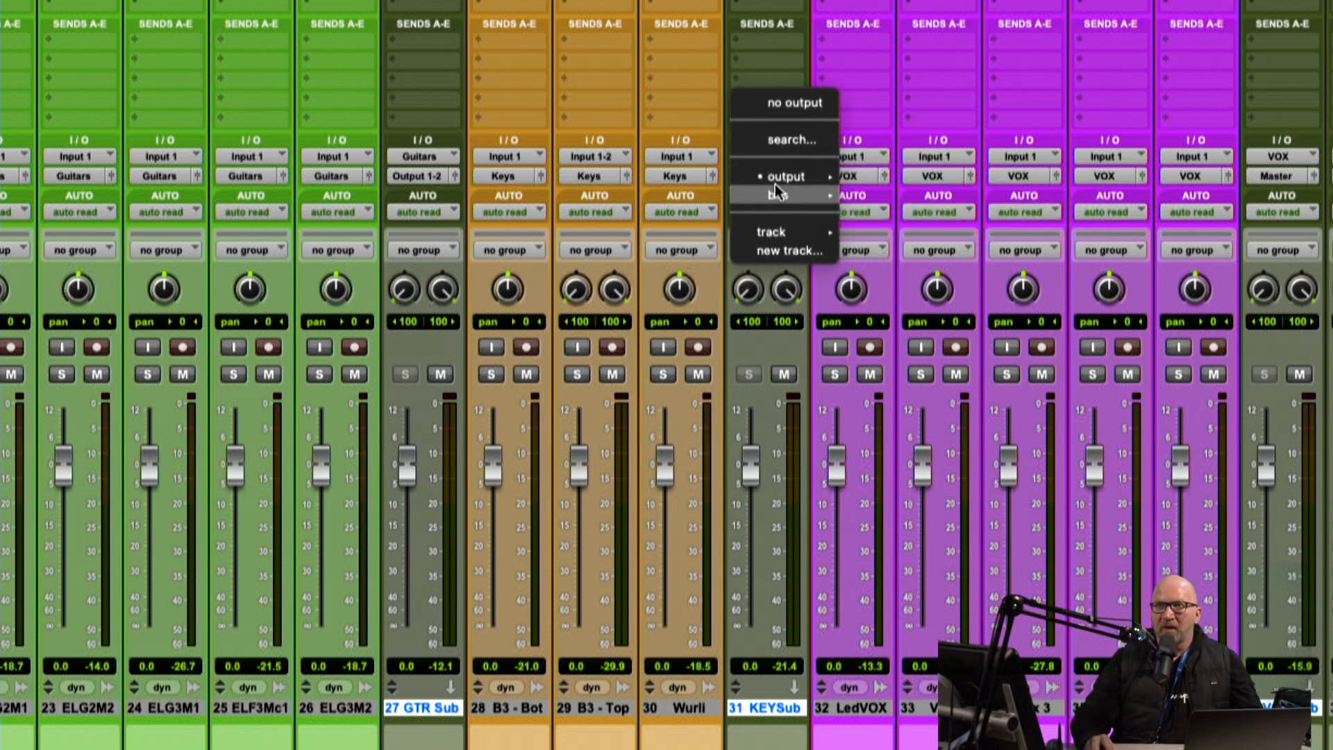
mouse_move(777, 196)
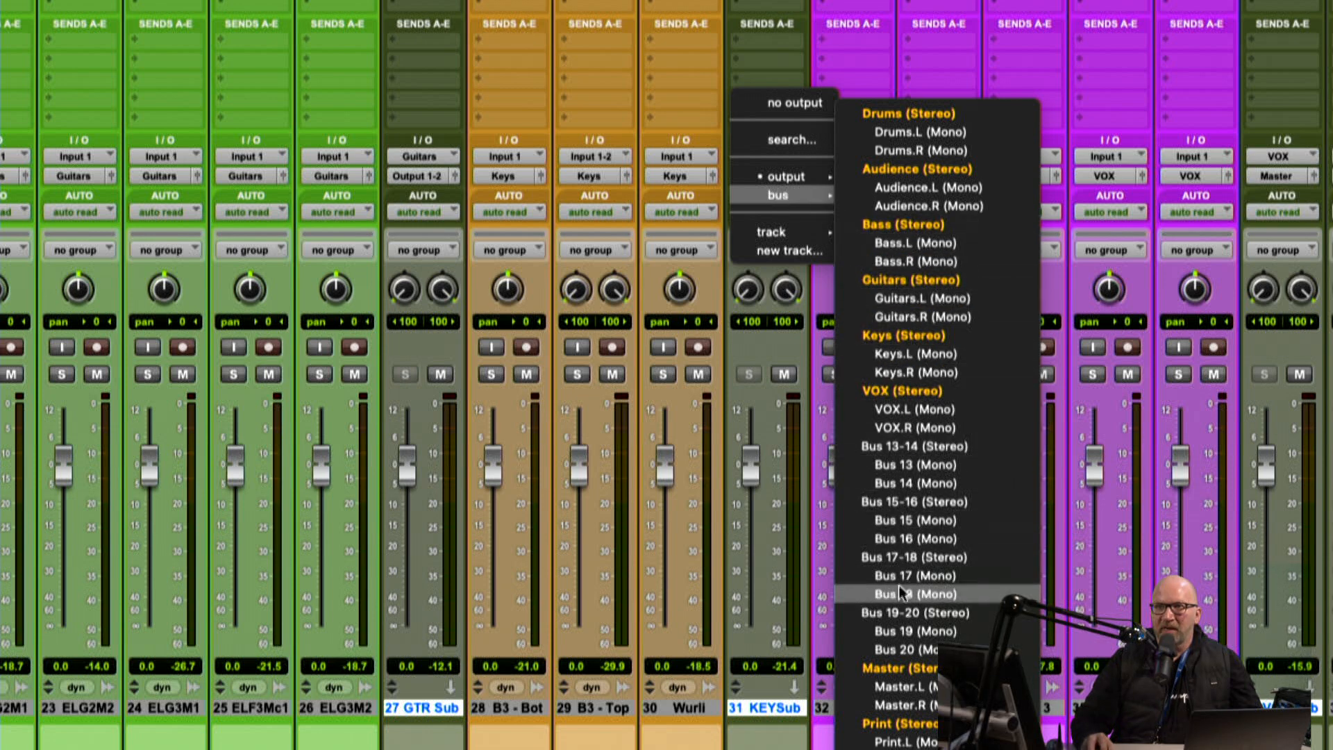
click(902, 668)
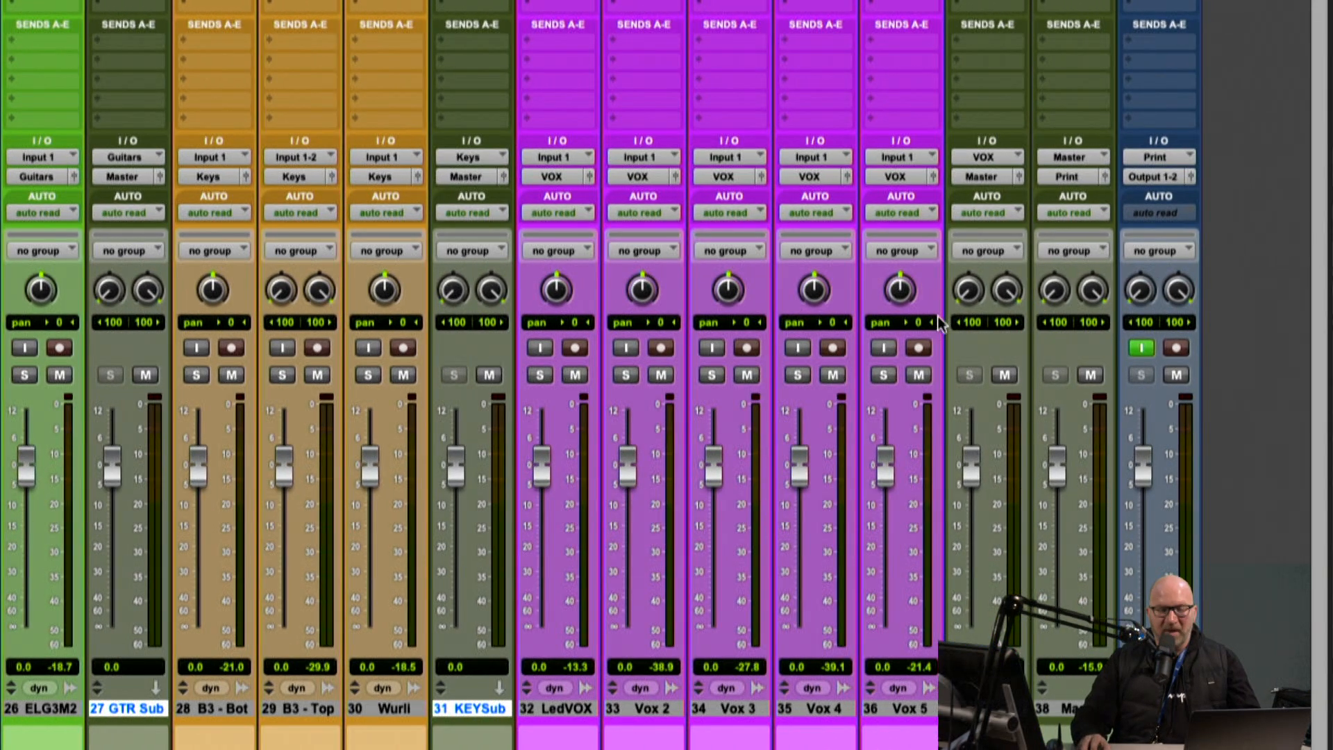
key(space)
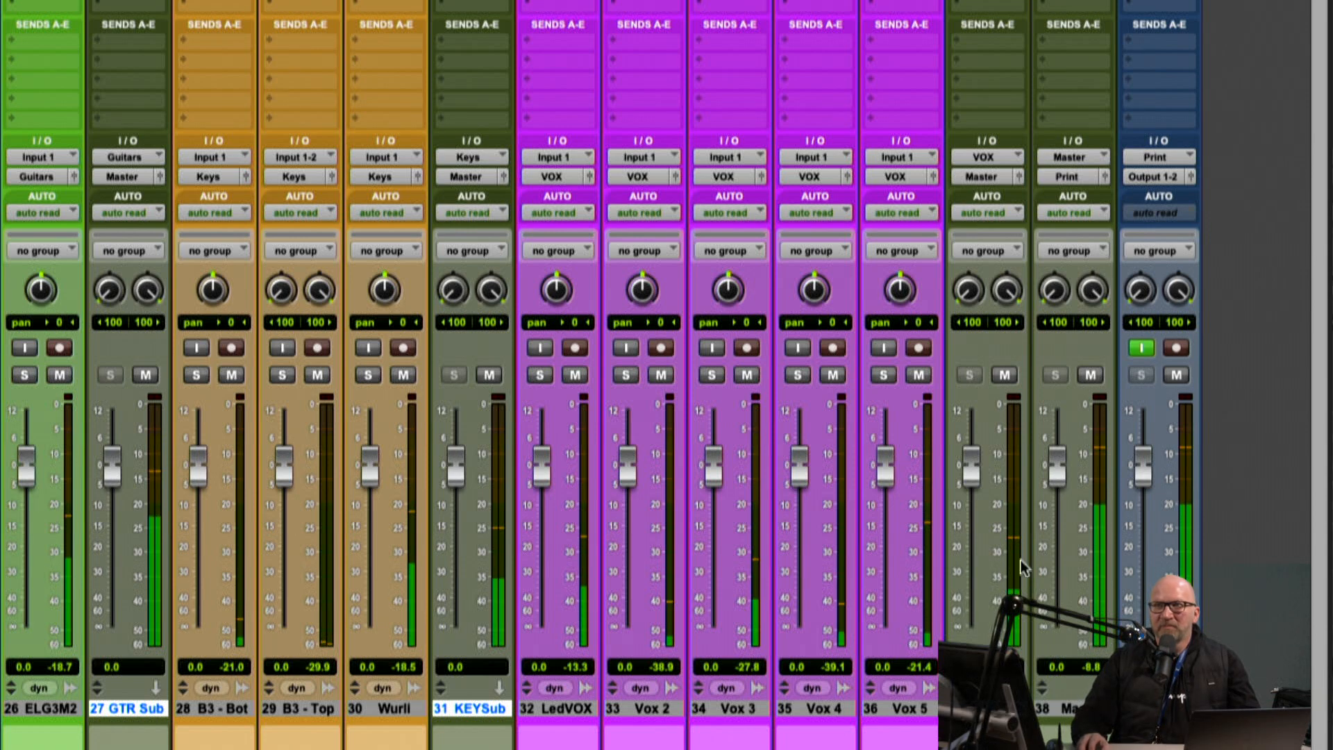
key(space)
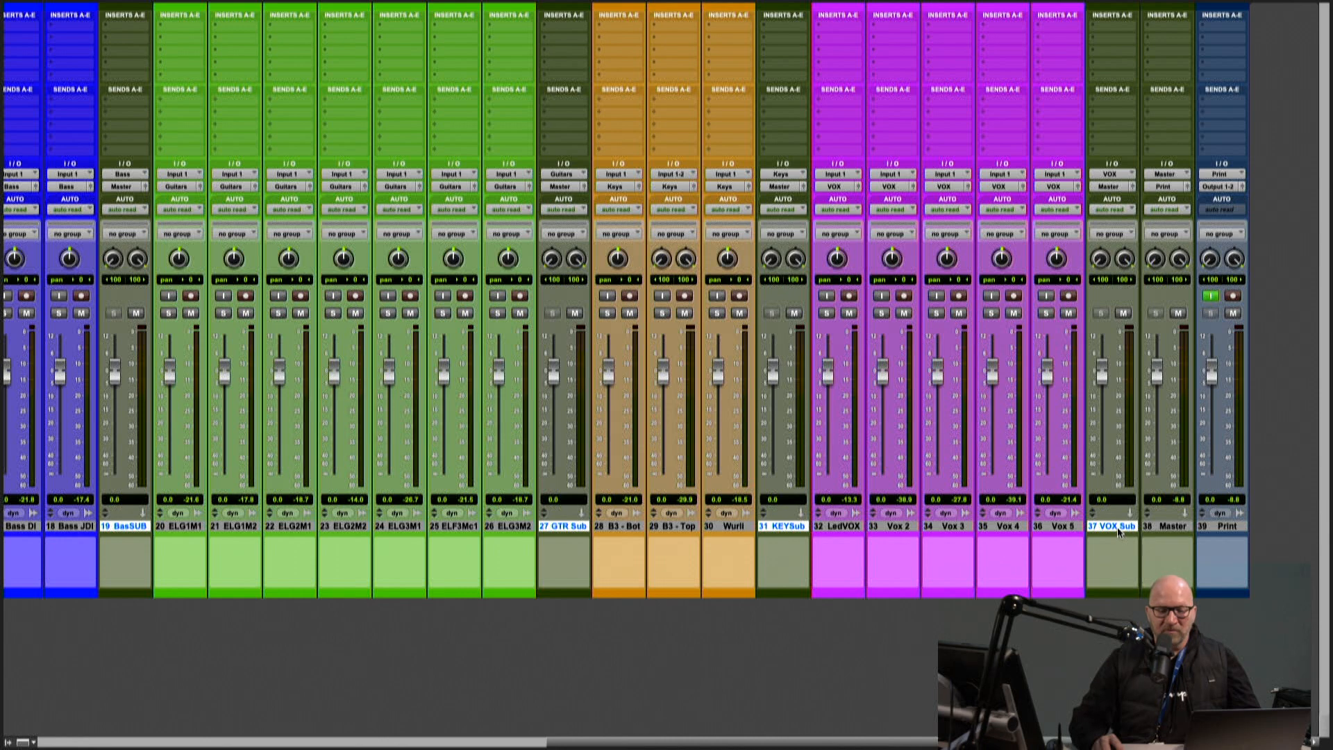
Create three new stereo Aux Input tracks directly after the VOX Sub track.
click(1163, 526)
click(1124, 526)
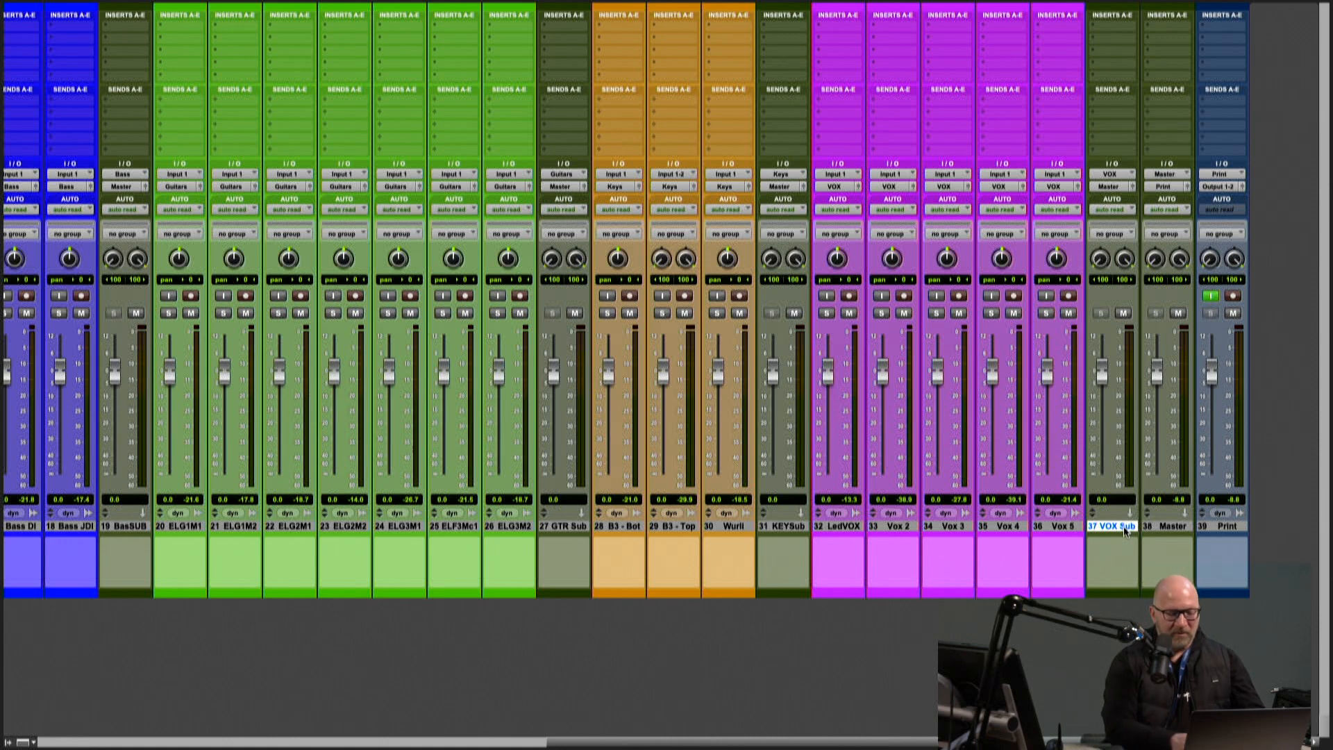
key(super+shift+n)
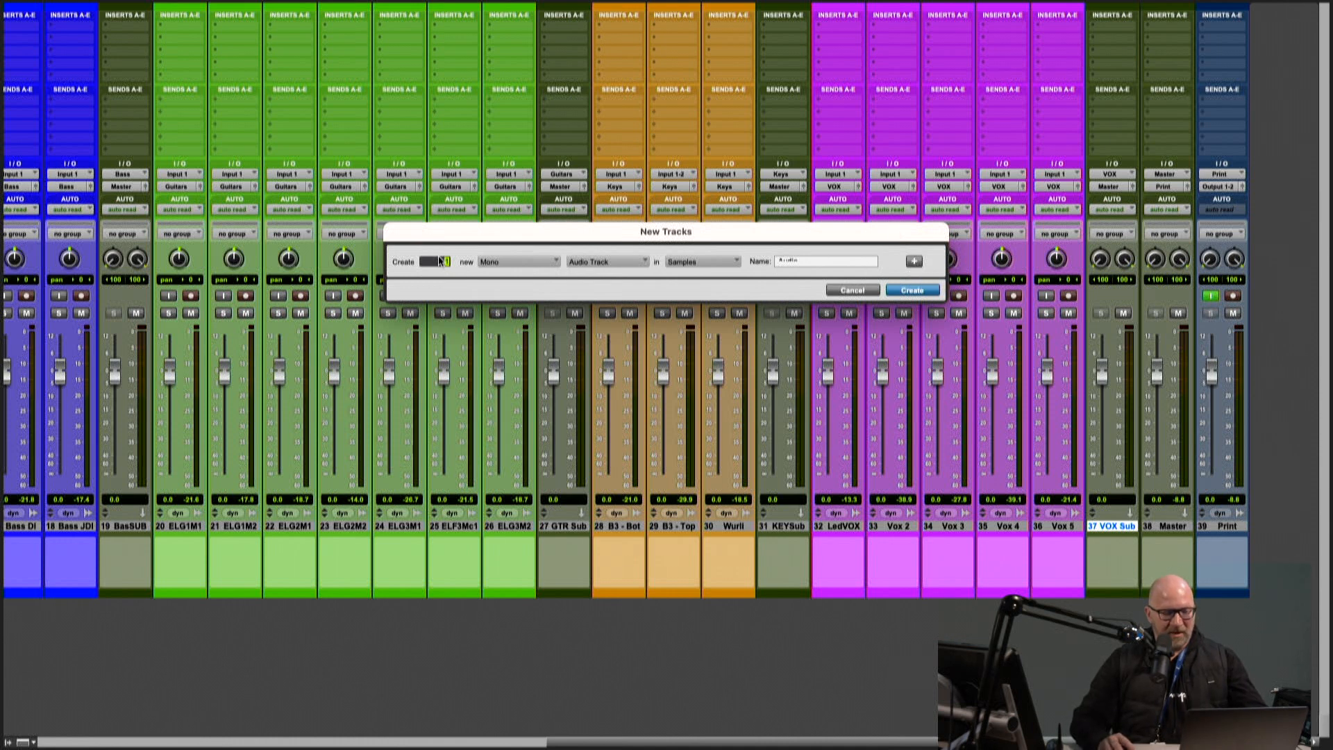
click(518, 261)
click(518, 272)
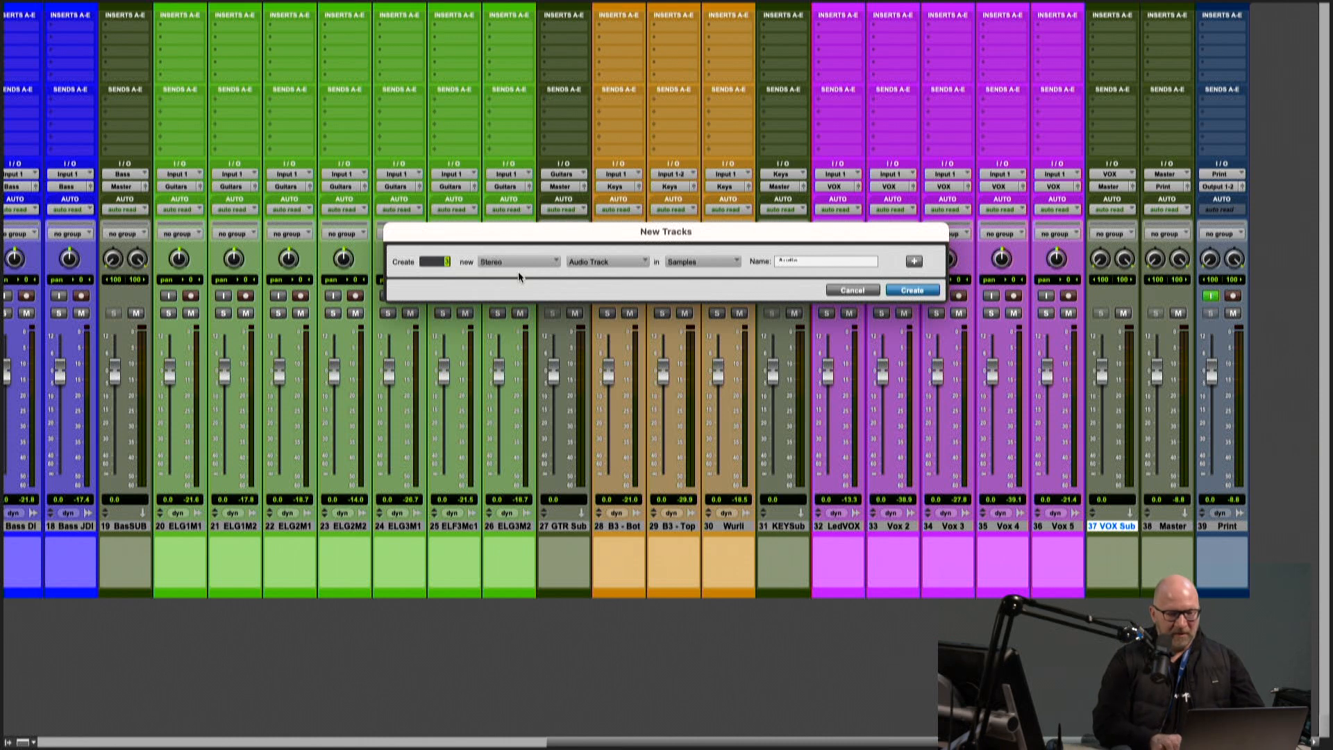
key(super+Down)
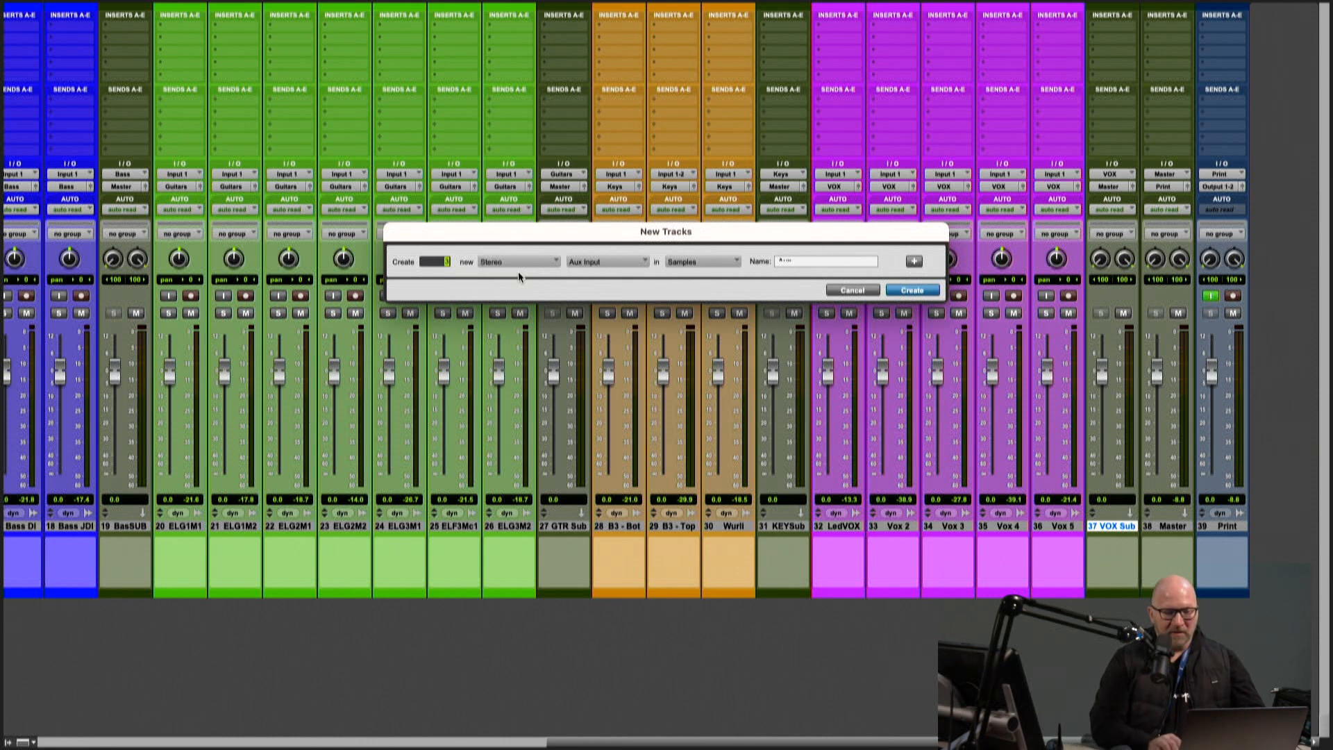
click(913, 291)
scroll(1133, 539, right, 3)
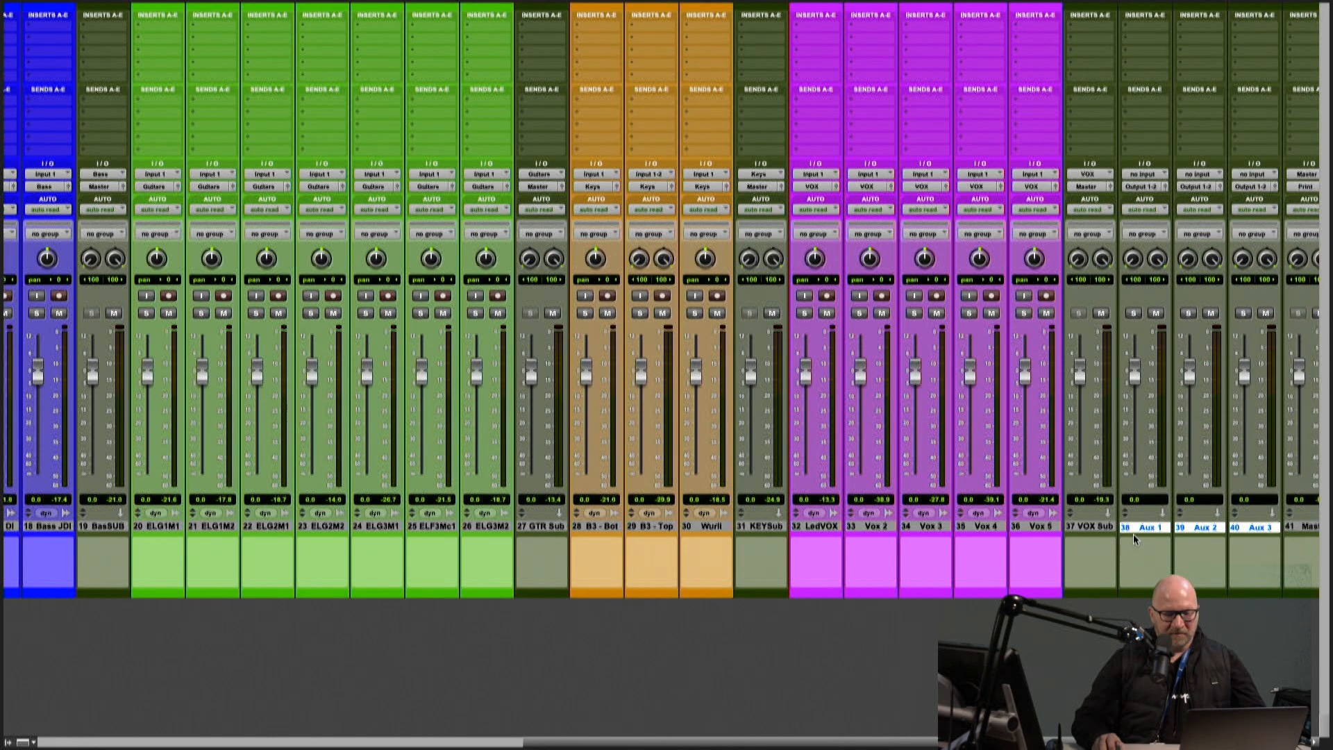
Rename the Aux 1 track as VERRRRRB and go on to naming the Aux 2 track.
double_click(1006, 528)
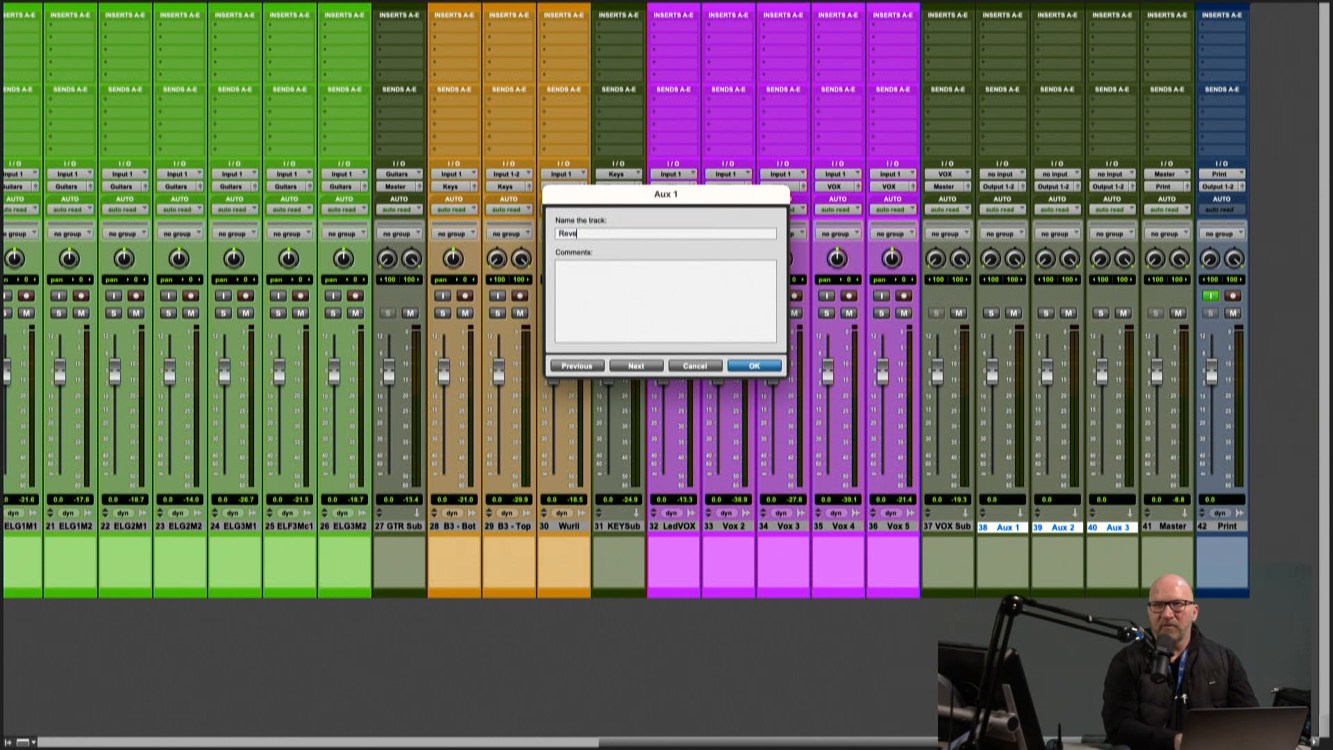
text(Reverb Tank)
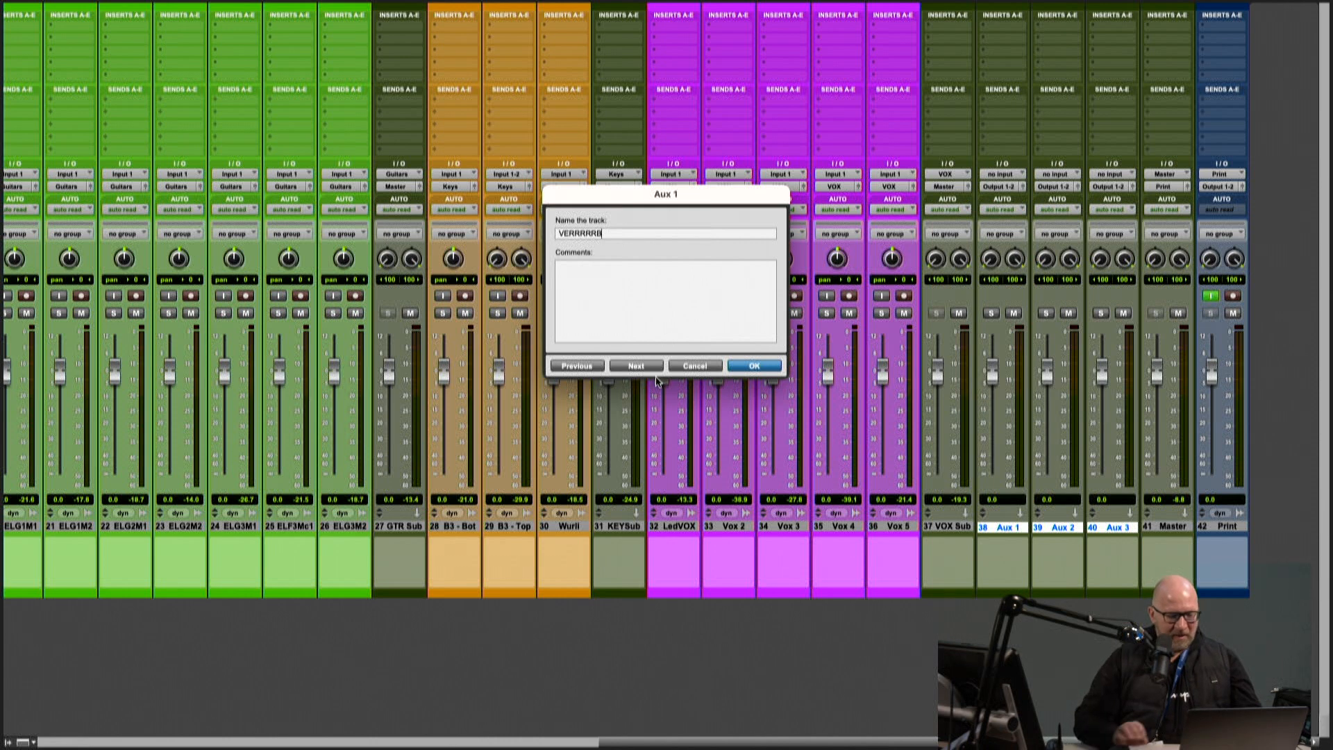
click(656, 377)
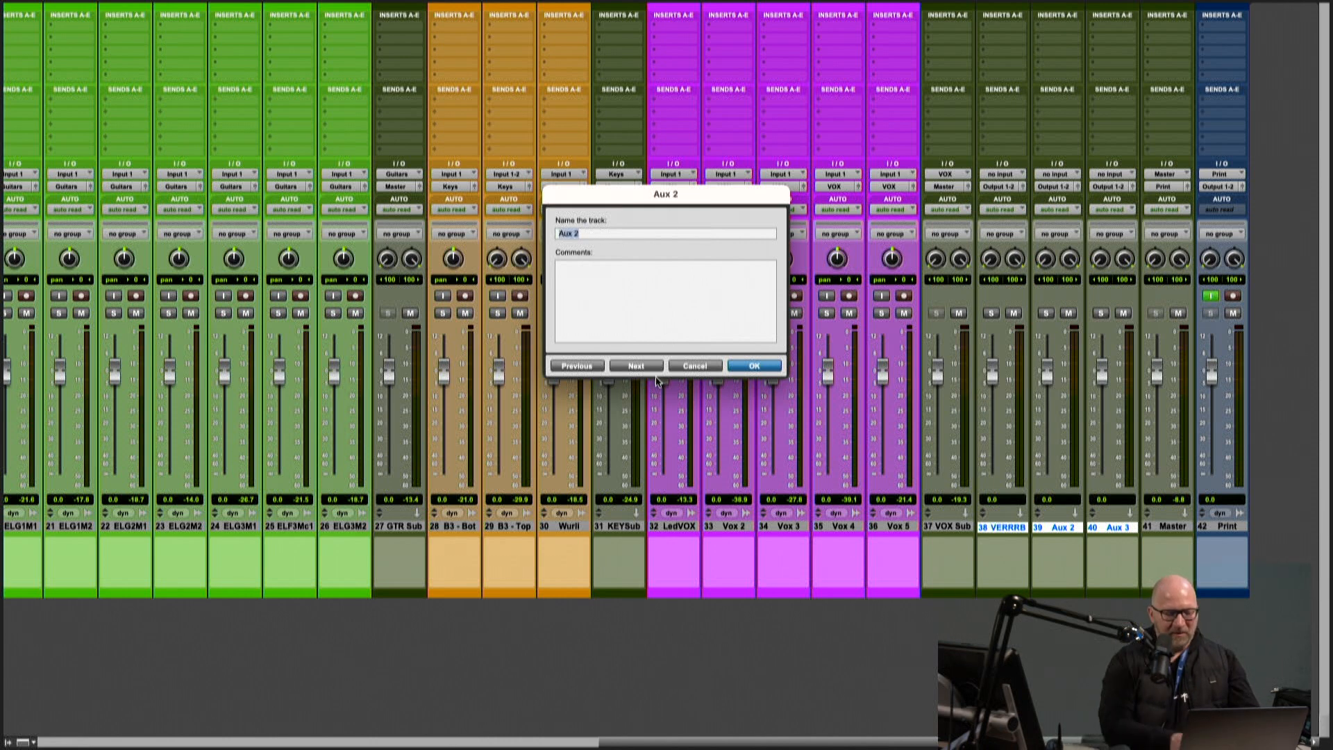
Rename the Aux 2 track as DELLLLLAYS and the Aux 3 track as FX Bus.
text(DELLLLLAYS)
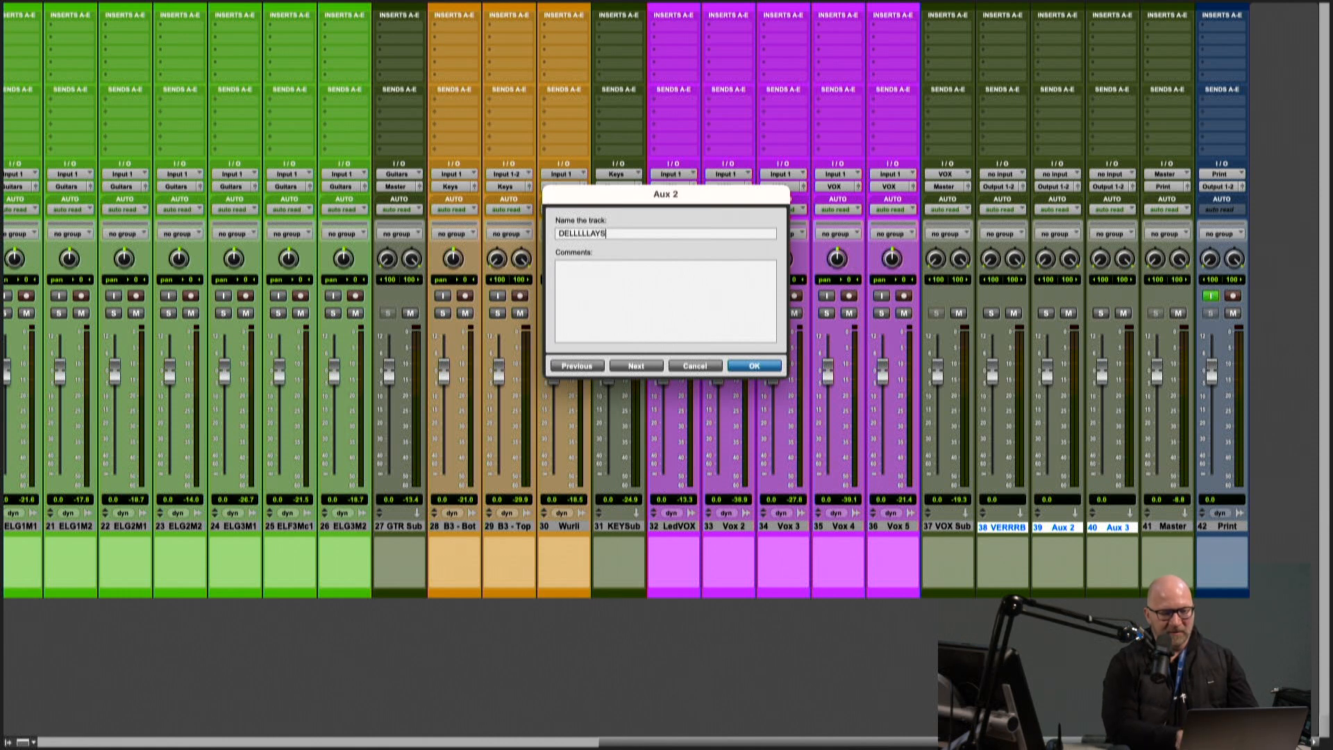
key(super+Right)
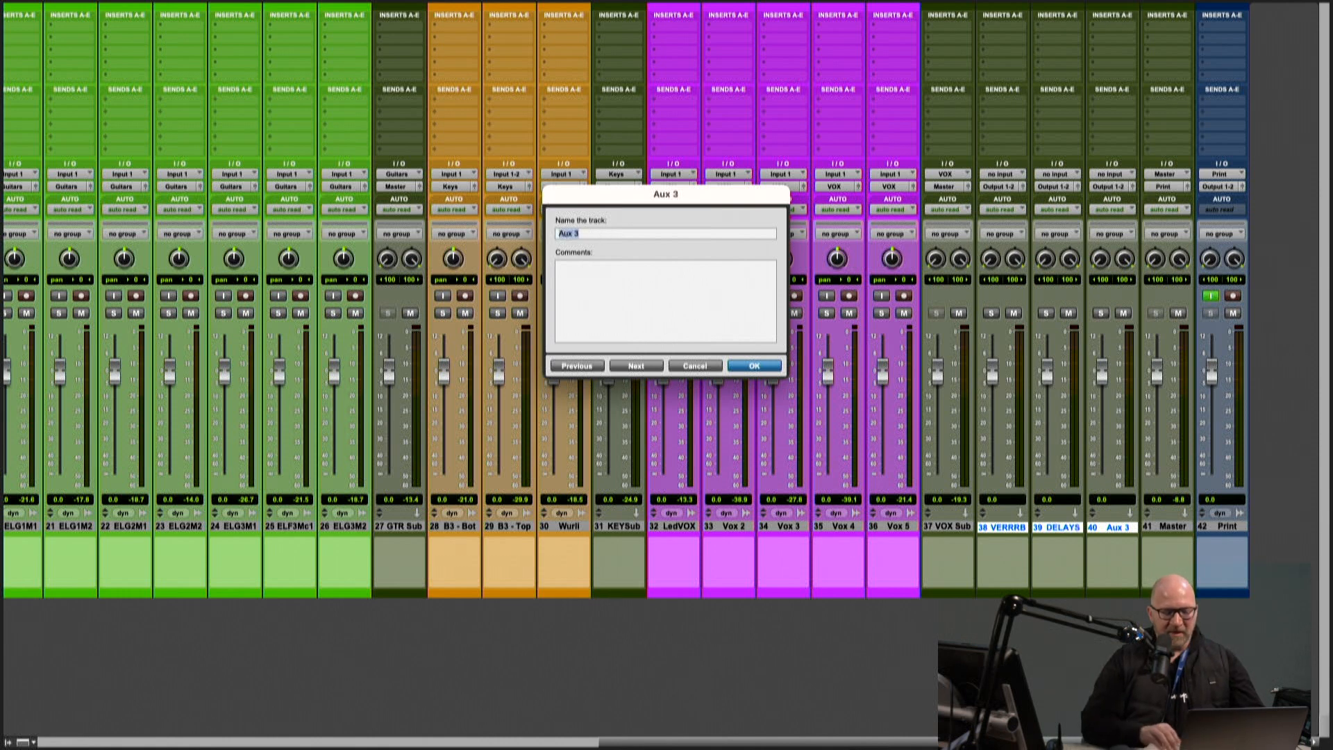
text(FX Bus)
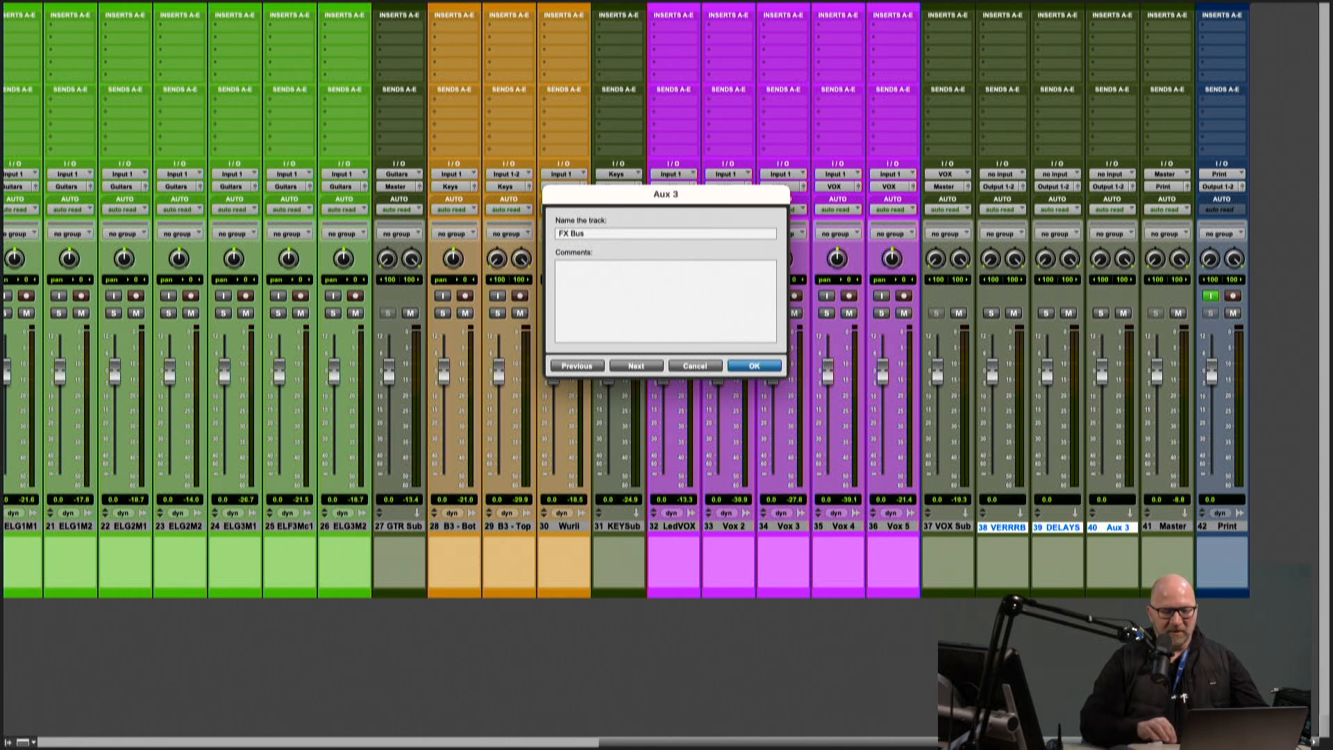
key(Return)
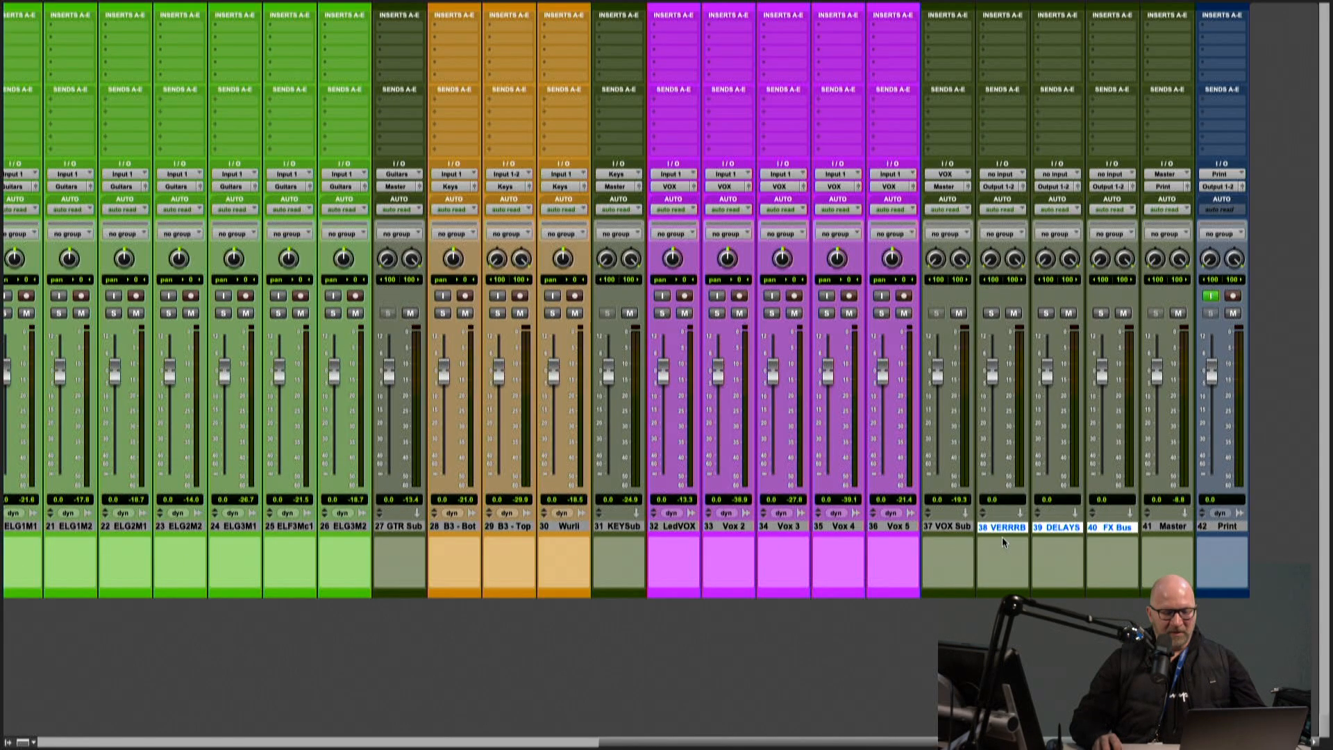
Color the three selected effects tracks light blue.
double_click(1008, 590)
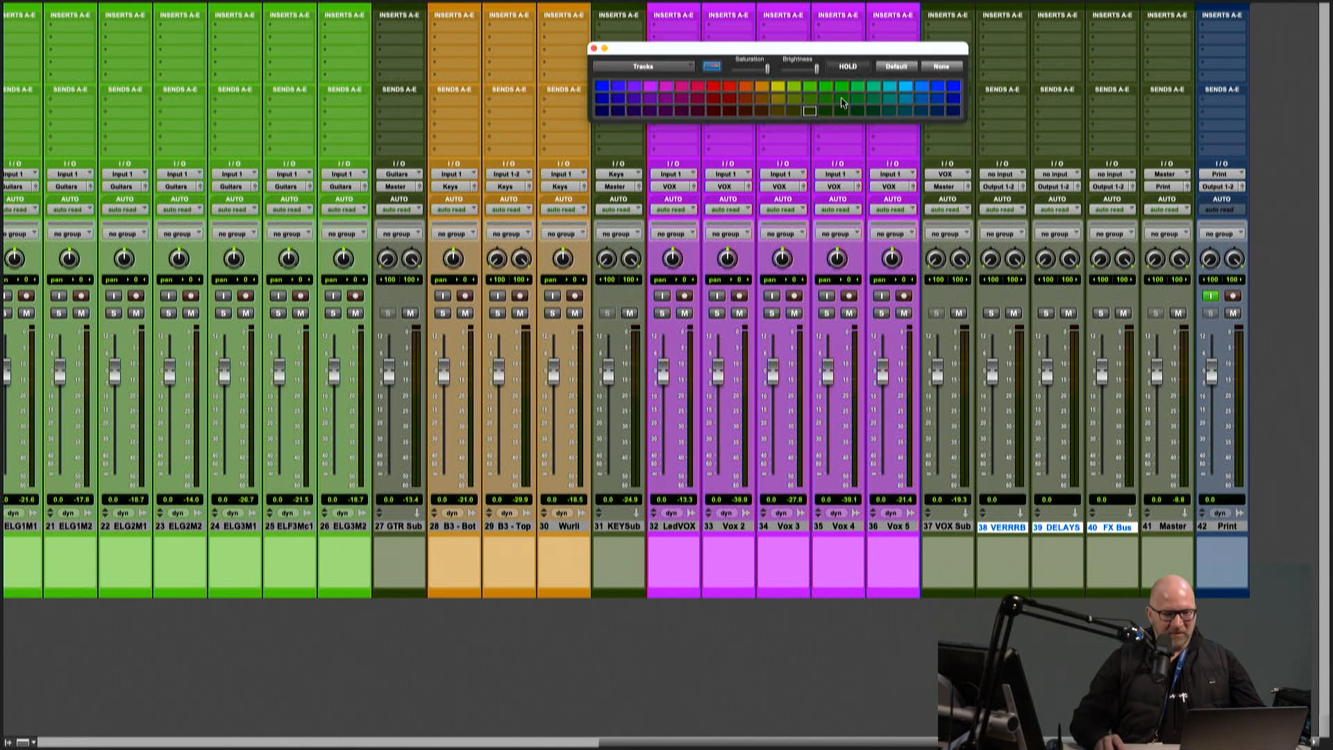
click(906, 86)
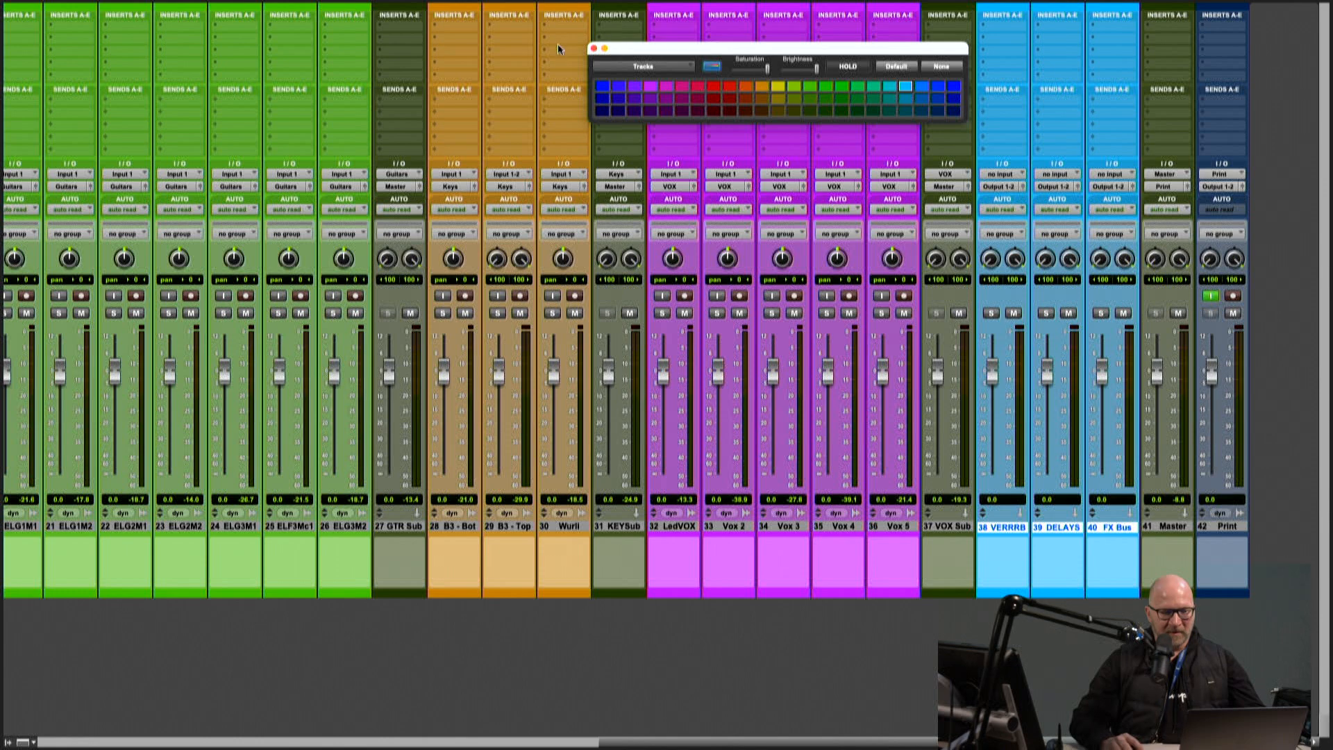
click(593, 48)
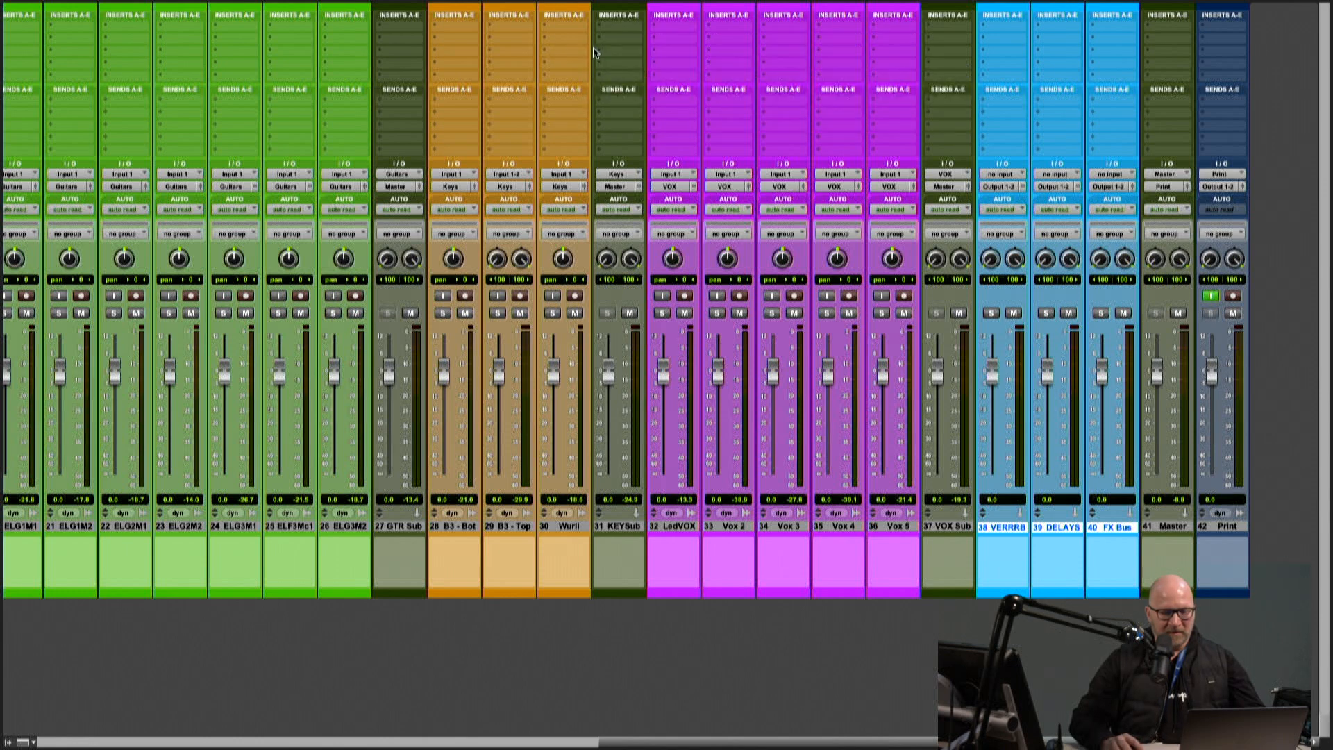
Select only the VERRRRRB track and insert the multichannel FabFilter Pro-R (stereo) reverb in its first insert slot.
click(1009, 31)
click(1006, 316)
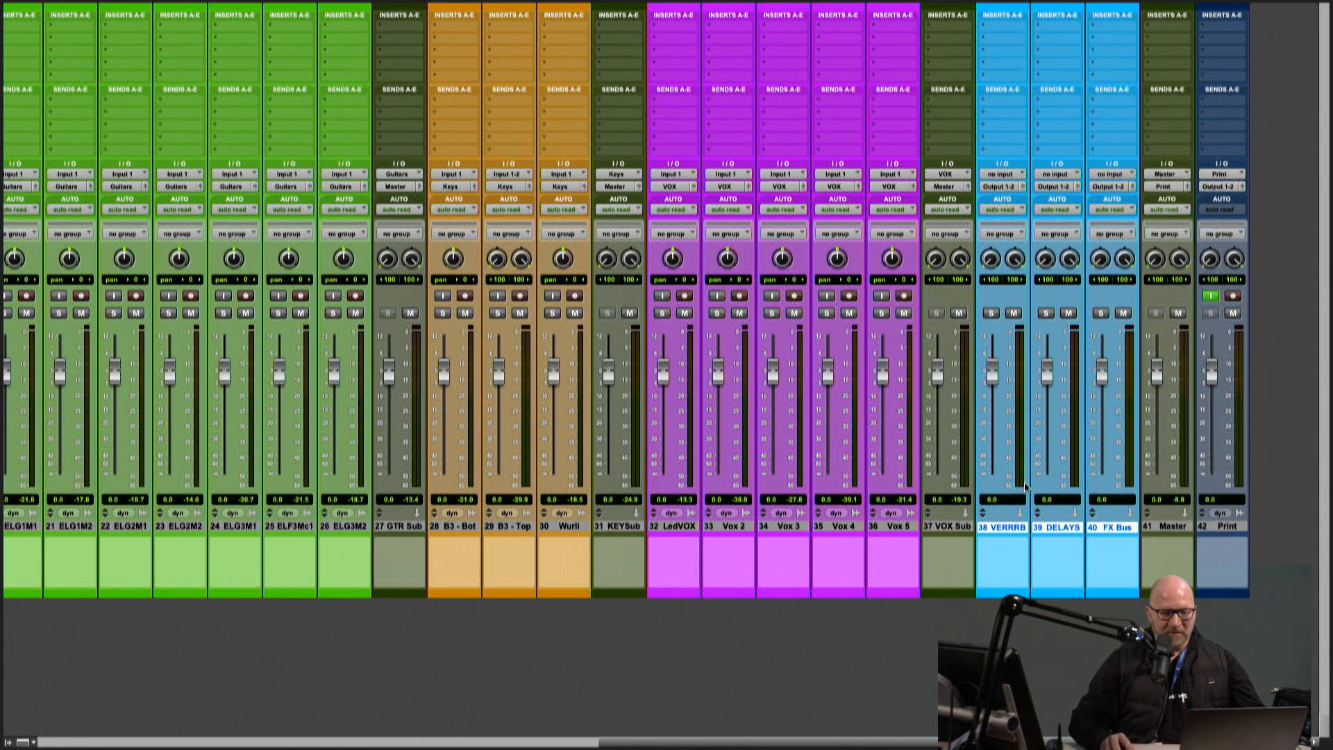
click(967, 529)
click(1020, 530)
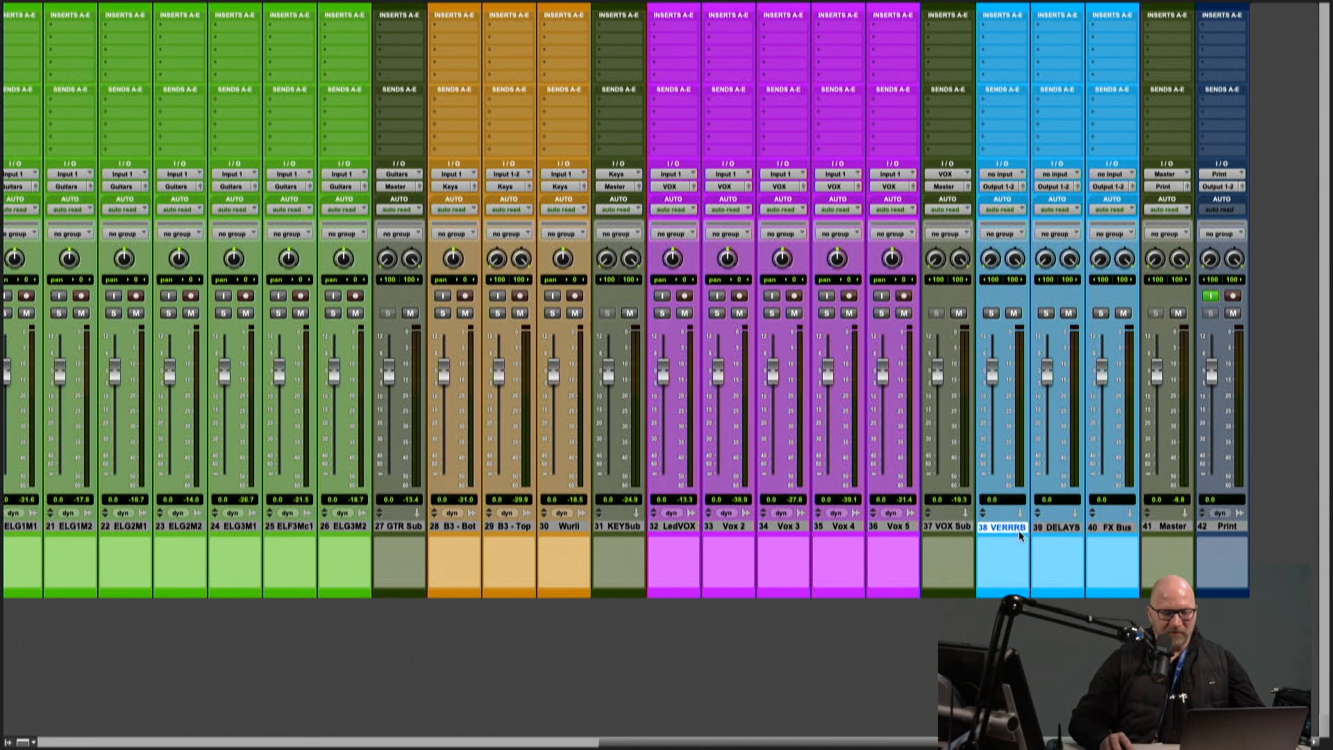
click(1002, 26)
mouse_move(1010, 38)
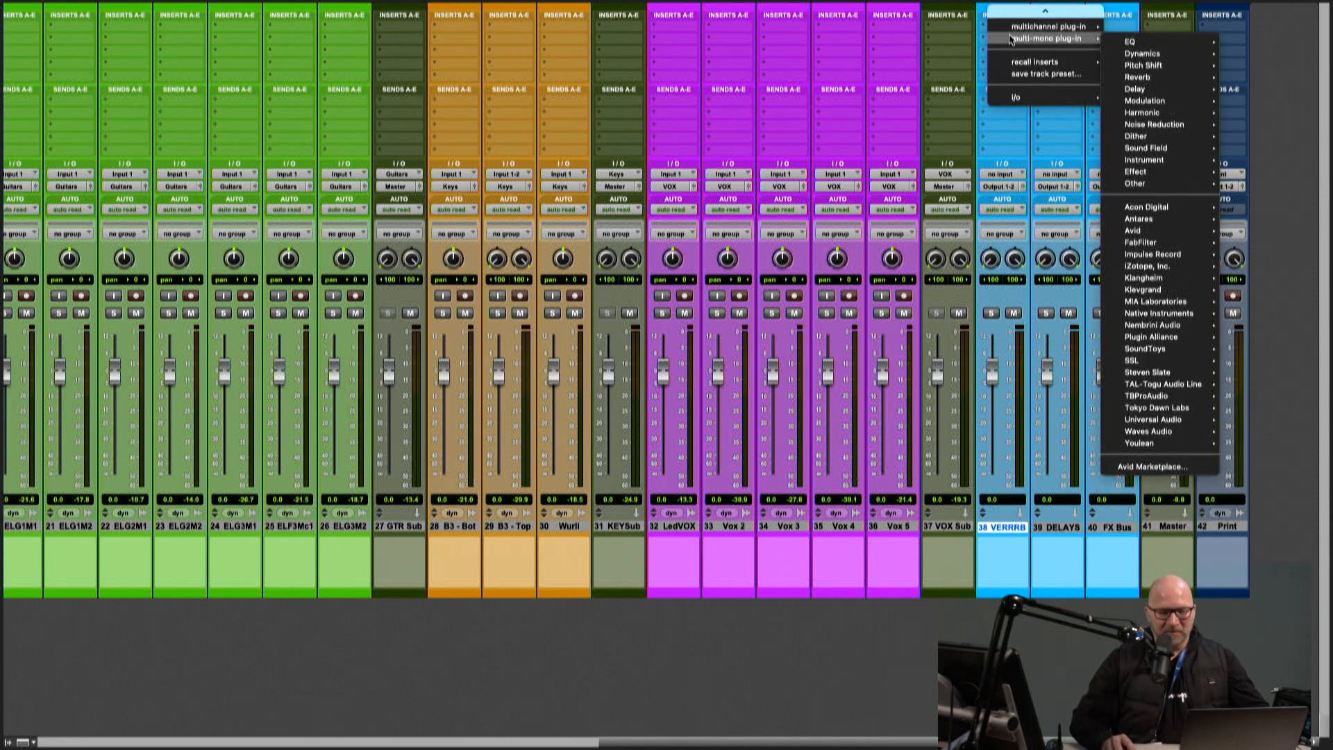
mouse_move(1069, 27)
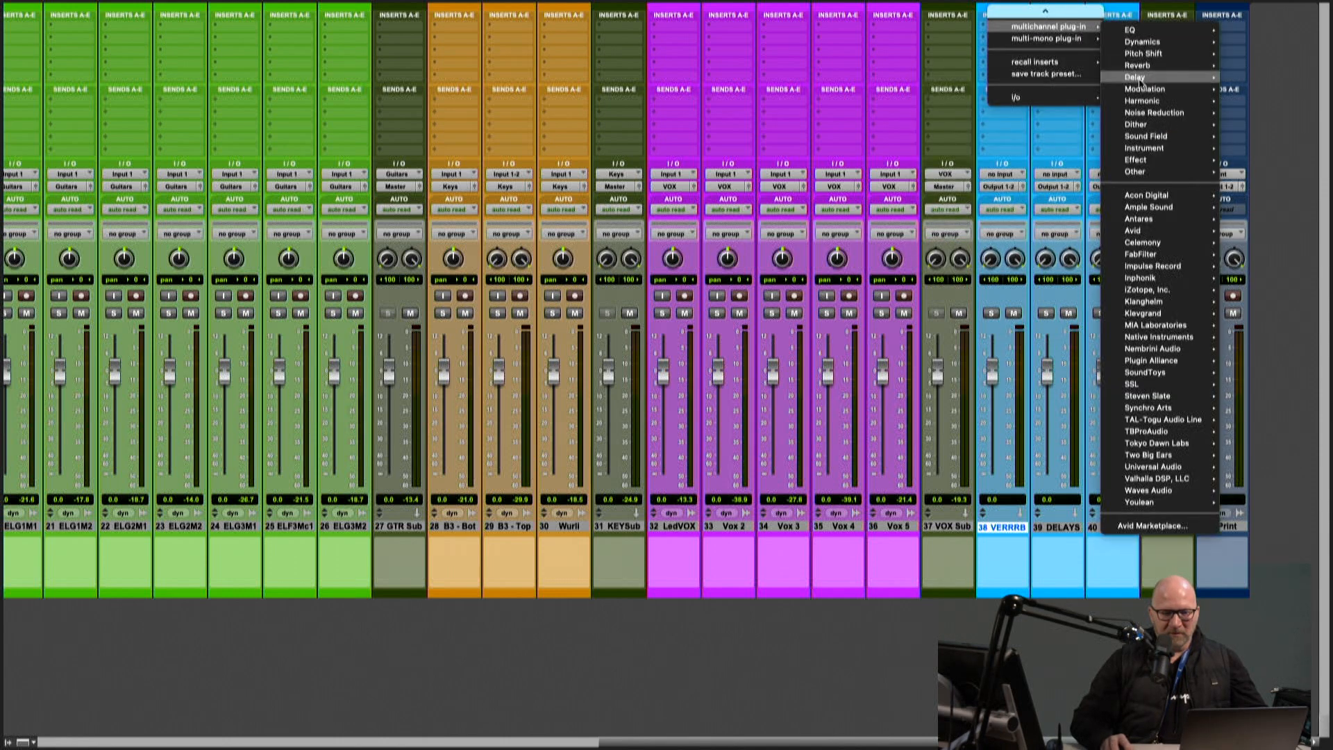
mouse_move(1143, 66)
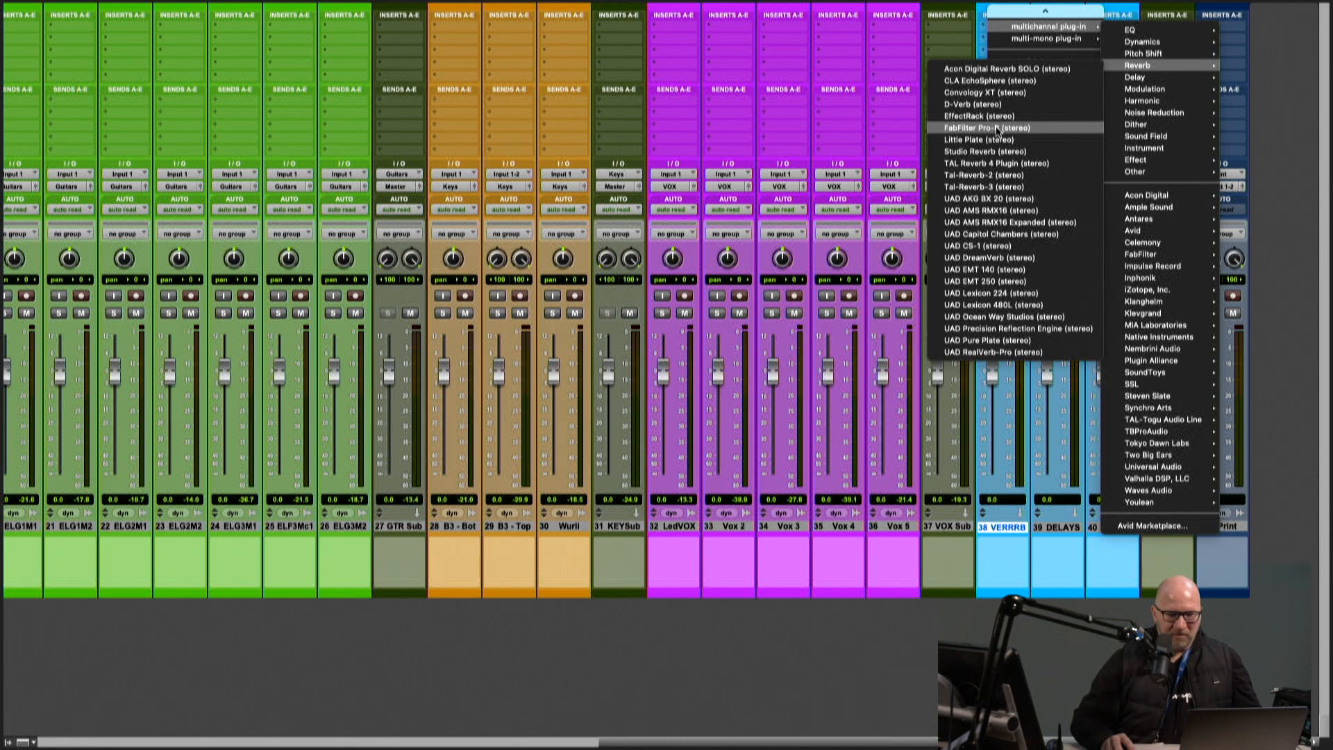
click(997, 128)
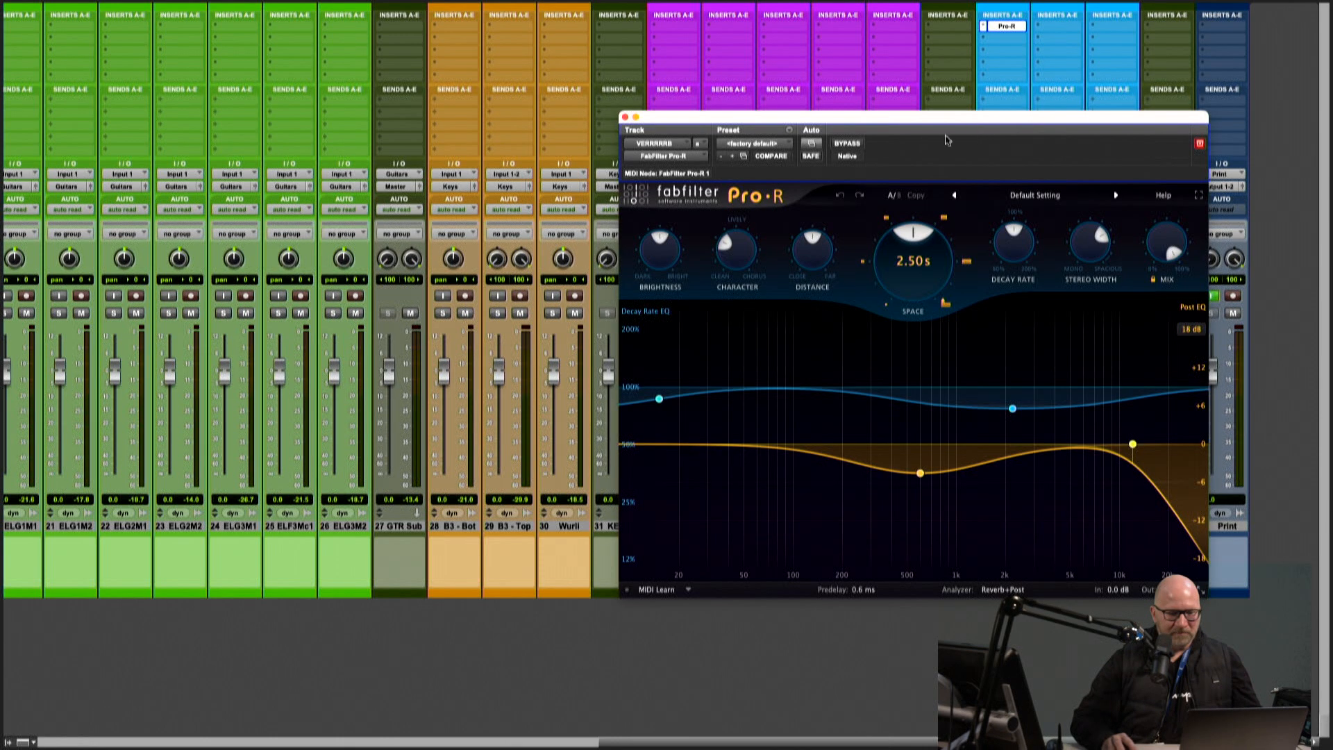
Load the Small Church preset from the Medium category in Pro-R and close the plug-in window.
drag(929, 124, 569, 16)
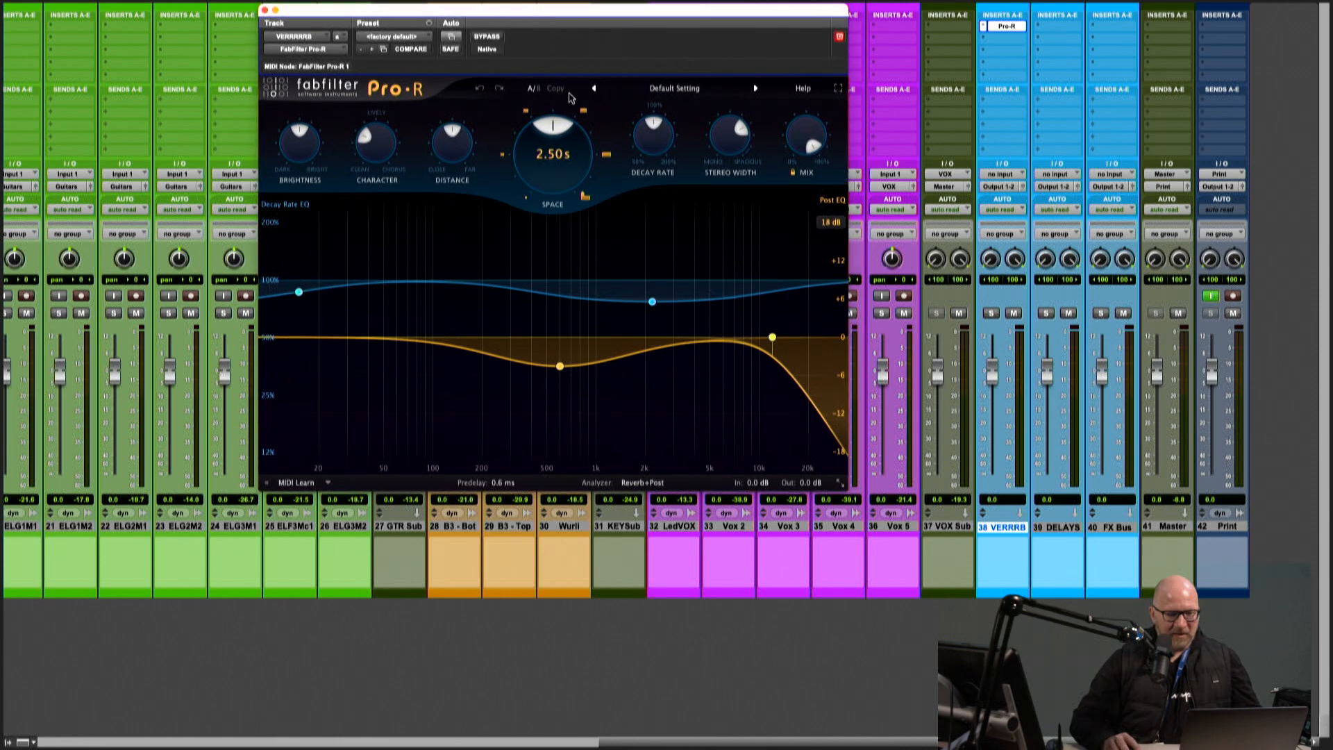
click(703, 92)
mouse_move(687, 135)
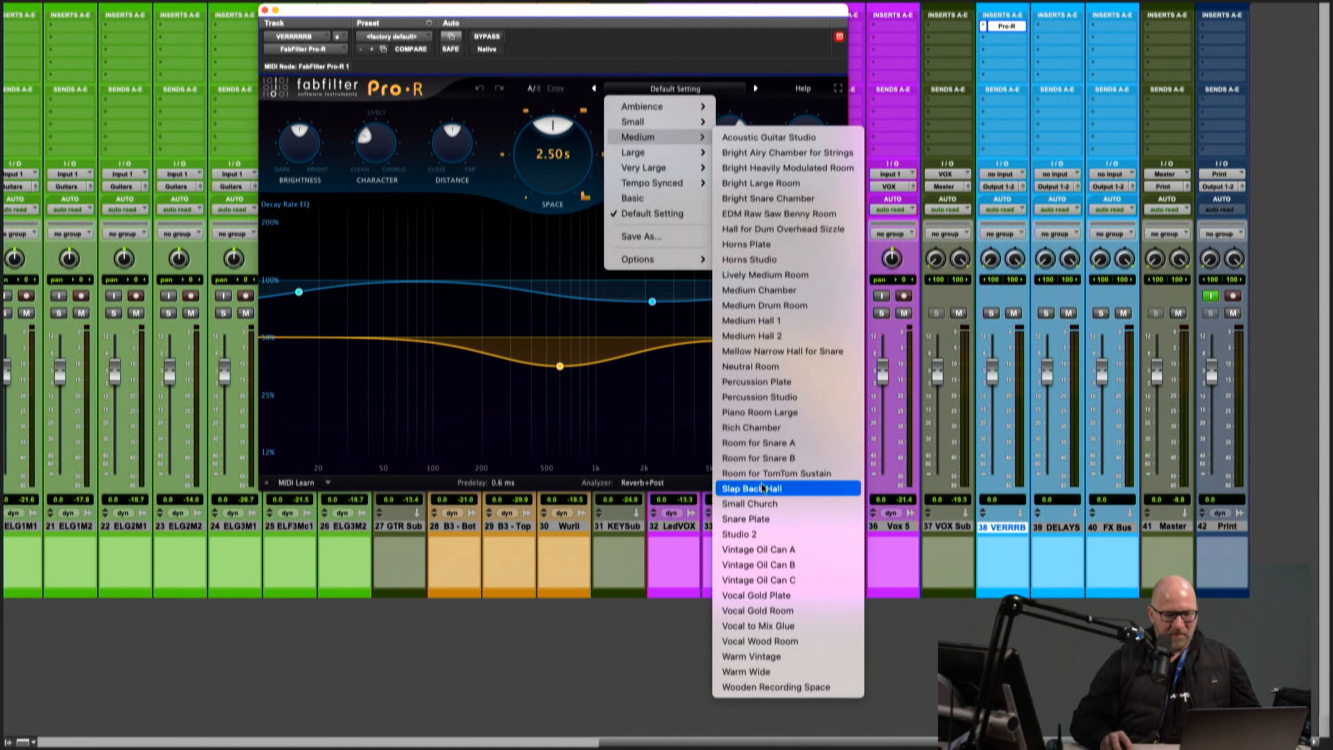
click(768, 504)
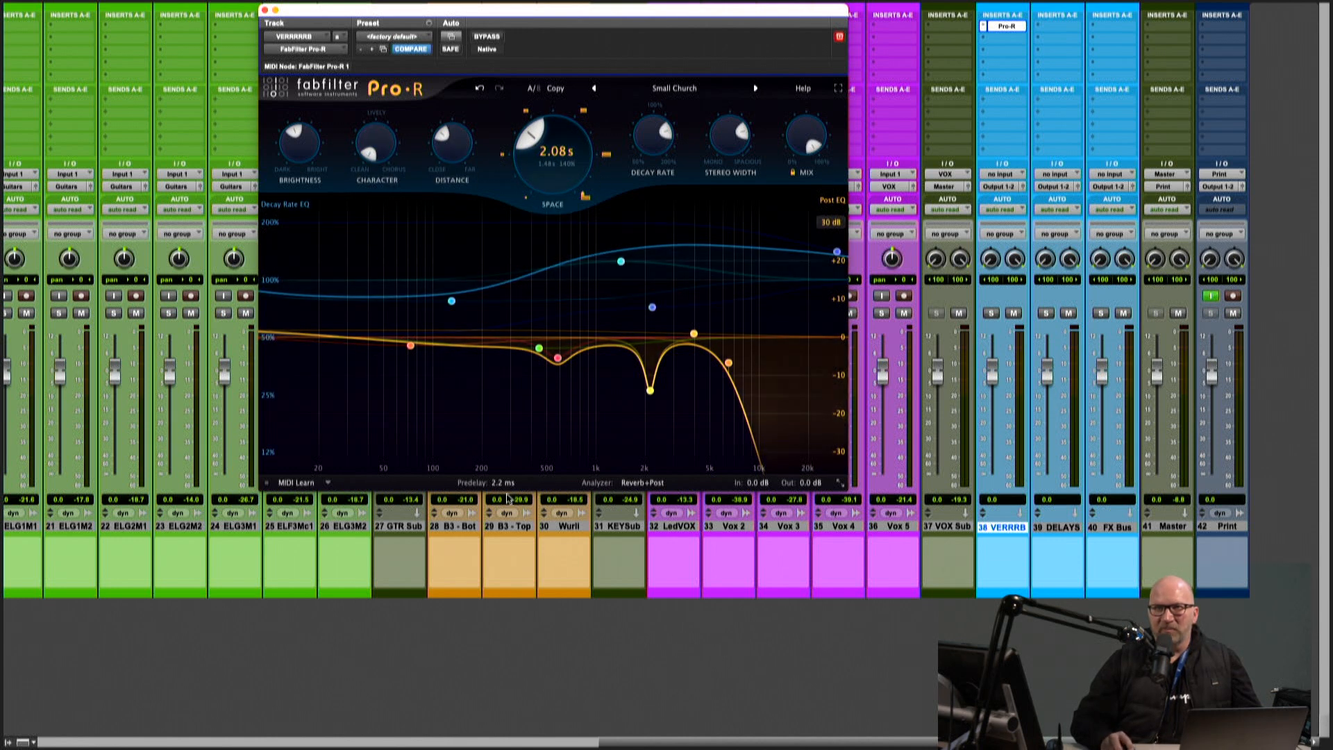
mouse_move(507, 491)
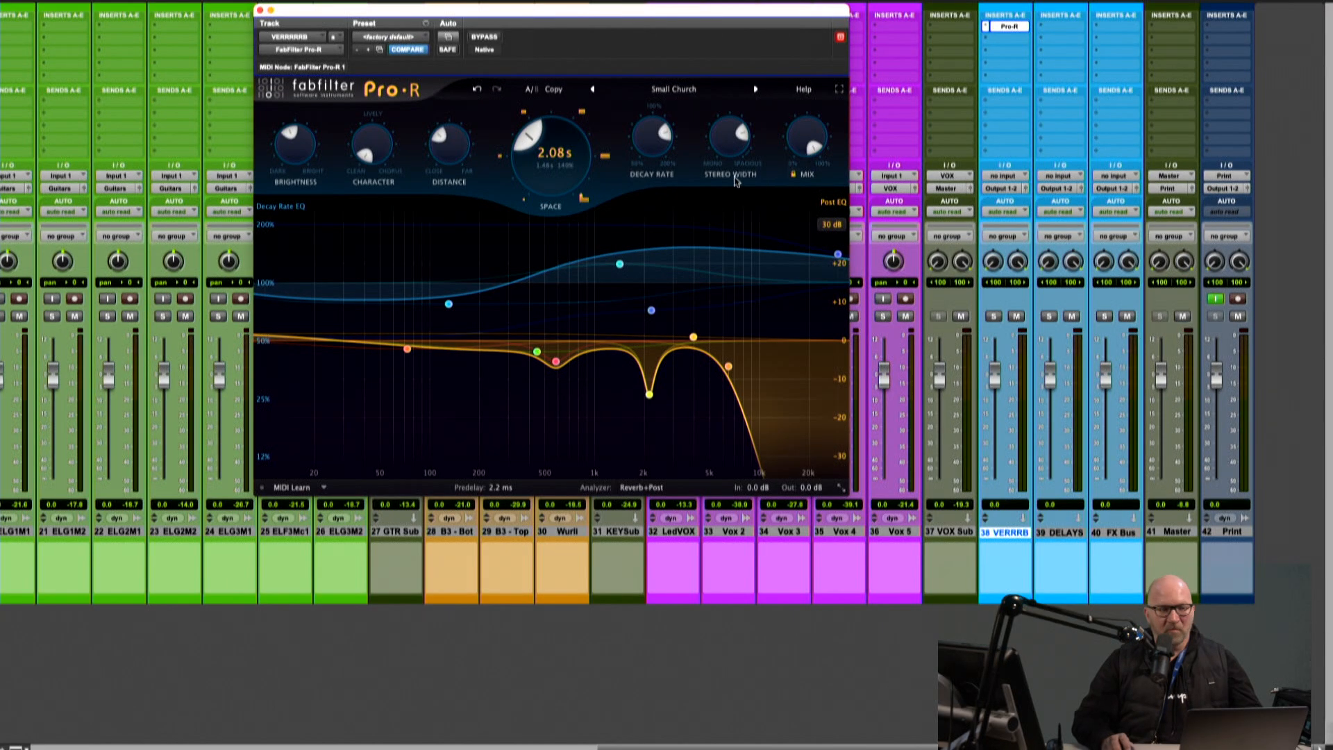
click(259, 10)
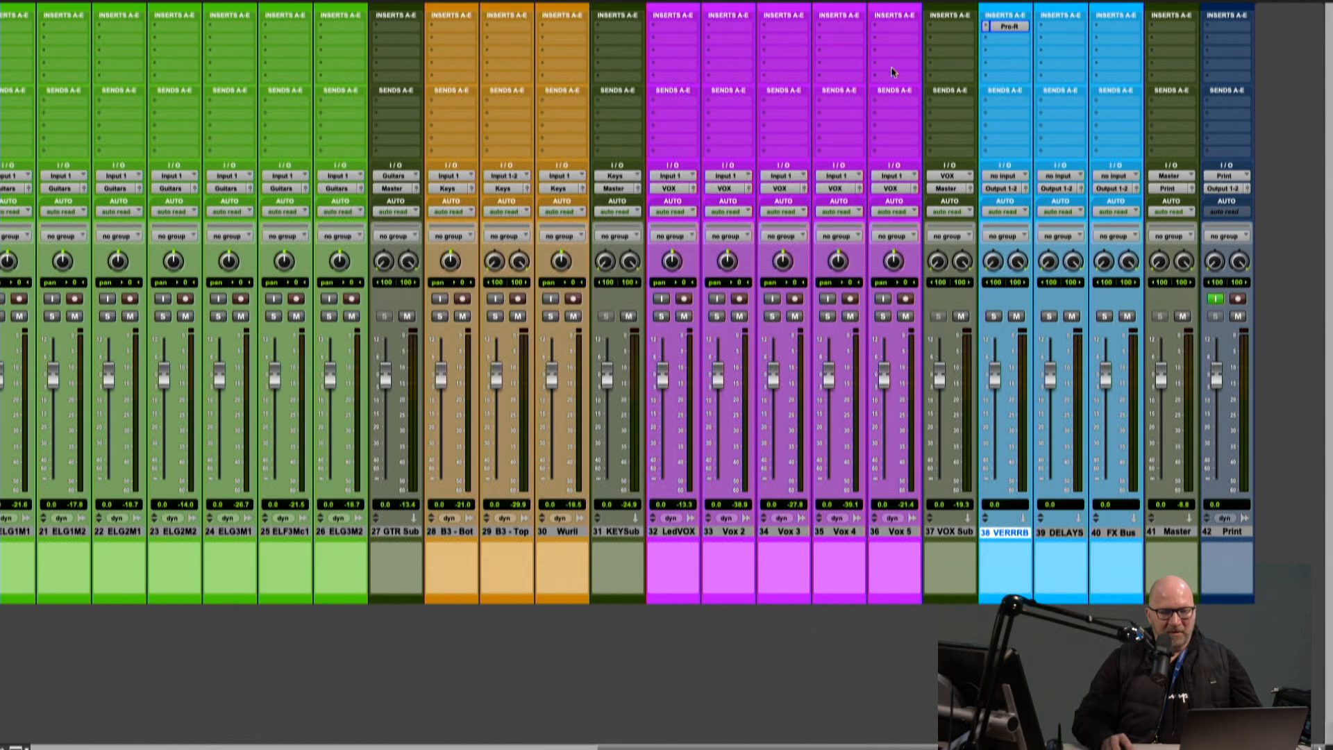
click(1060, 30)
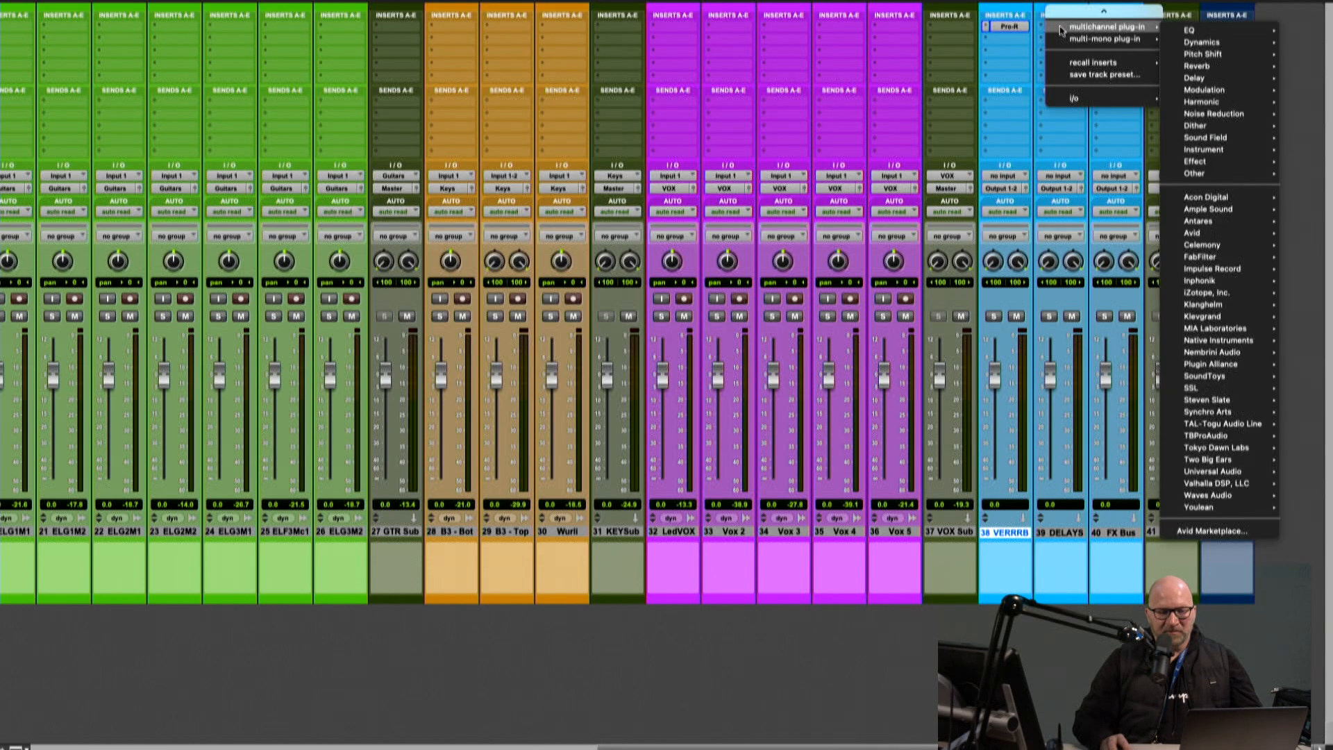
mouse_move(1104, 39)
mouse_move(1189, 41)
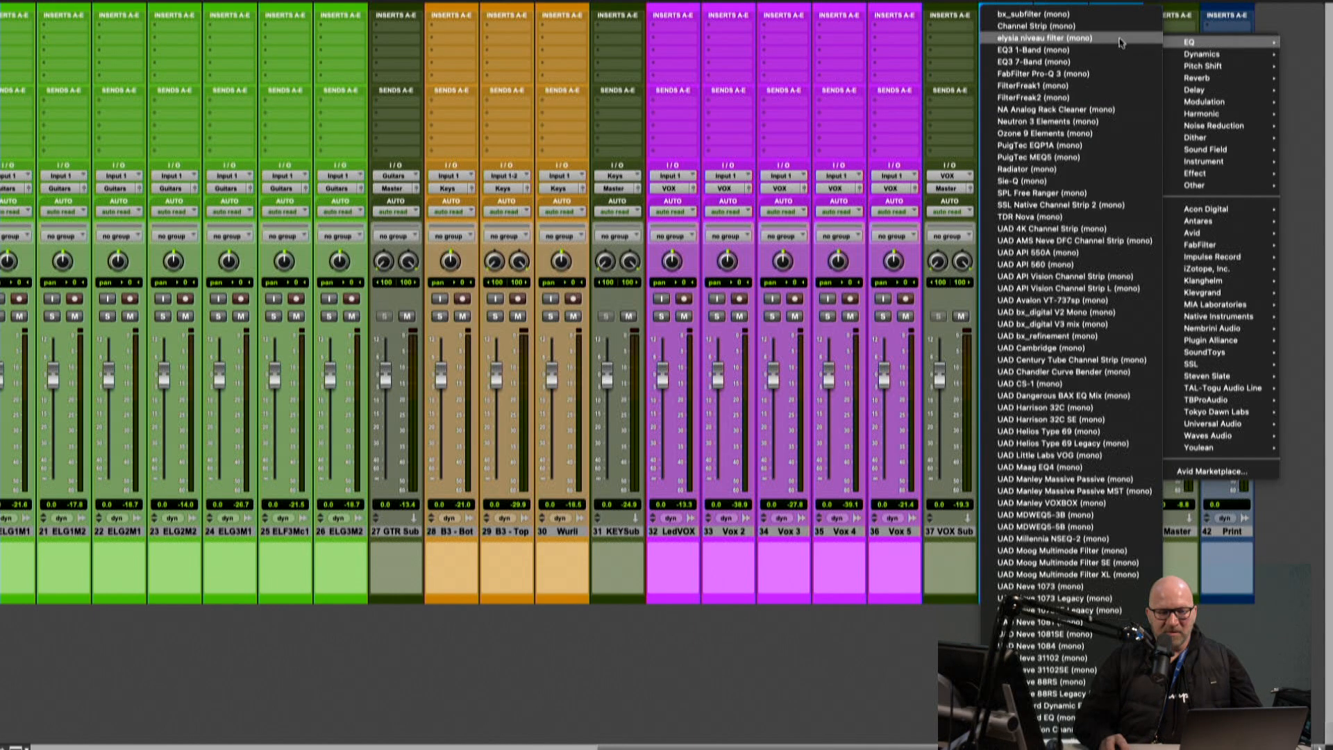
click(960, 63)
Insert the multichannel Mod Delay III (stereo) plug-in in the first insert slot of the DELLLLLAYS track.
click(1067, 29)
mouse_move(1095, 39)
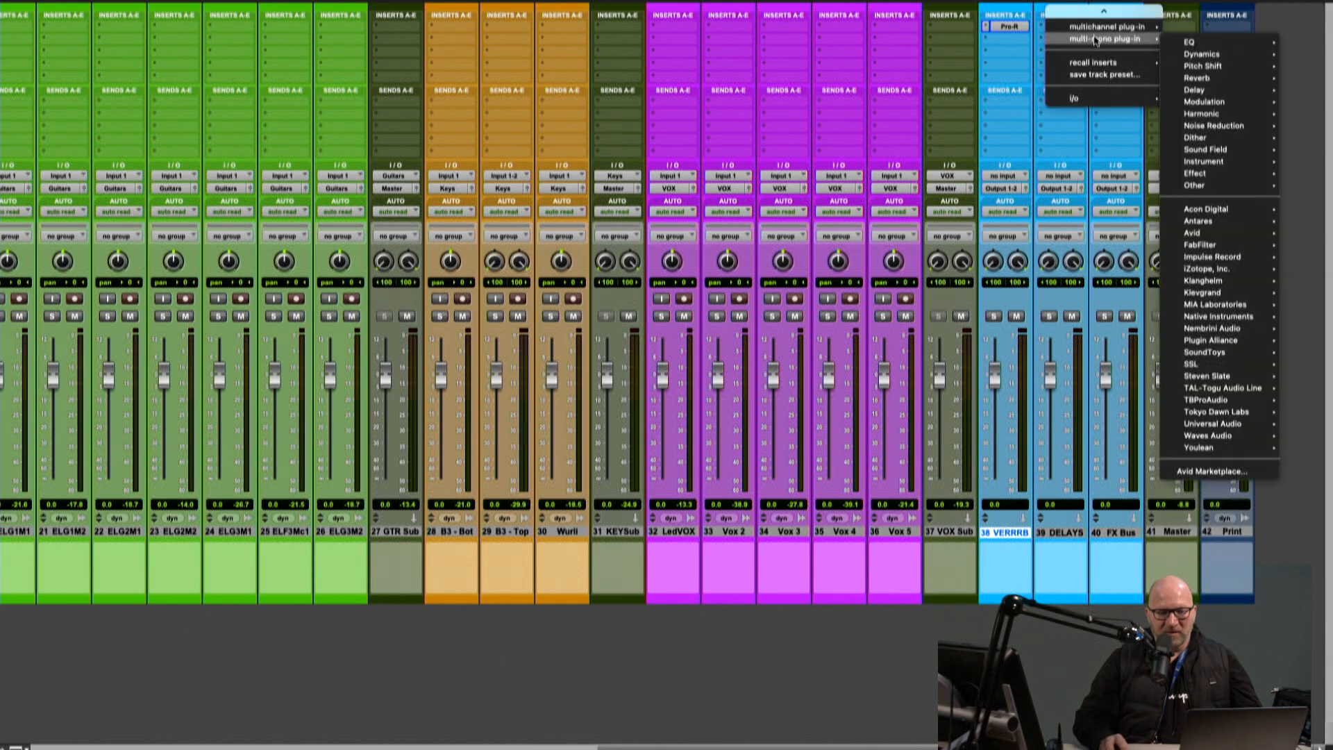
mouse_move(1132, 28)
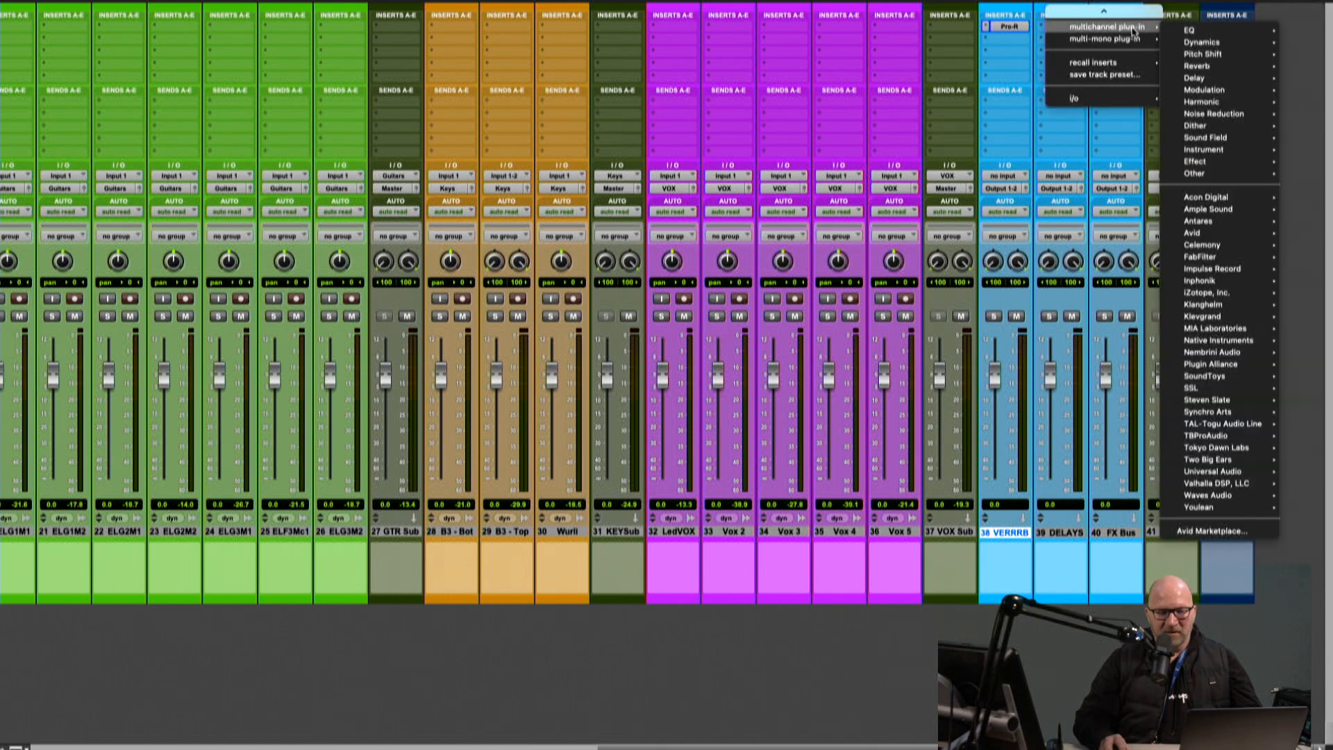
mouse_move(1205, 67)
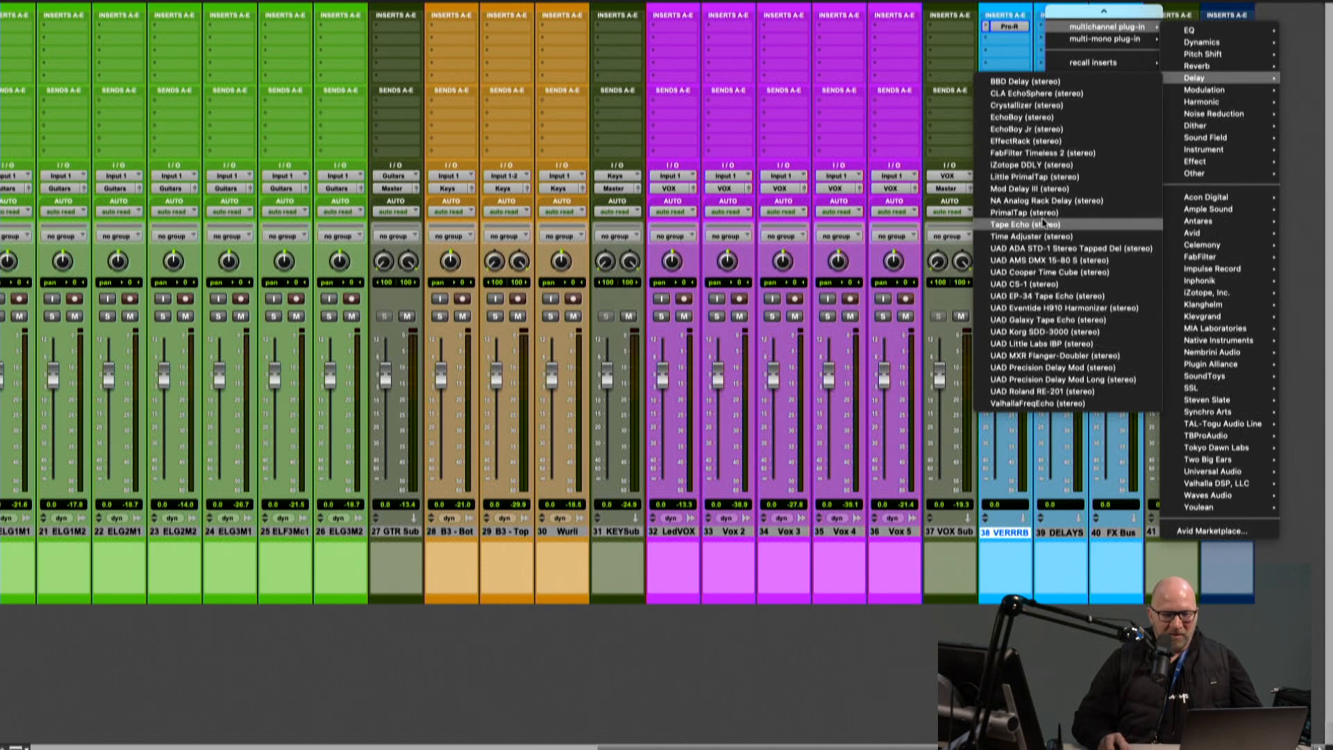
click(1034, 188)
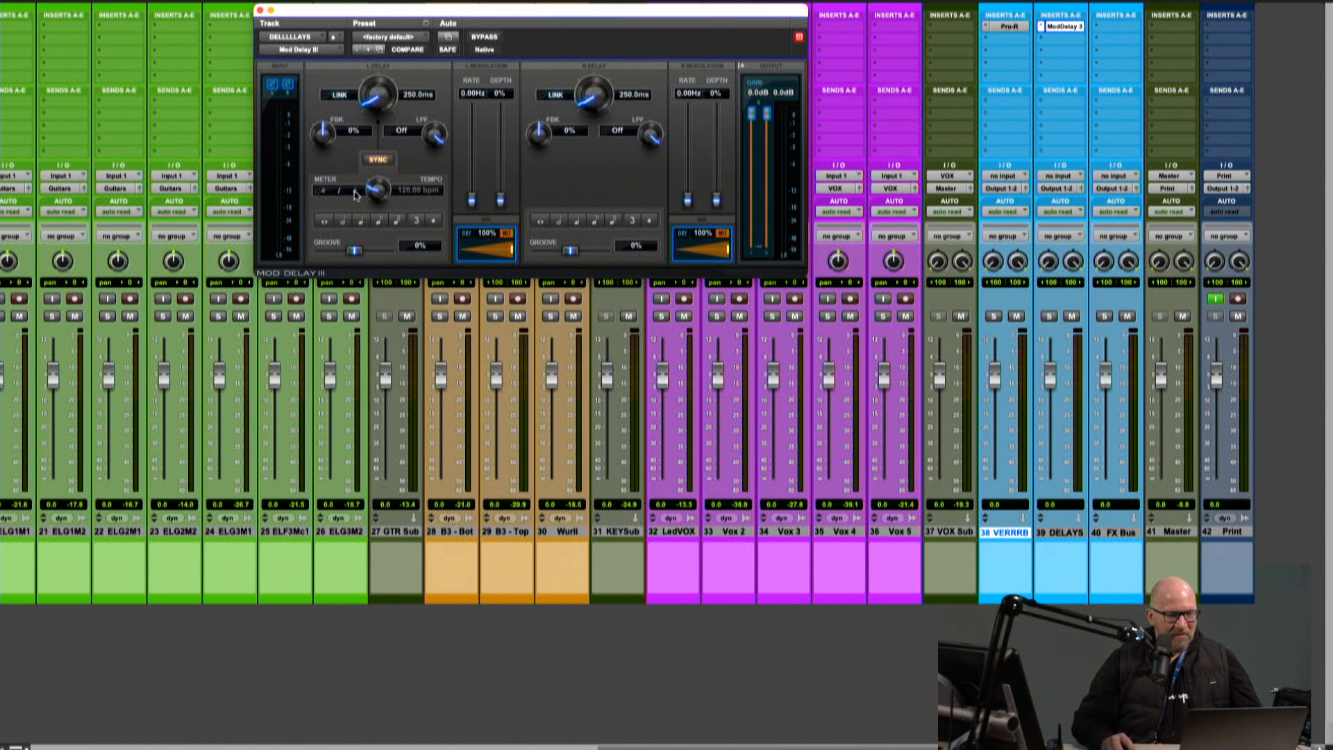
Try separate delay times in Mod Delay III, with the left at 571 ms and the right at 705 ms.
click(360, 220)
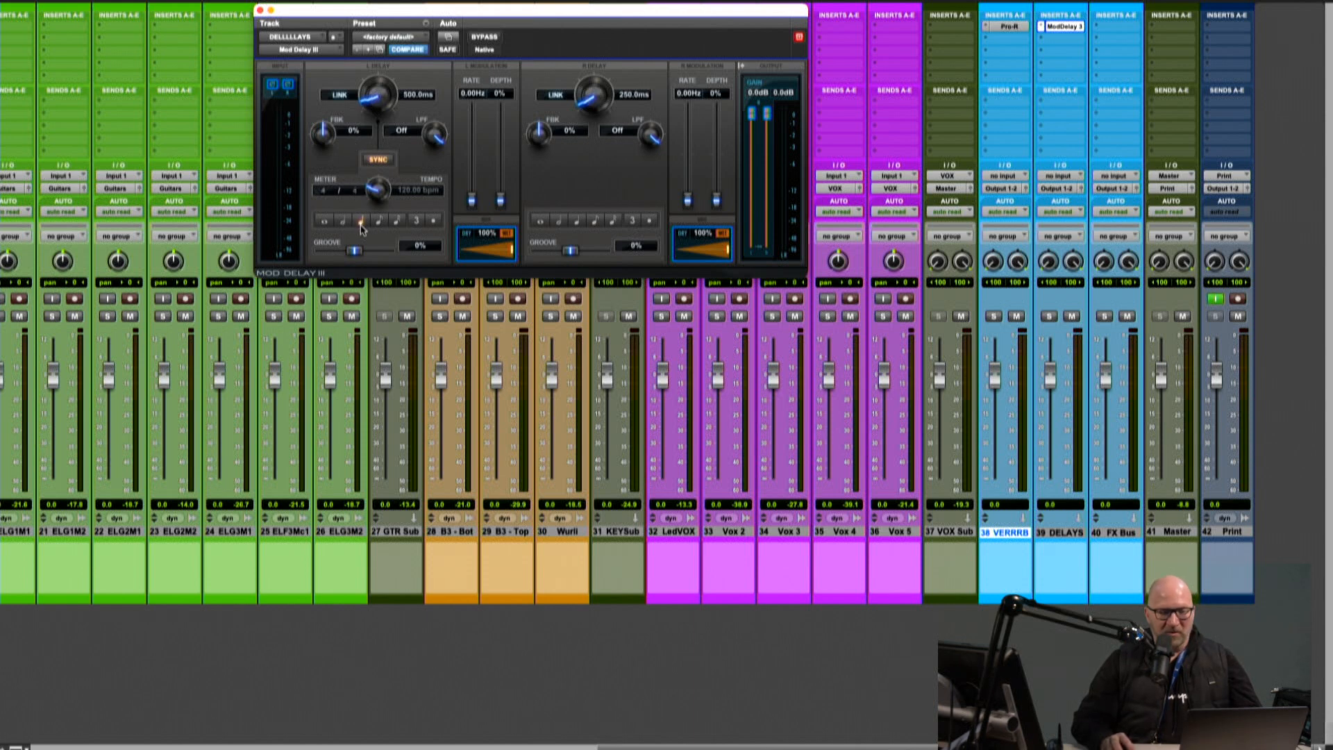
mouse_move(383, 105)
mouse_down()
mouse_move(378, 69)
mouse_move(379, 81)
mouse_up()
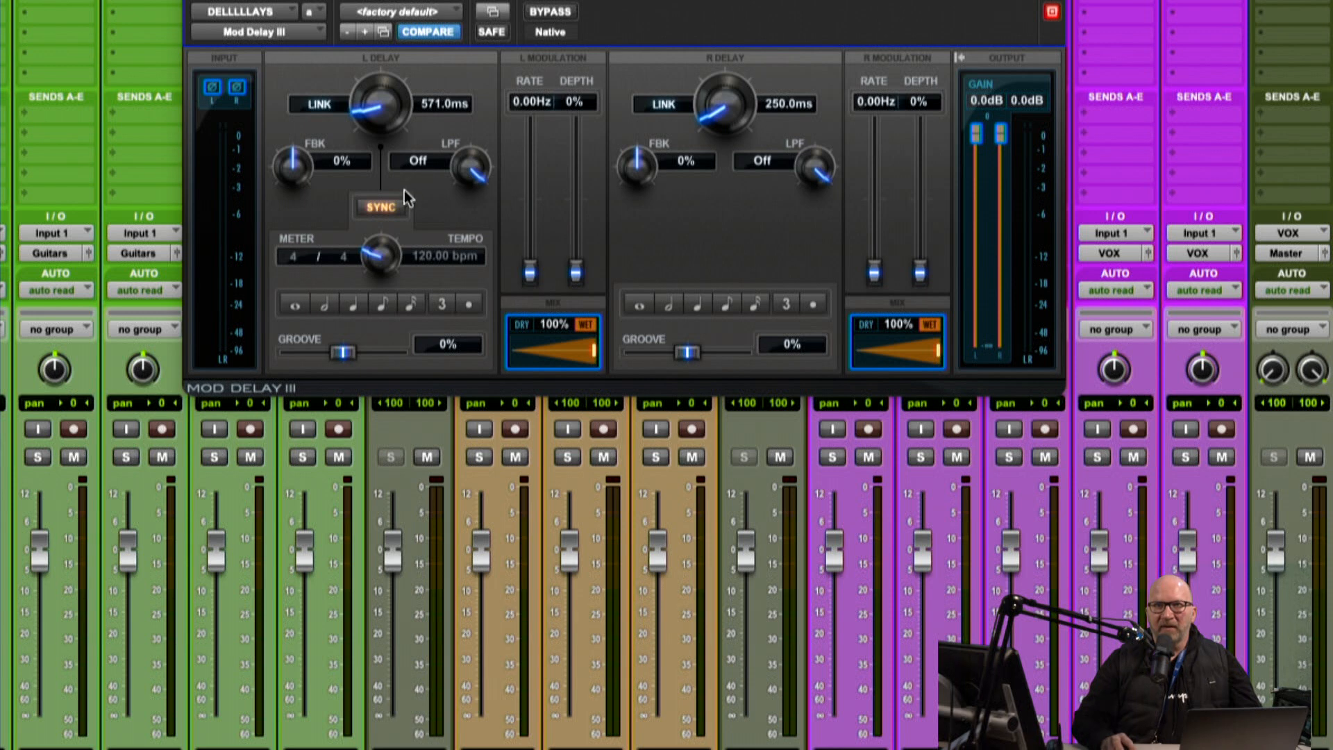
click(387, 210)
click(388, 211)
mouse_move(715, 118)
mouse_down()
mouse_move(712, 77)
mouse_move(712, 93)
mouse_up()
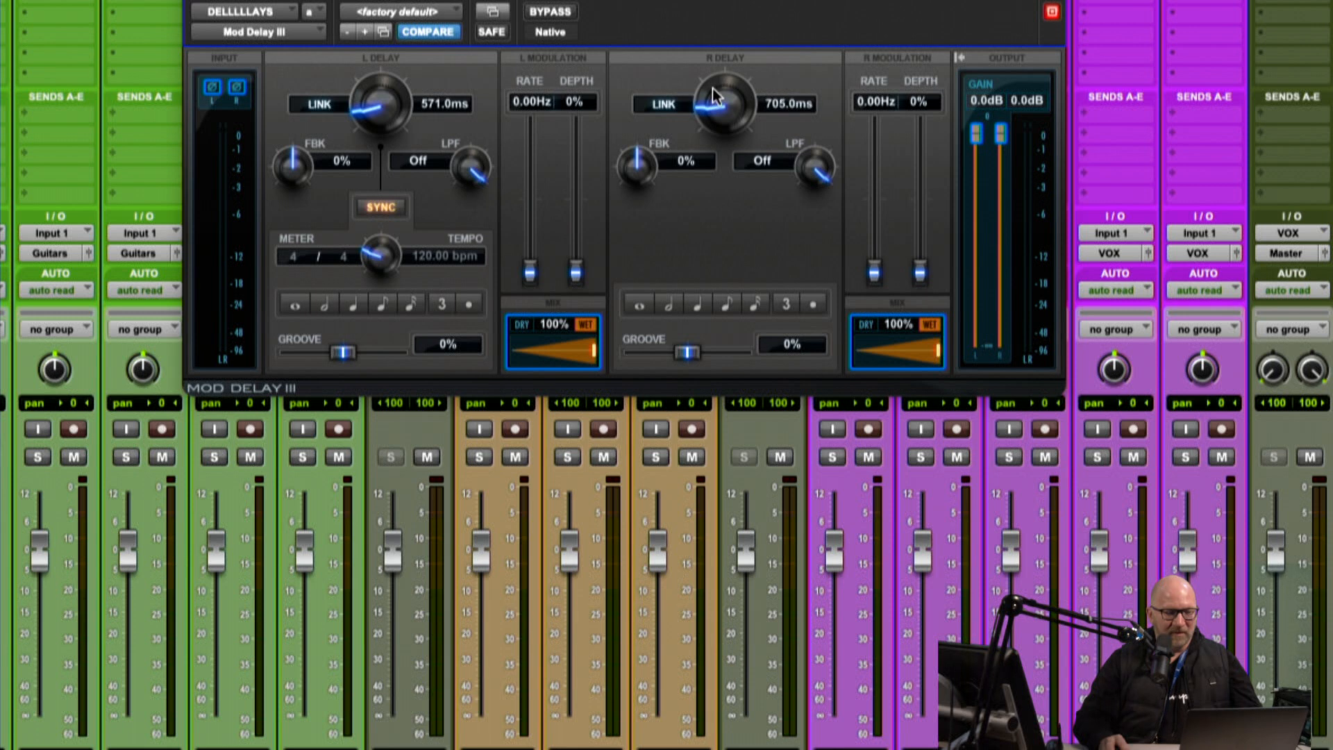
Turn off Sync, link the left and right delays, set both to a quarter note, and close Mod Delay III.
click(391, 209)
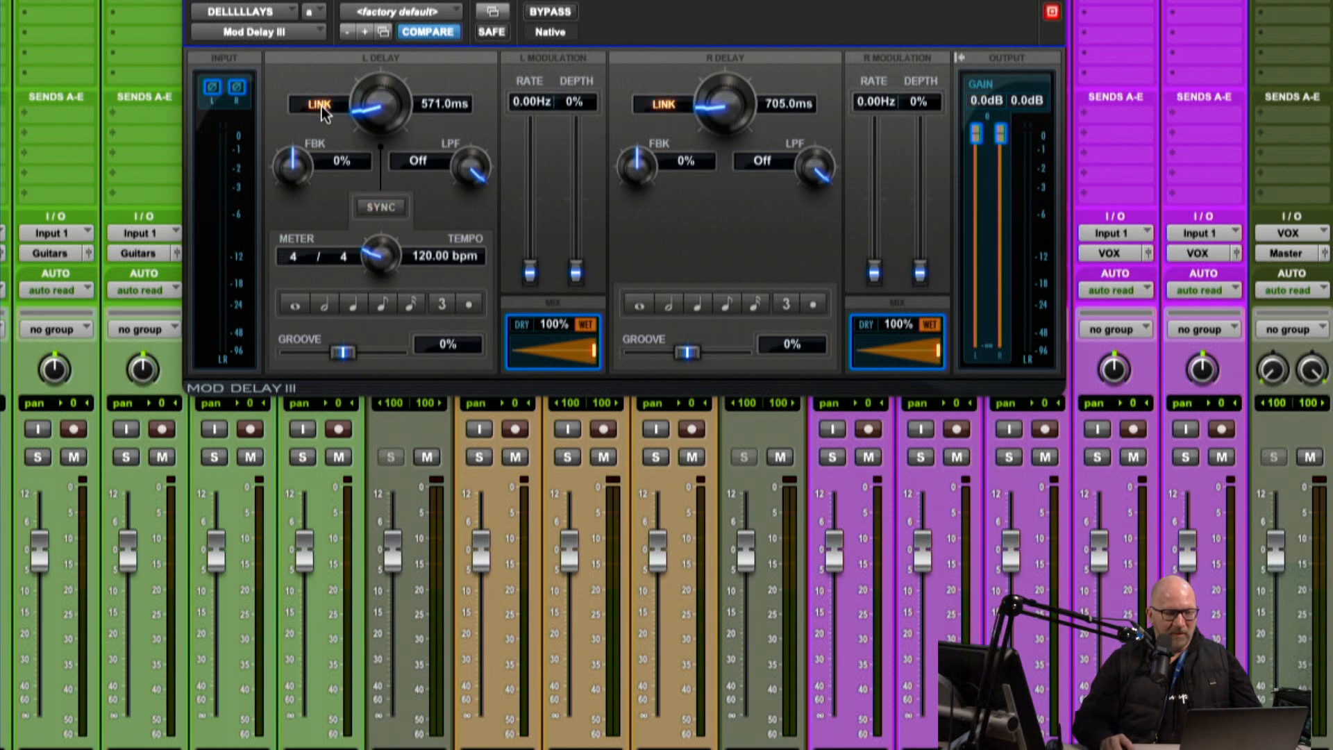
drag(711, 124, 719, 120)
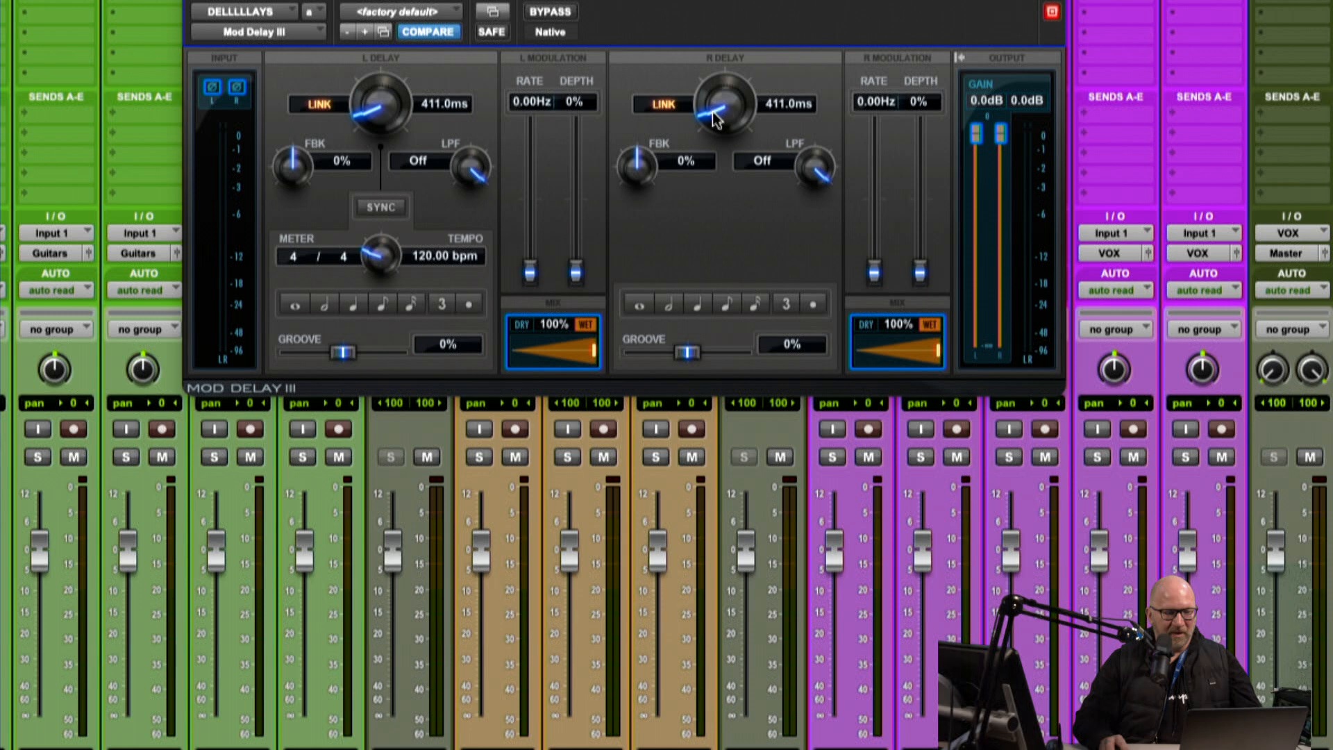
click(381, 207)
click(381, 208)
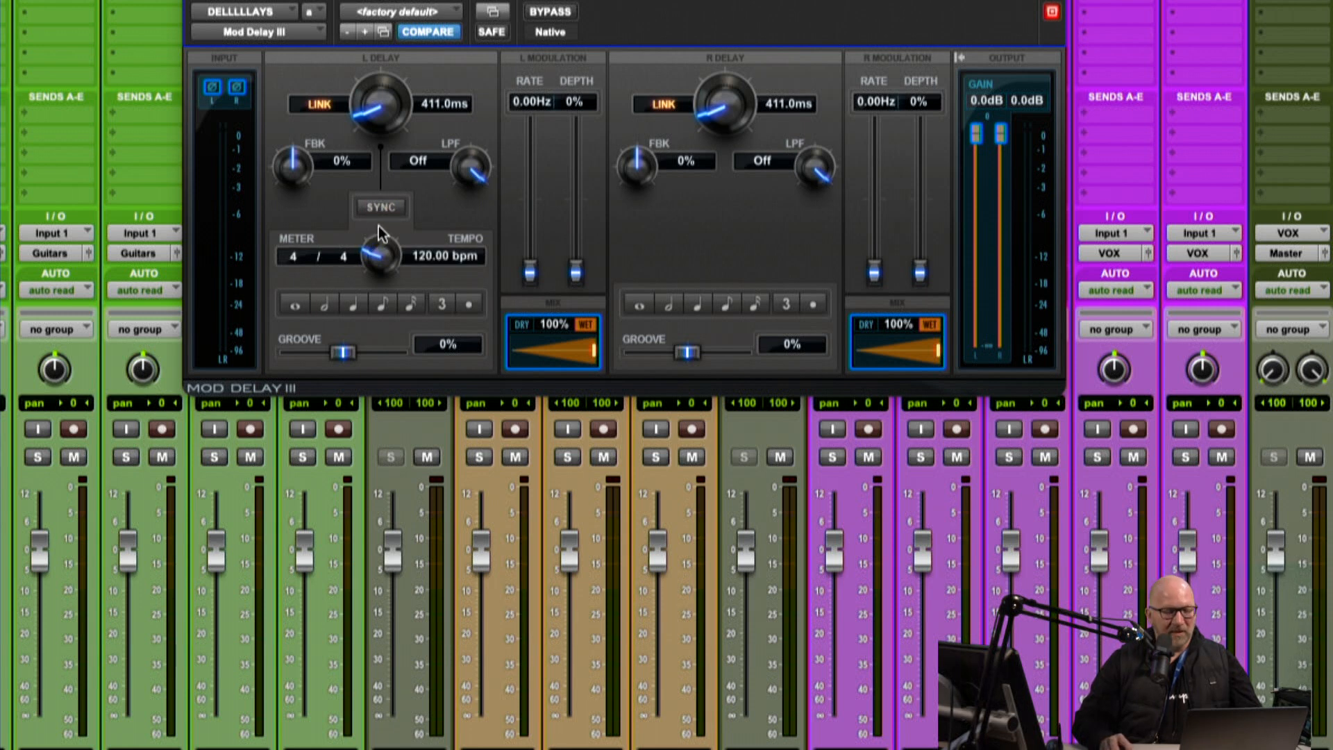
click(355, 304)
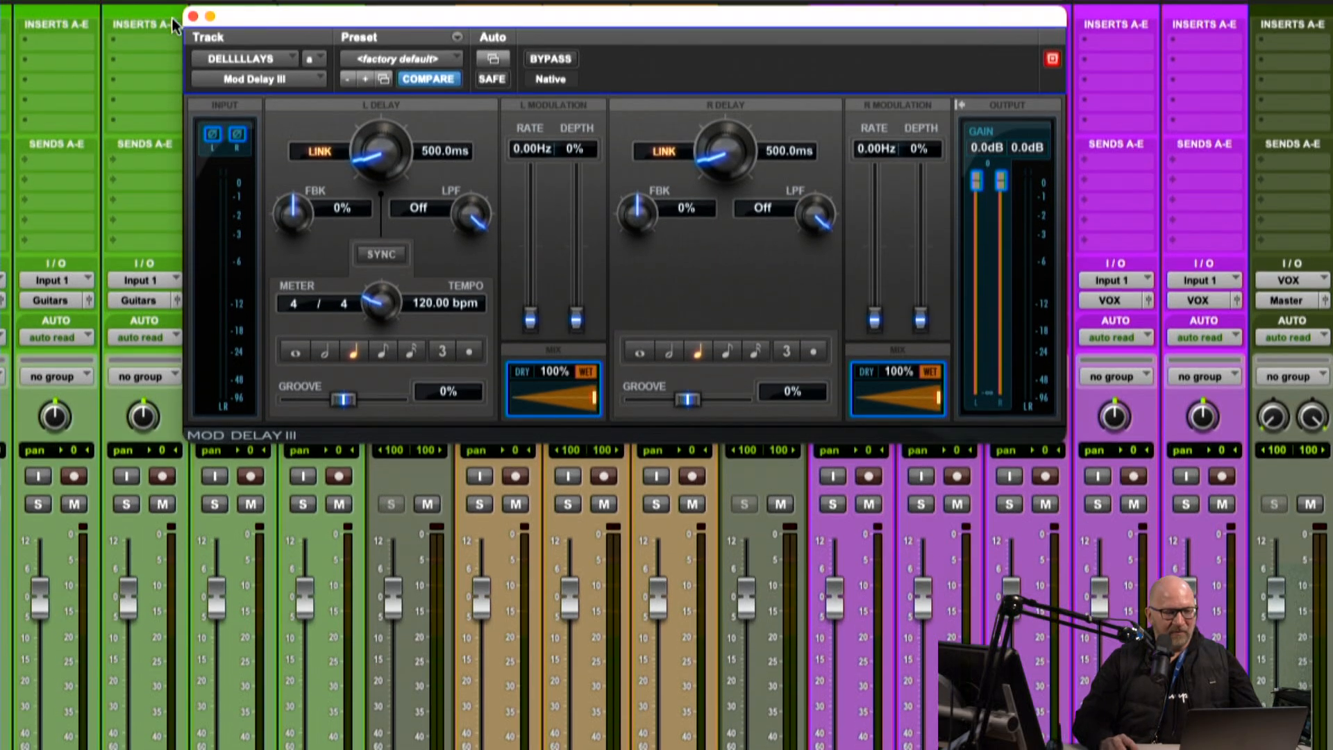
click(193, 15)
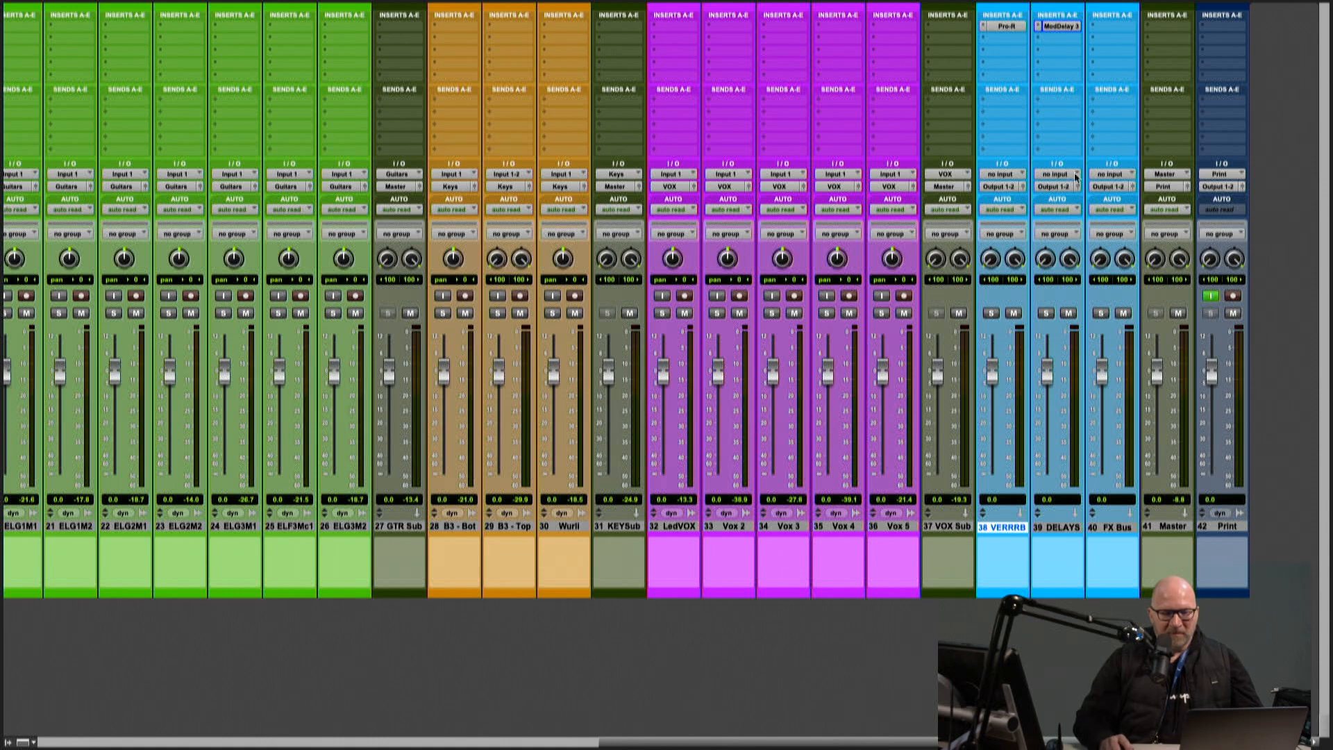
Set the input of the VERRRRRB track to Bus 13-14 (Stereo).
click(1003, 175)
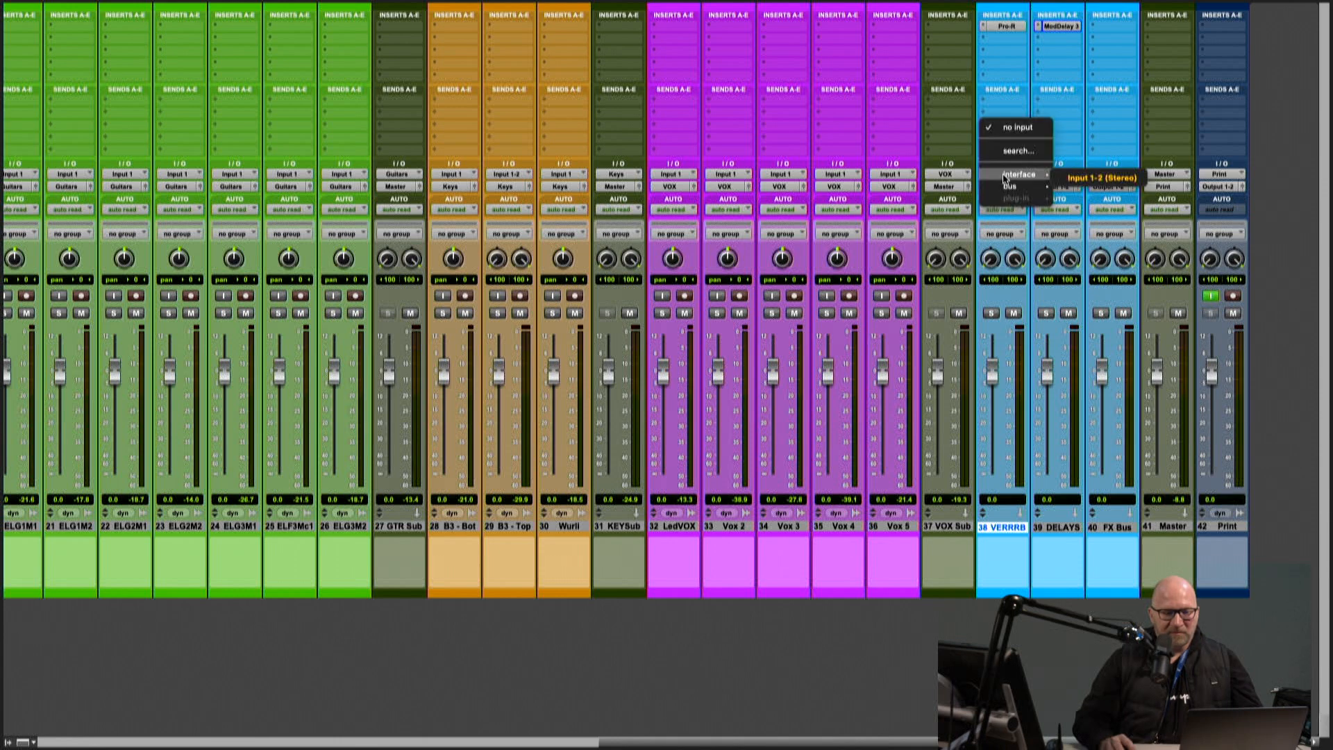
mouse_move(1029, 189)
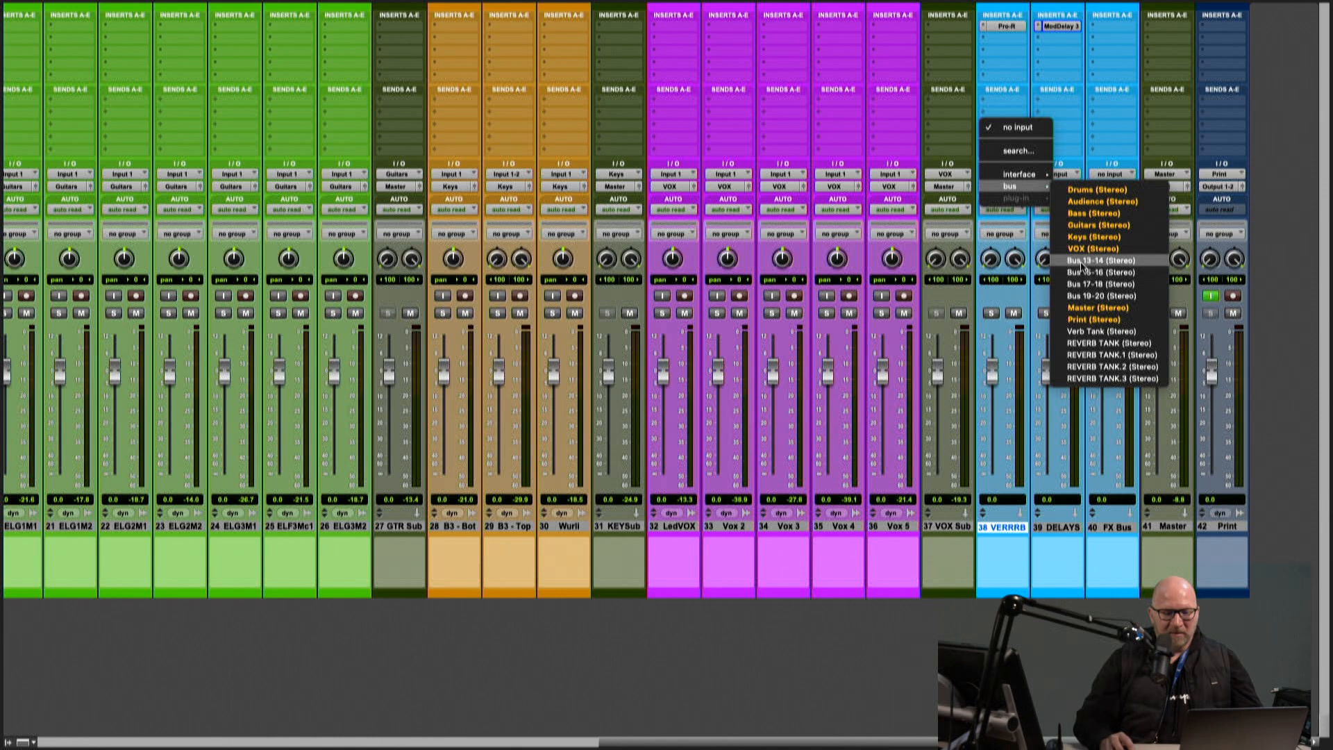
click(1084, 261)
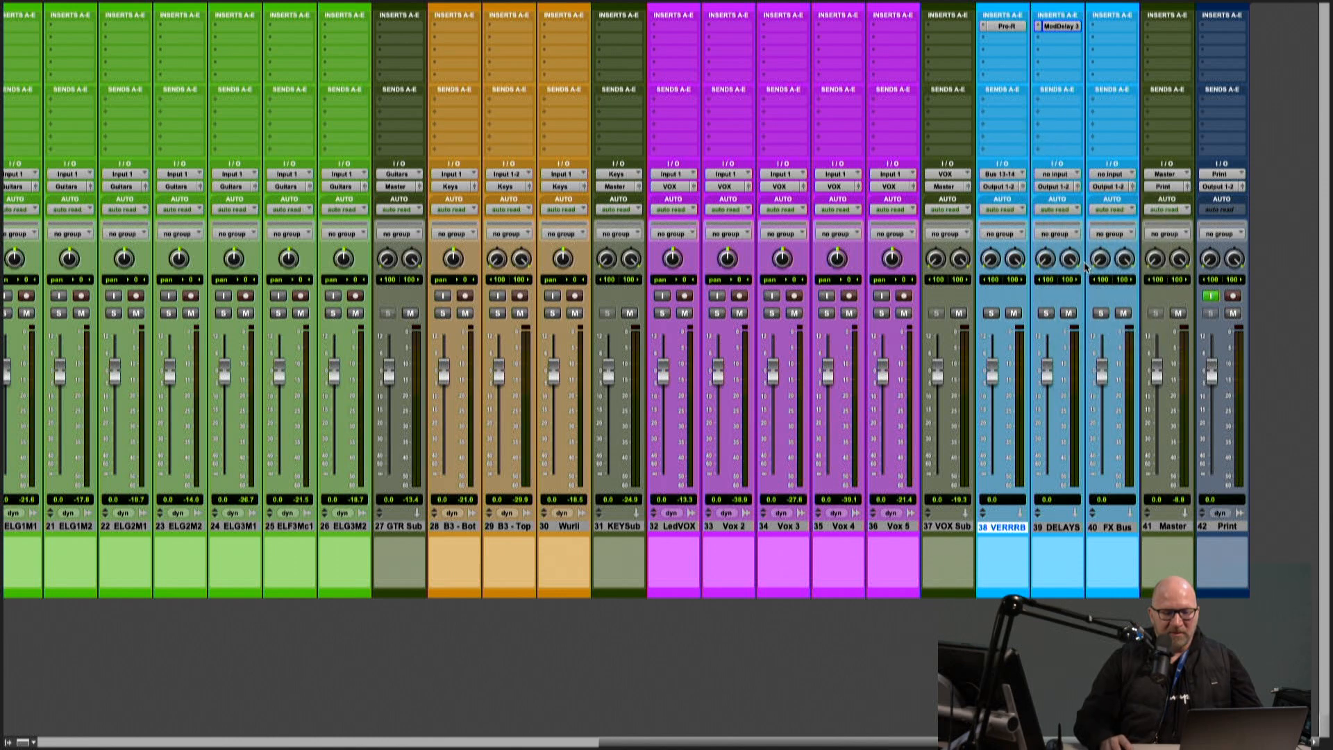
right_click(997, 176)
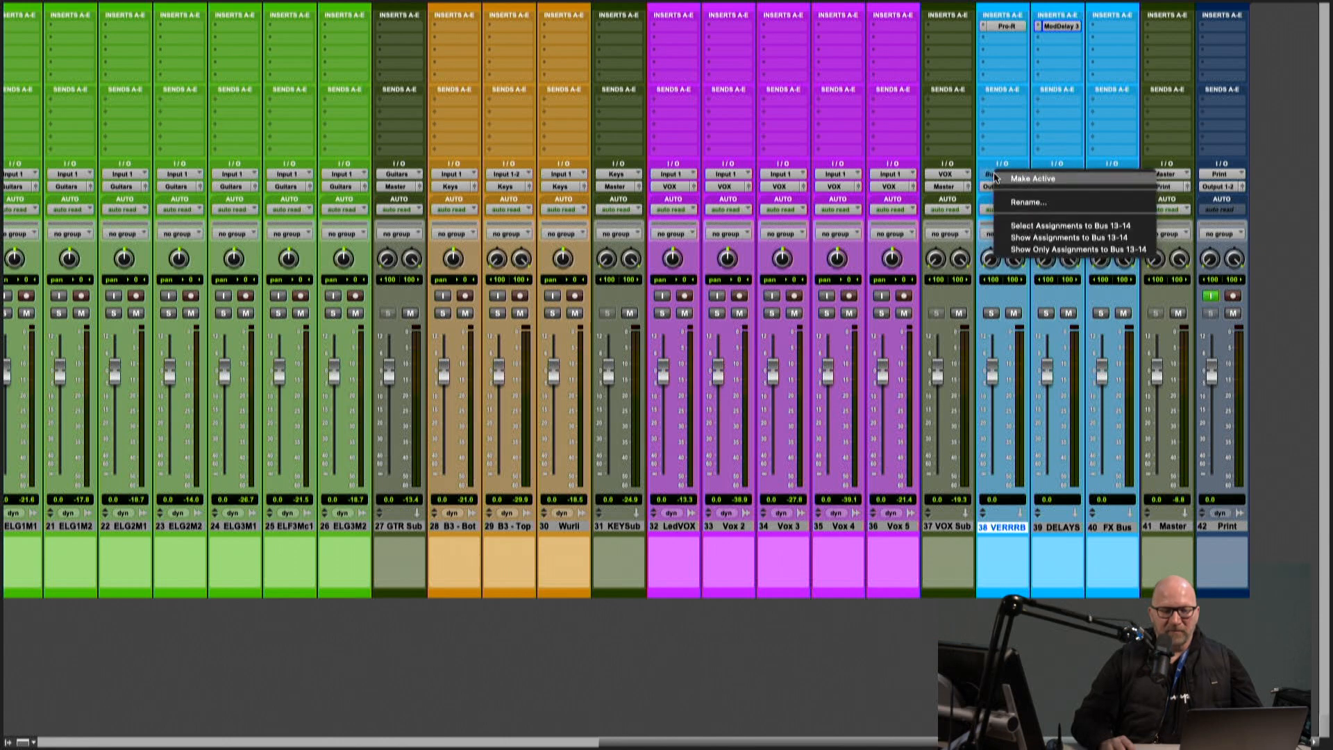
click(1016, 203)
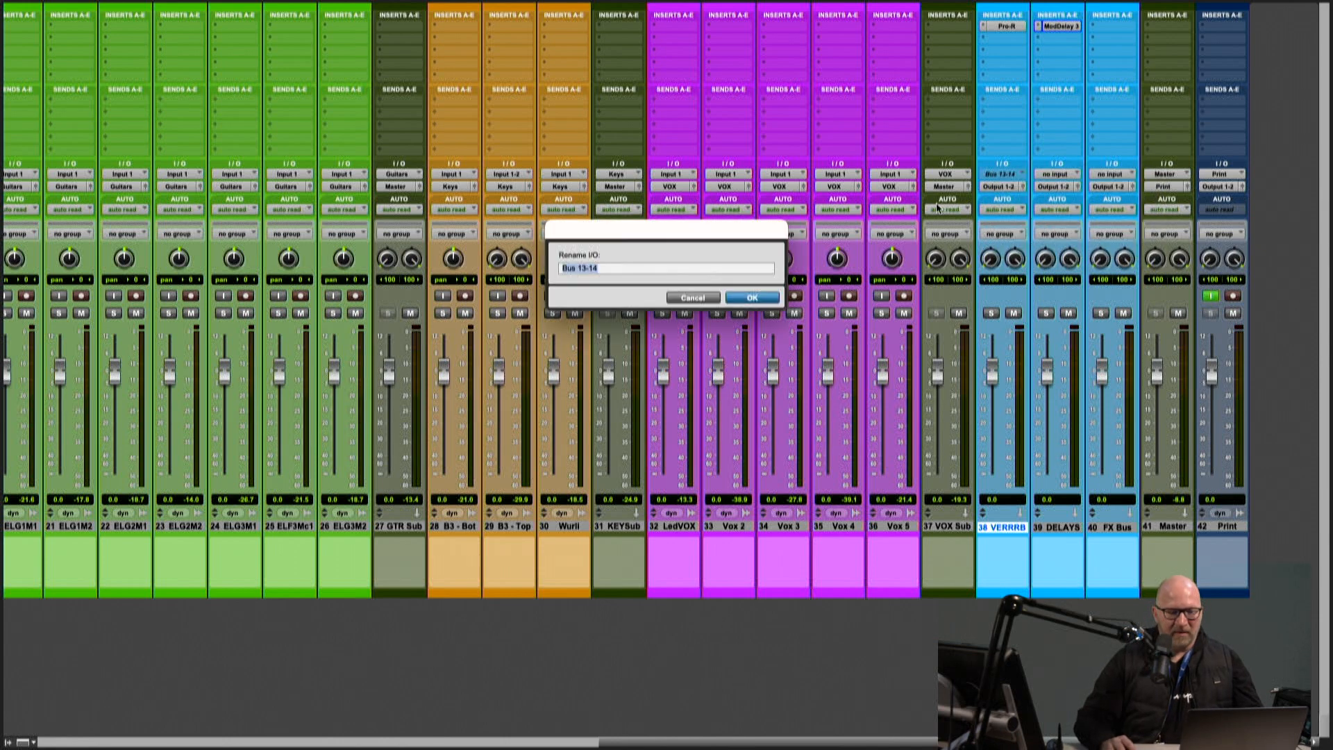
click(704, 300)
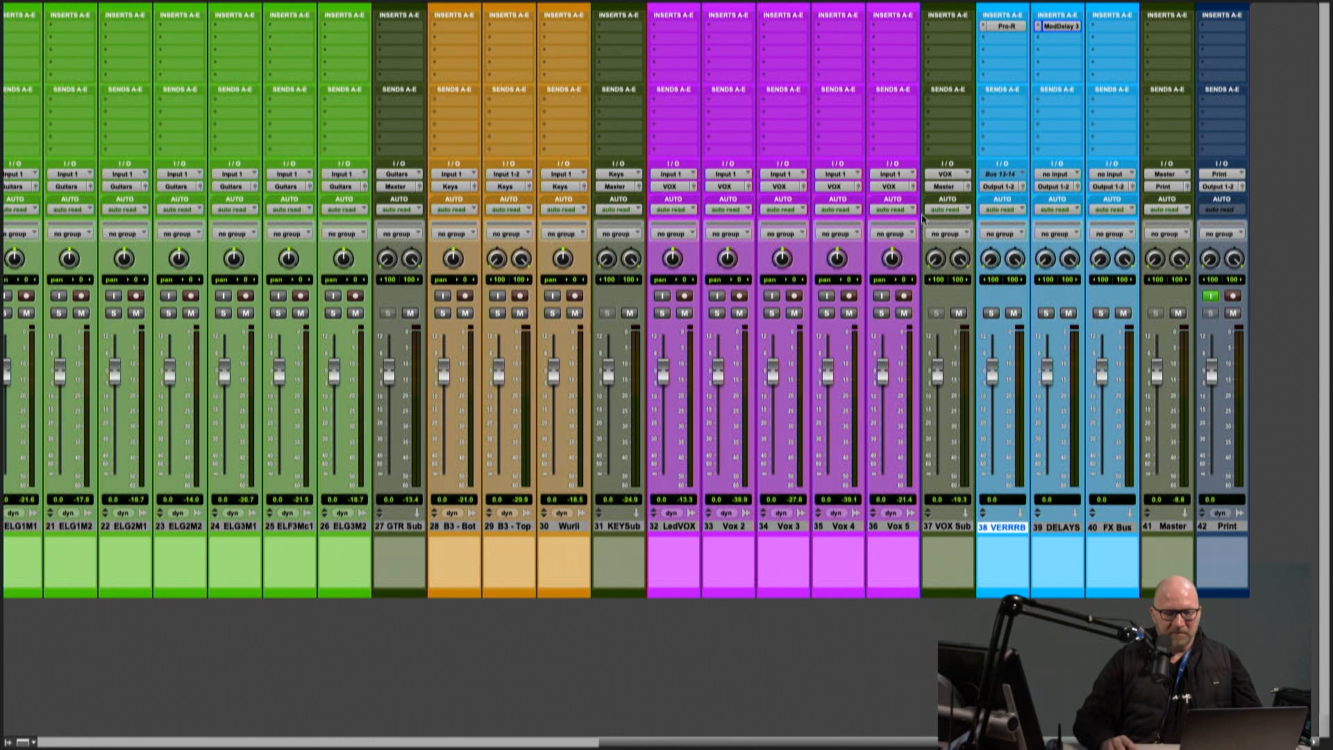
Clear the VERRRRB track's input to no input and reassign it to Bus 13-14 (Stereo).
click(1000, 175)
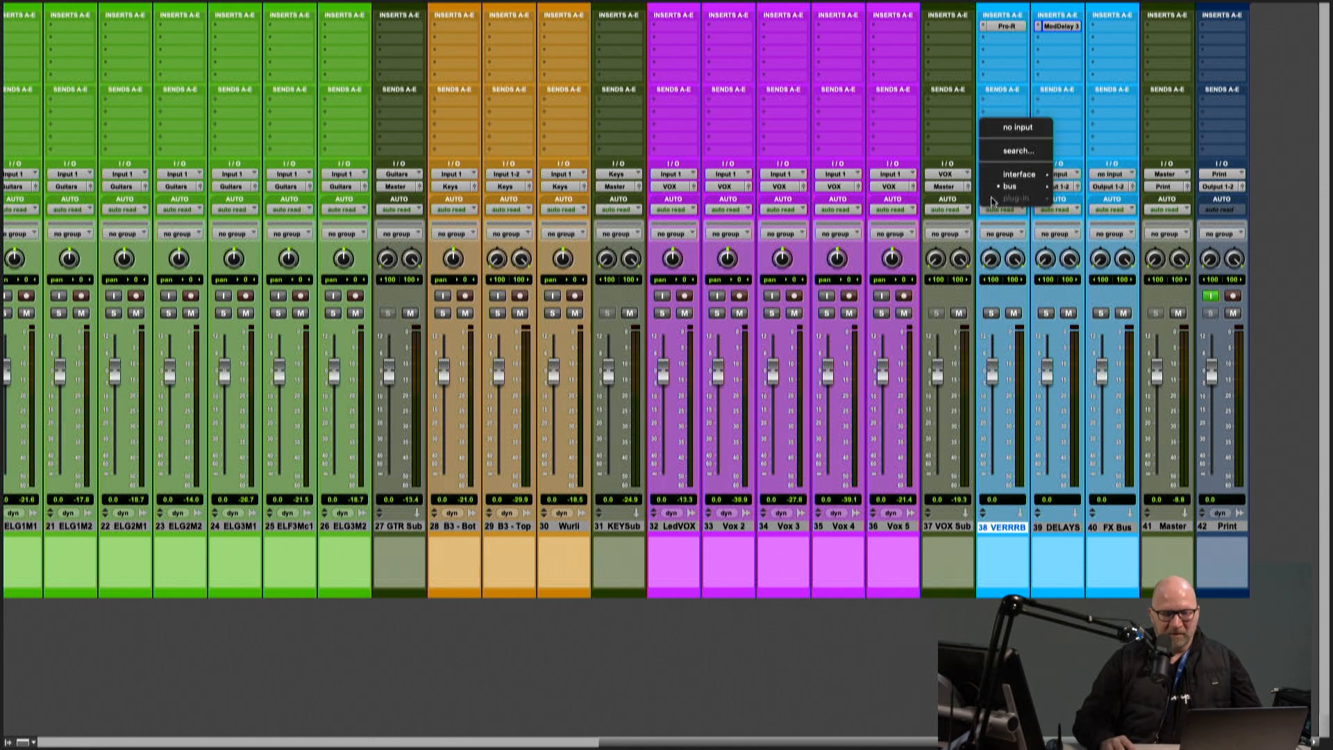
click(1046, 130)
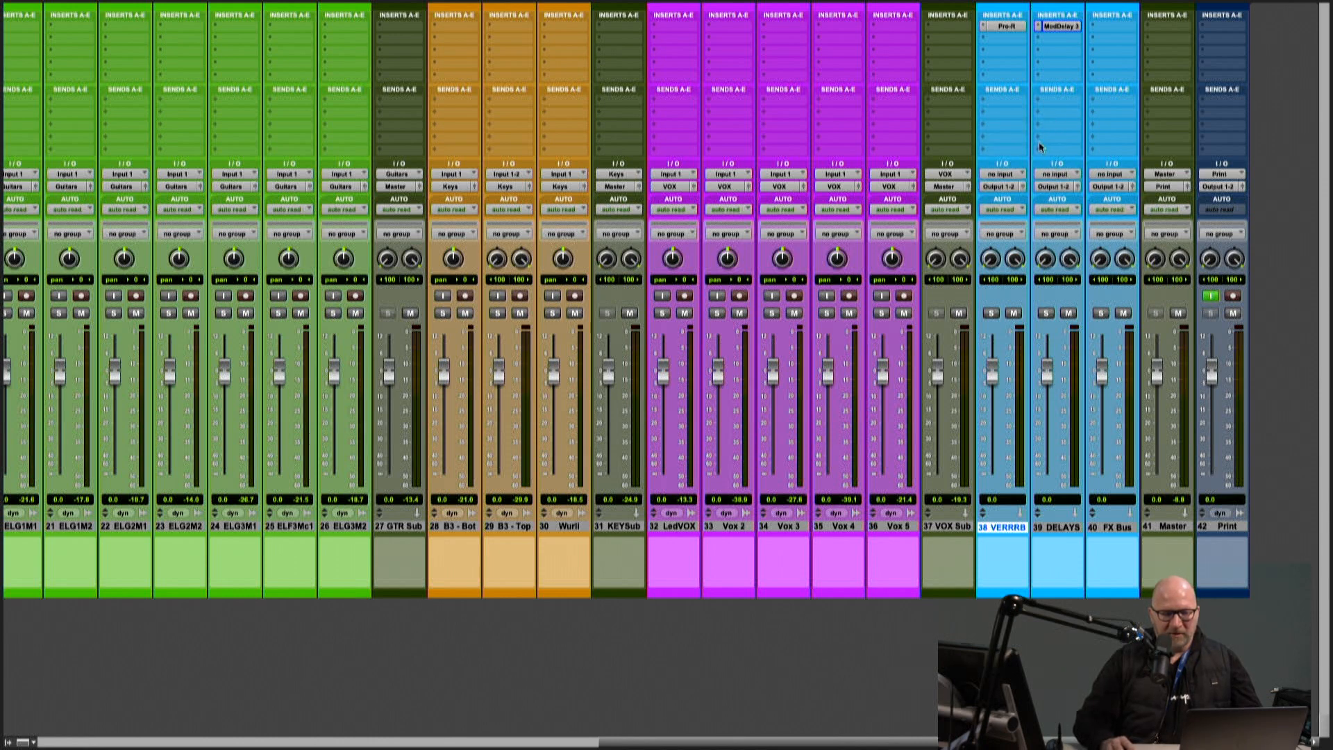
click(1004, 177)
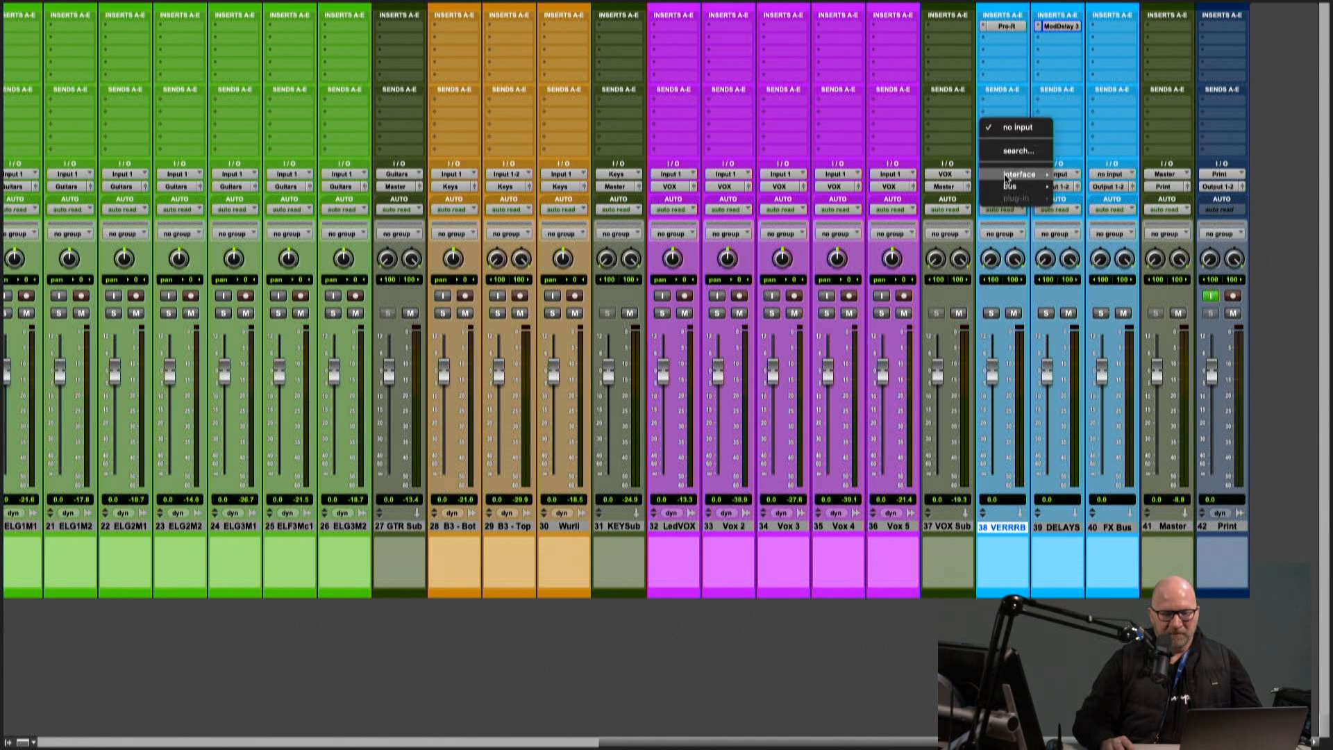
mouse_move(1014, 186)
click(1091, 262)
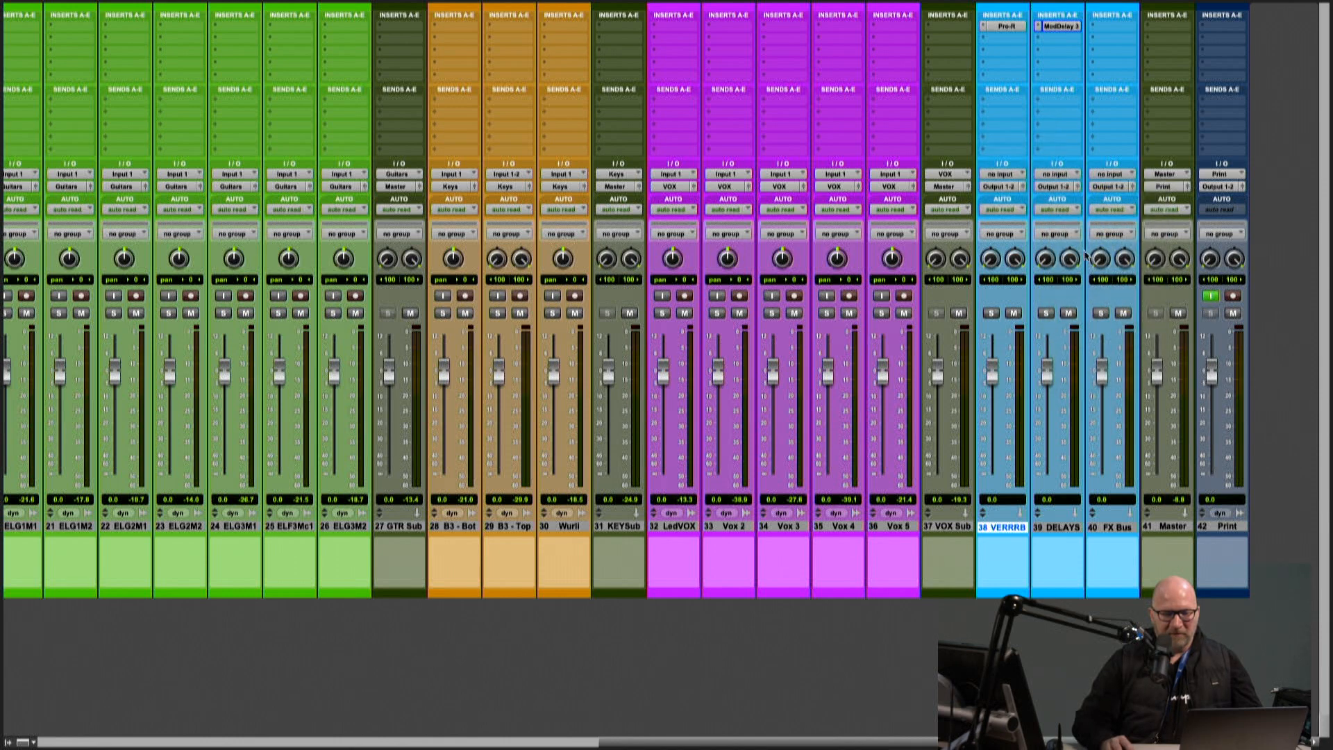
Rename the VERRRRB track's input bus, Bus 13-14, as VERRRRRB.
right_click(1015, 175)
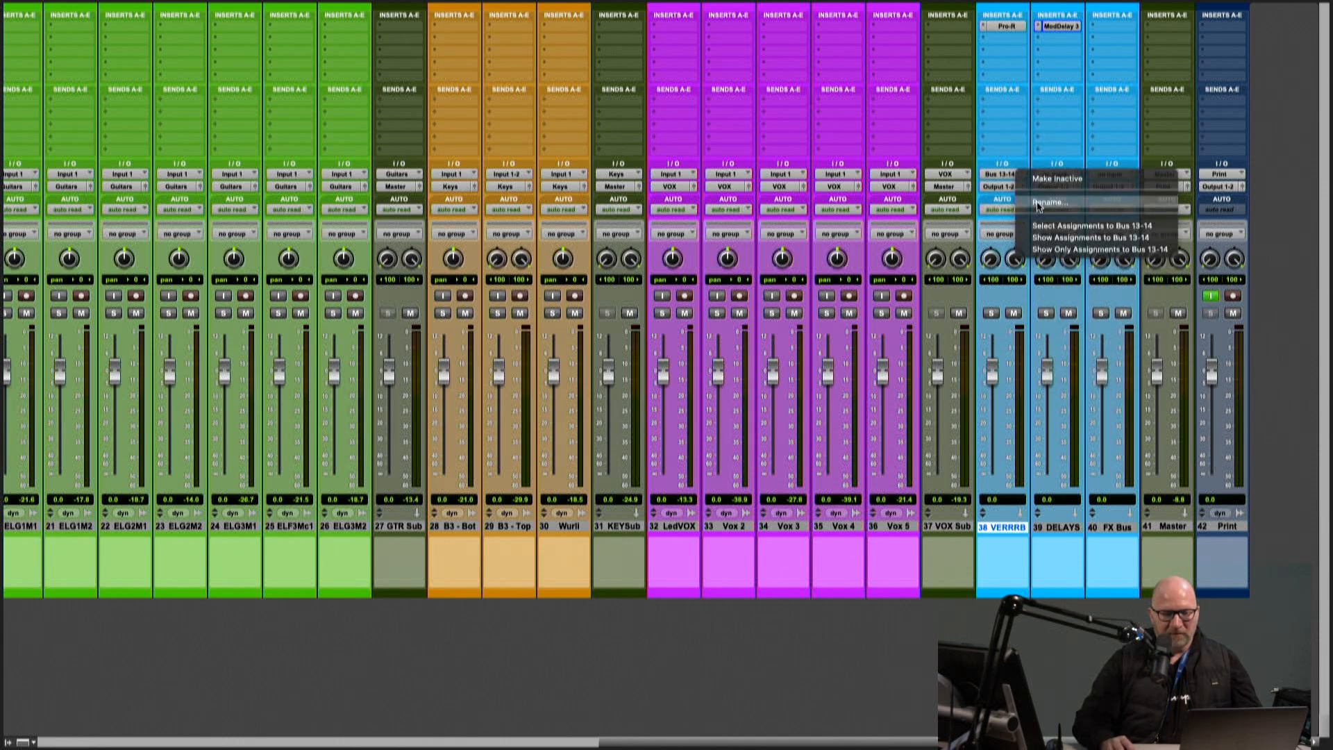
click(1041, 203)
text(VE)
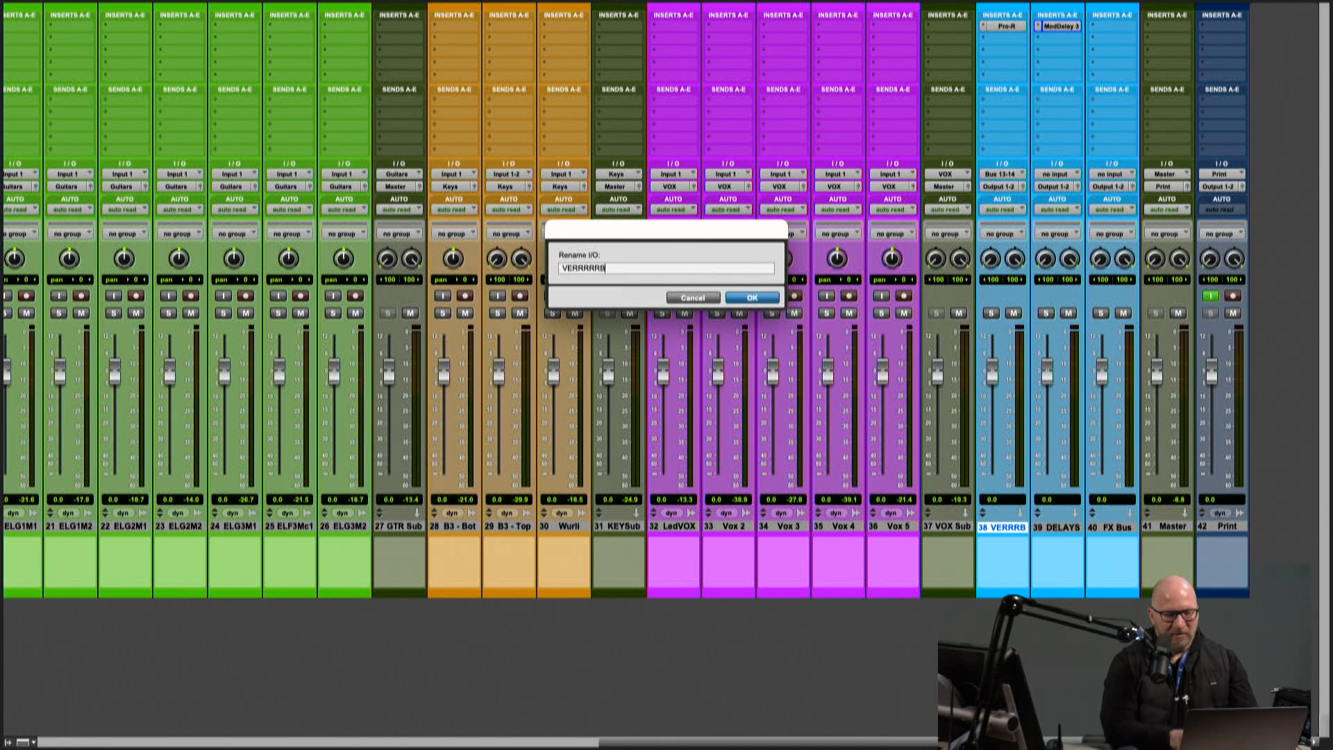
text(RRRRRB)
key(Return)
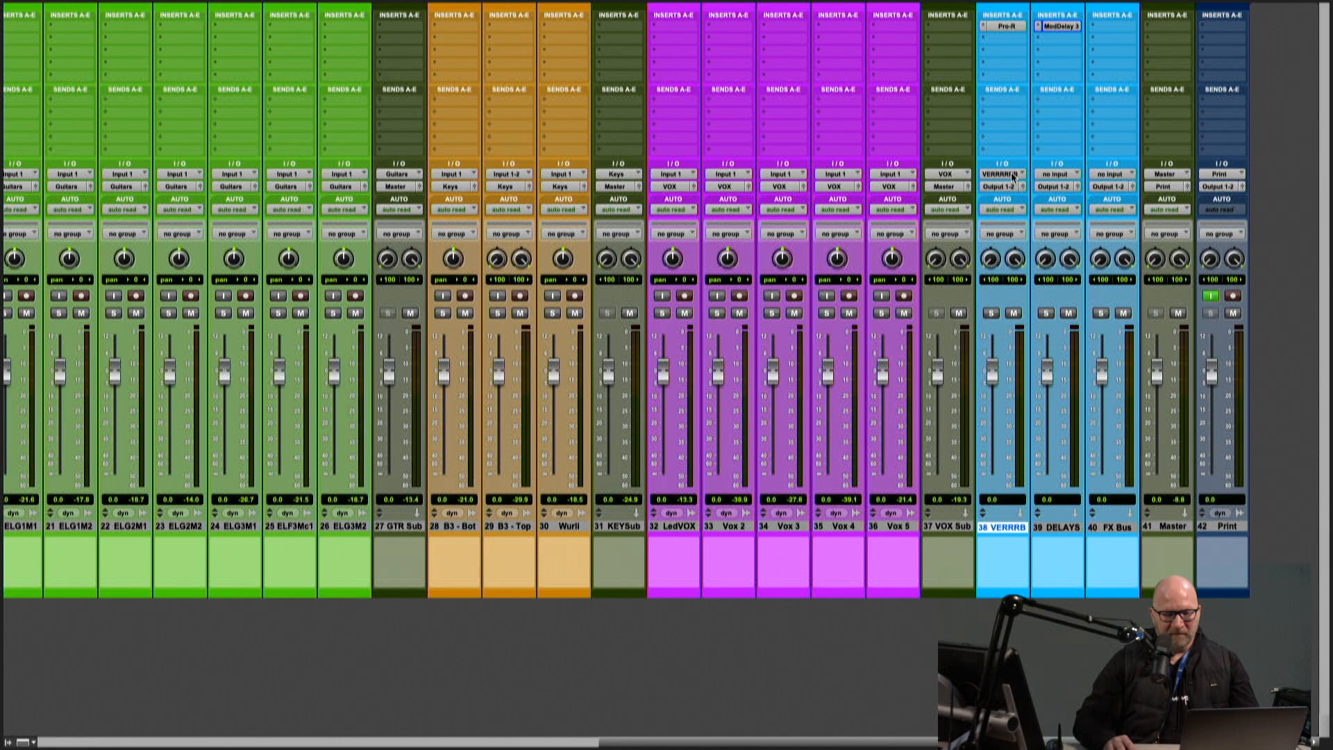
Set the DELAYS track's input to Bus 15-16 (Stereo) and rename that bus DELAAAAYS.
click(1053, 176)
mouse_move(1073, 187)
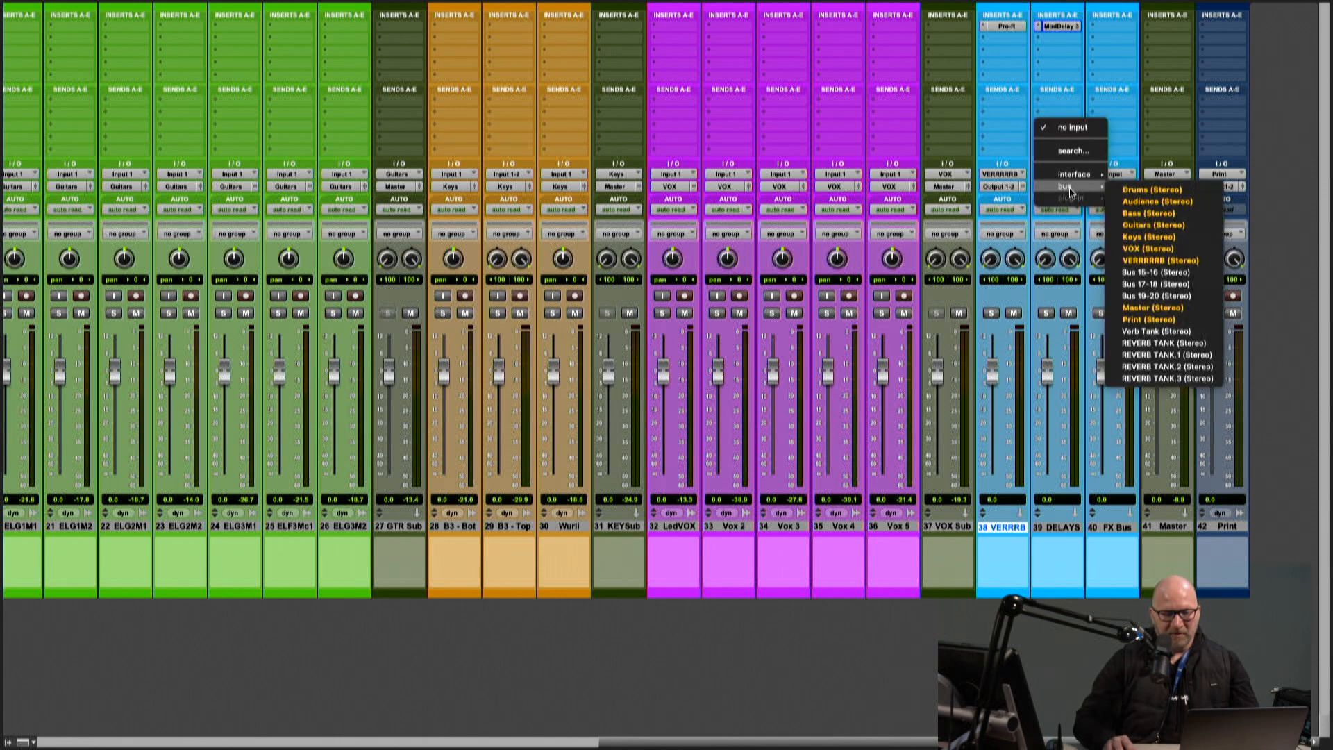
click(1155, 272)
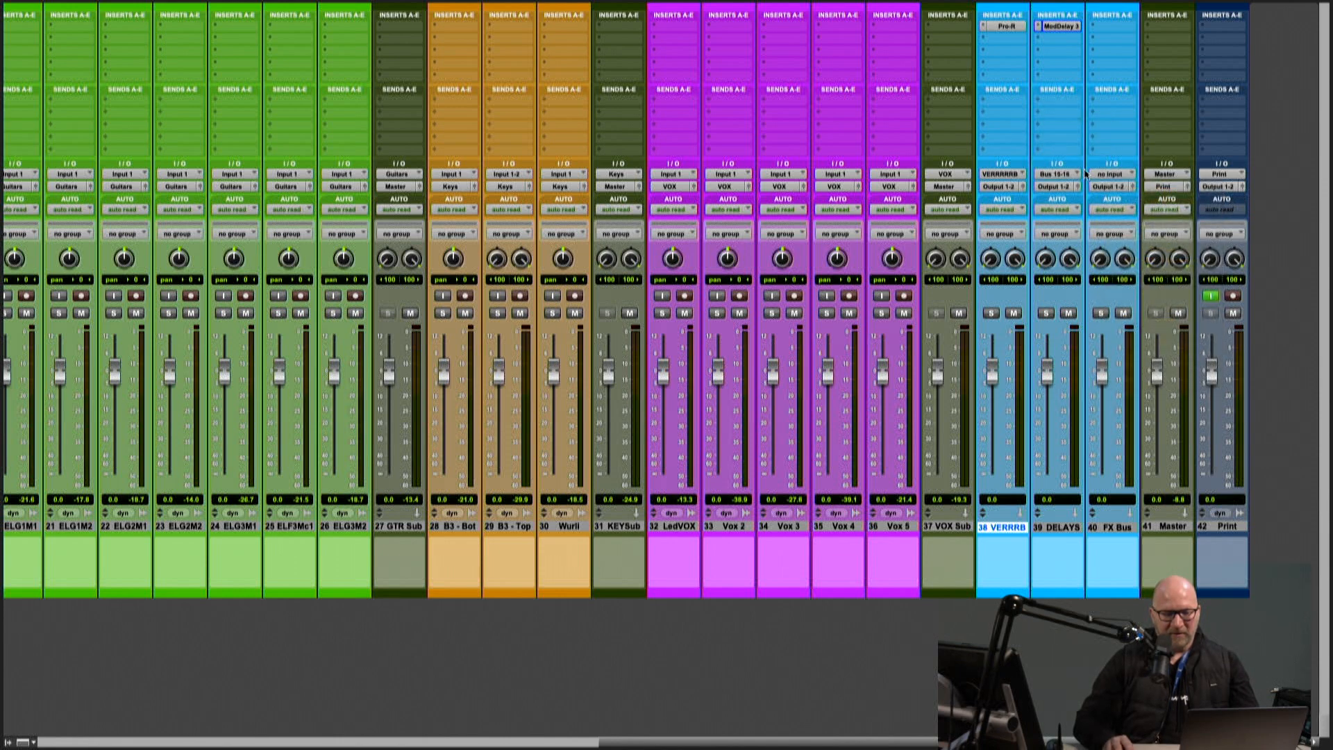
right_click(1065, 179)
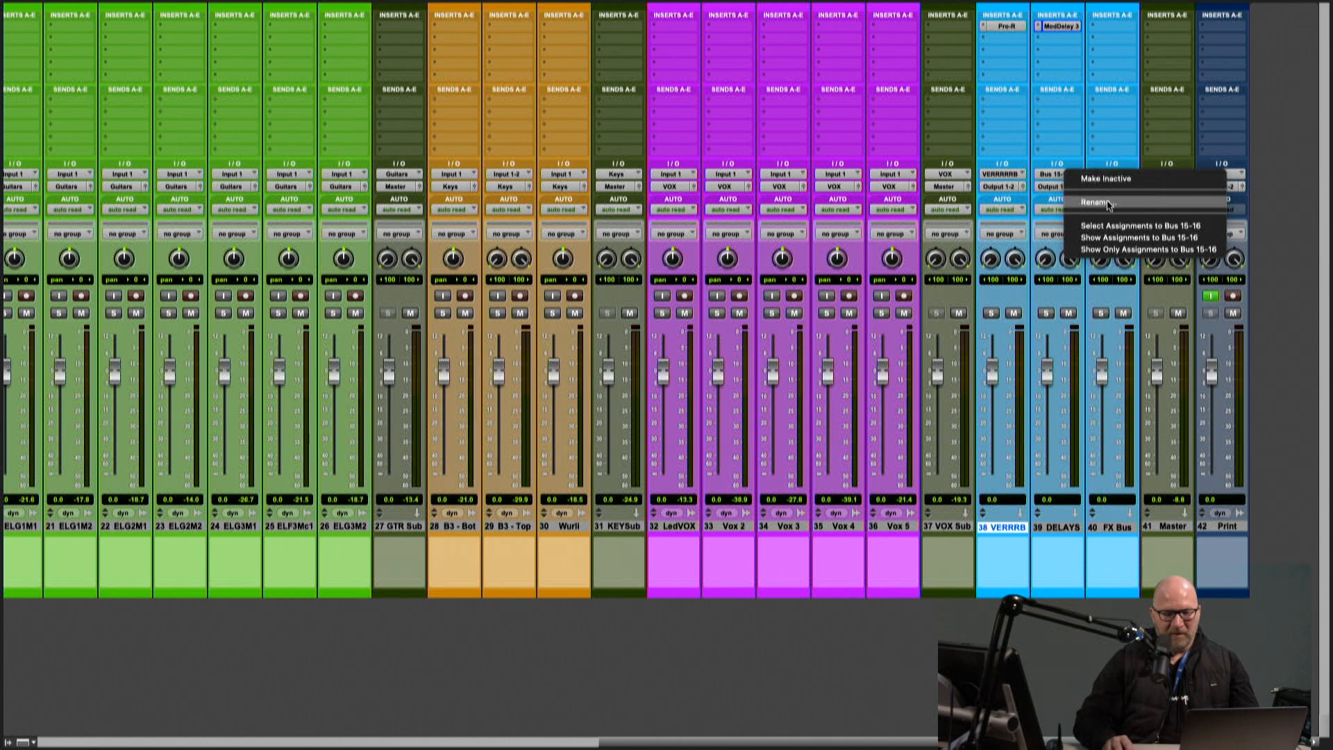
click(1100, 201)
text(DELAAAAYS)
key(Return)
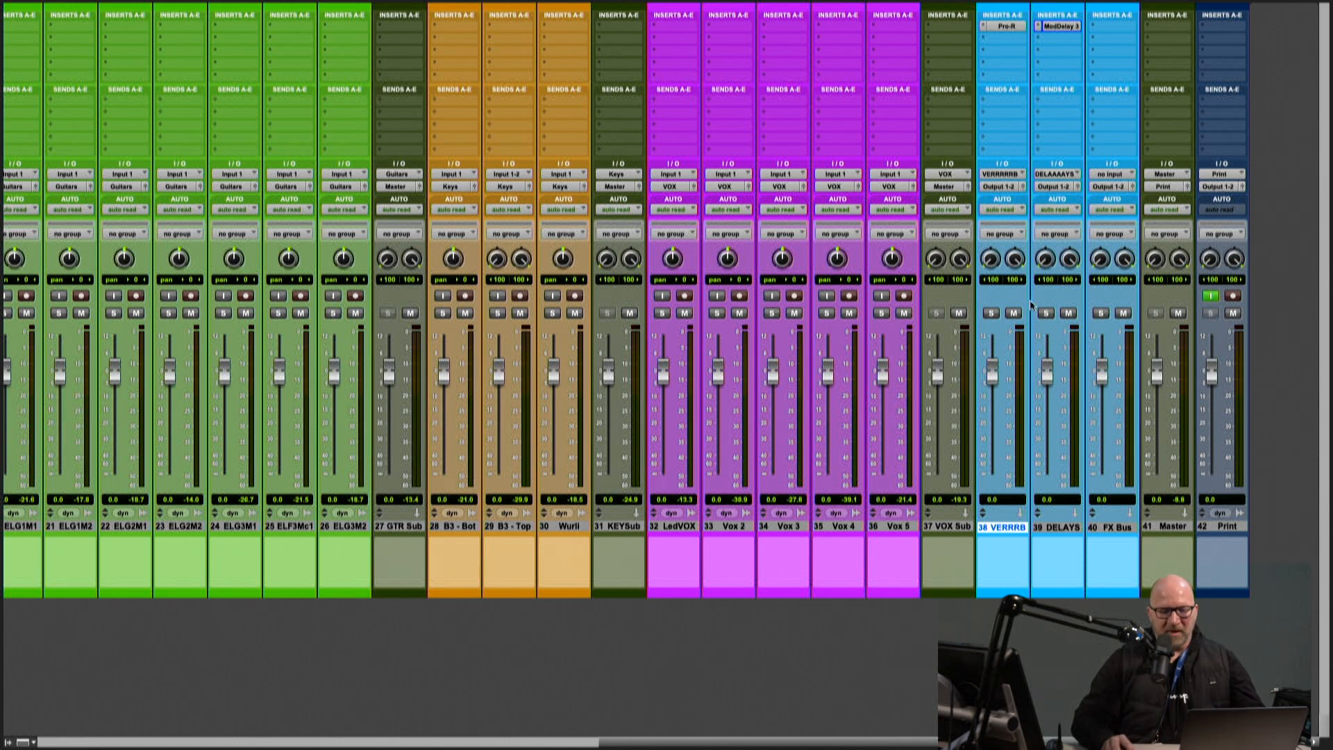
Set the outputs of both the VERRRRB and DELAYS tracks to Bus 17-18 (Stereo).
shift+click(1052, 530)
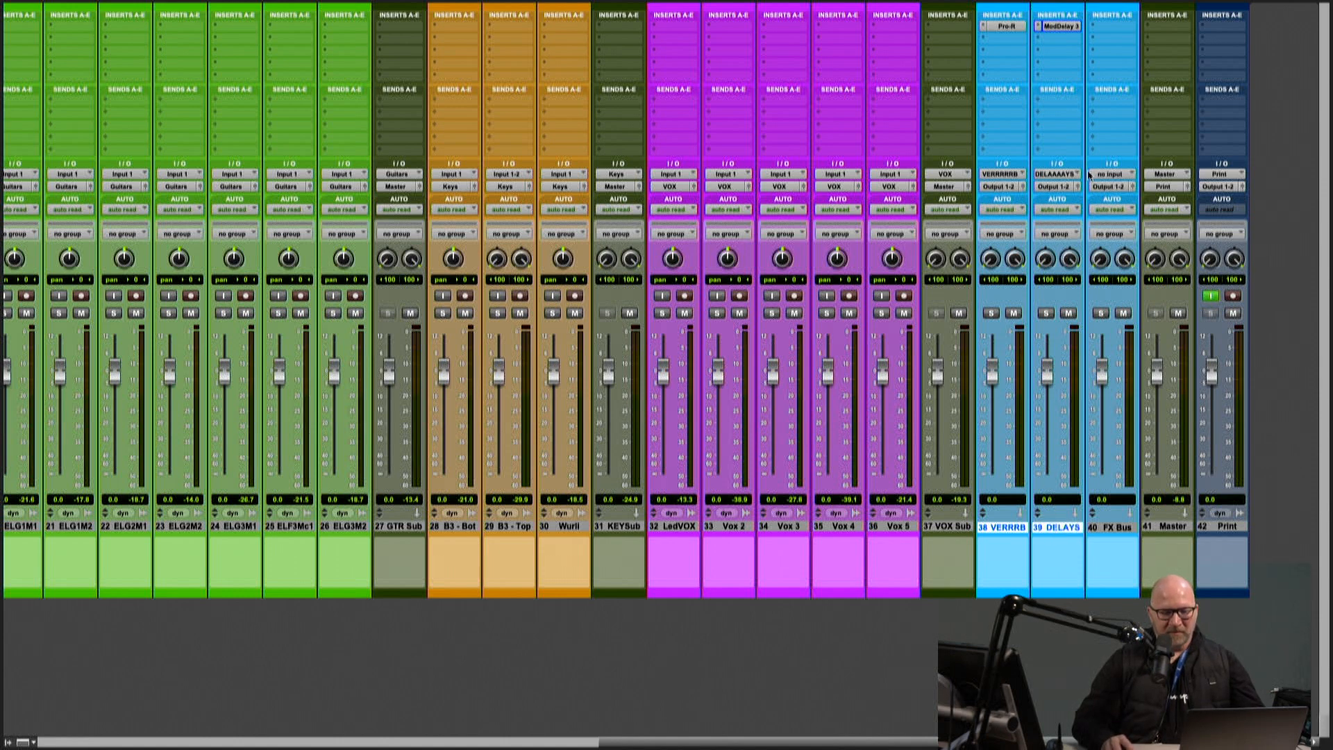
click(1055, 187)
mouse_move(1064, 199)
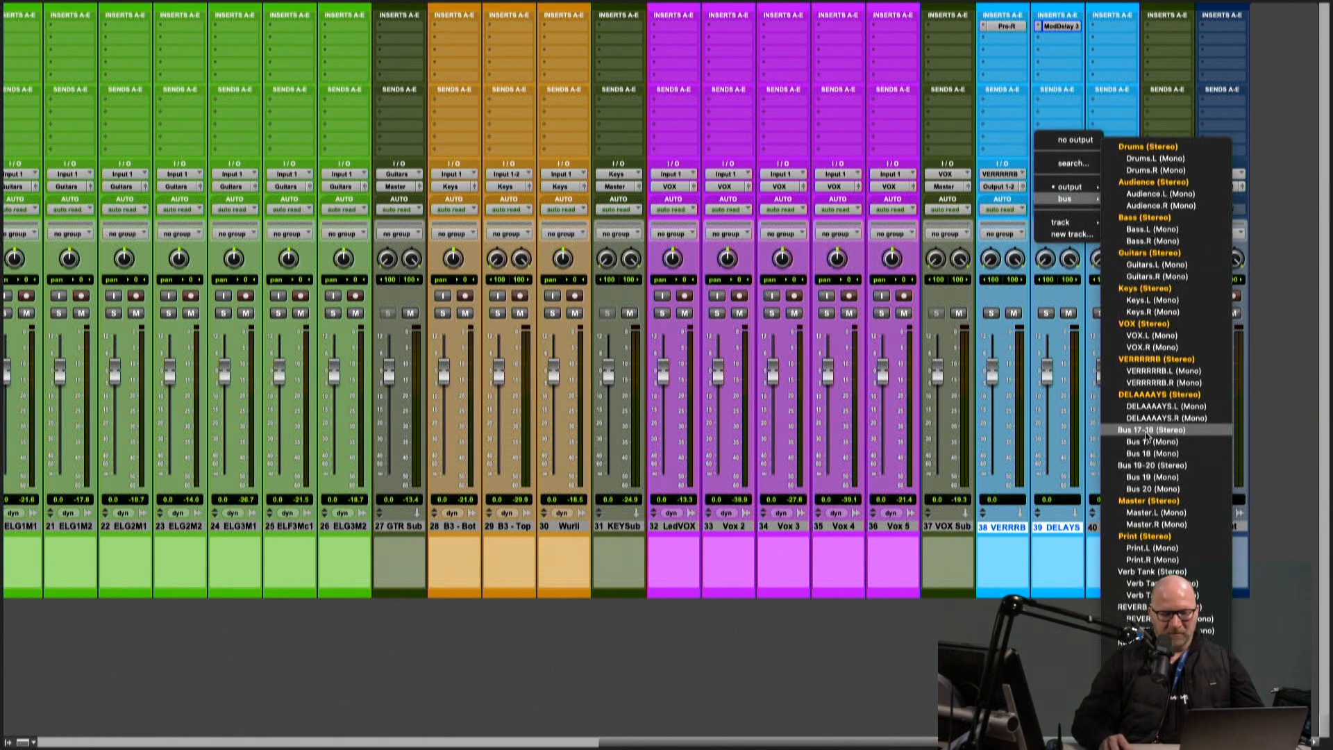
alt+shift+click(1149, 431)
Set the FX Bus track's input to Bus 17-18 (Stereo) and rename that bus FX Bus.
click(1126, 177)
mouse_move(1125, 182)
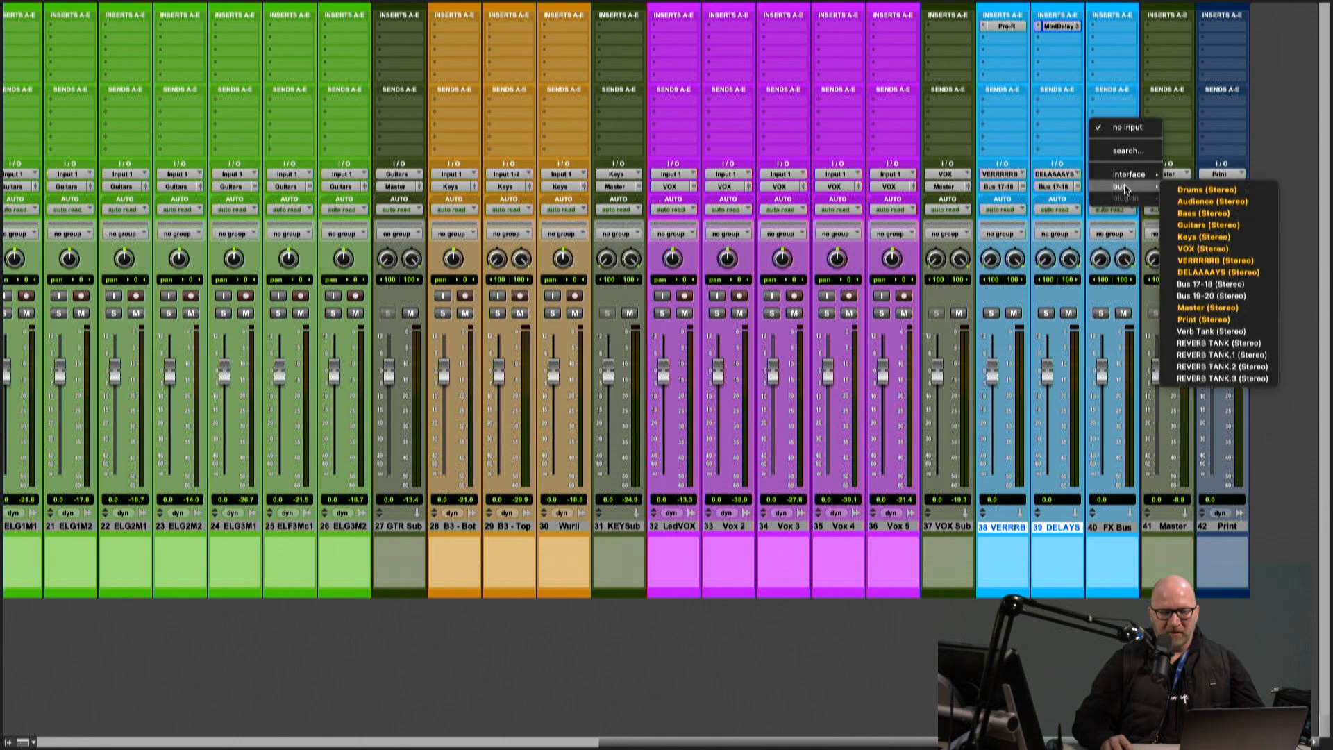
click(1211, 282)
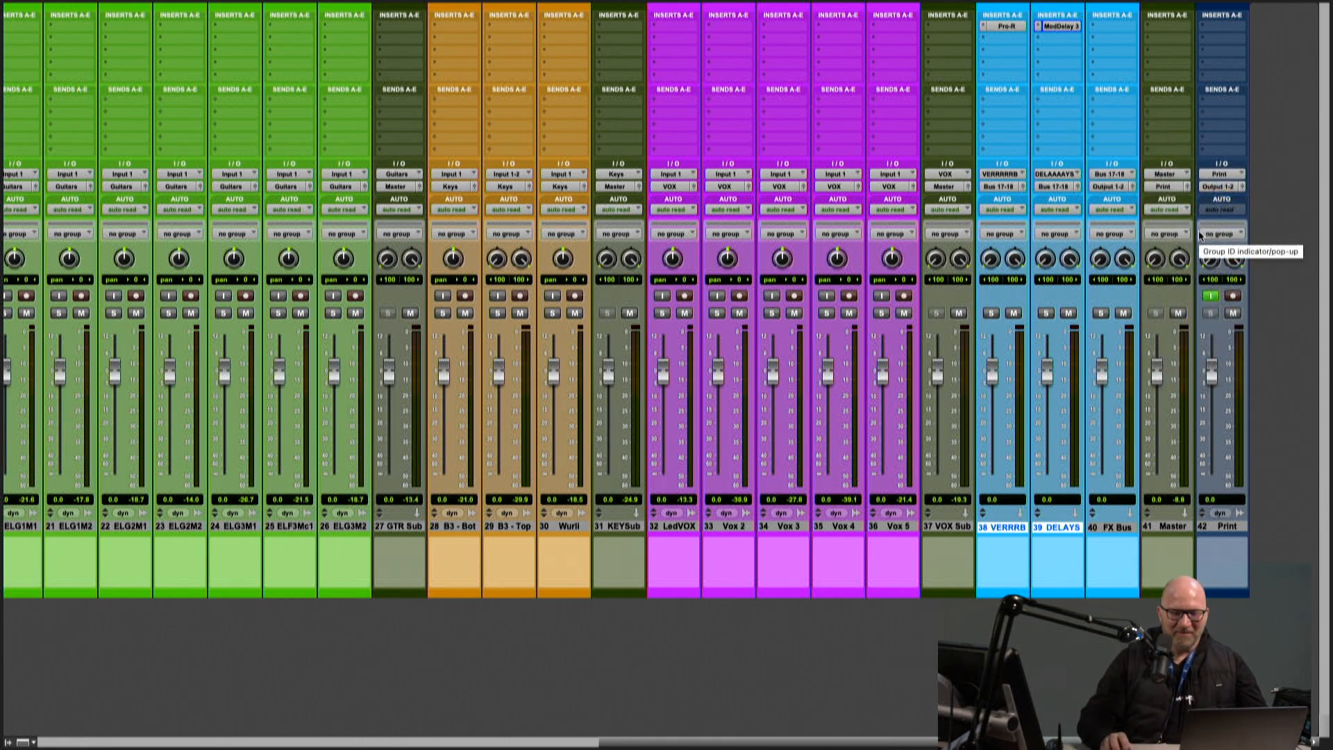
right_click(1110, 179)
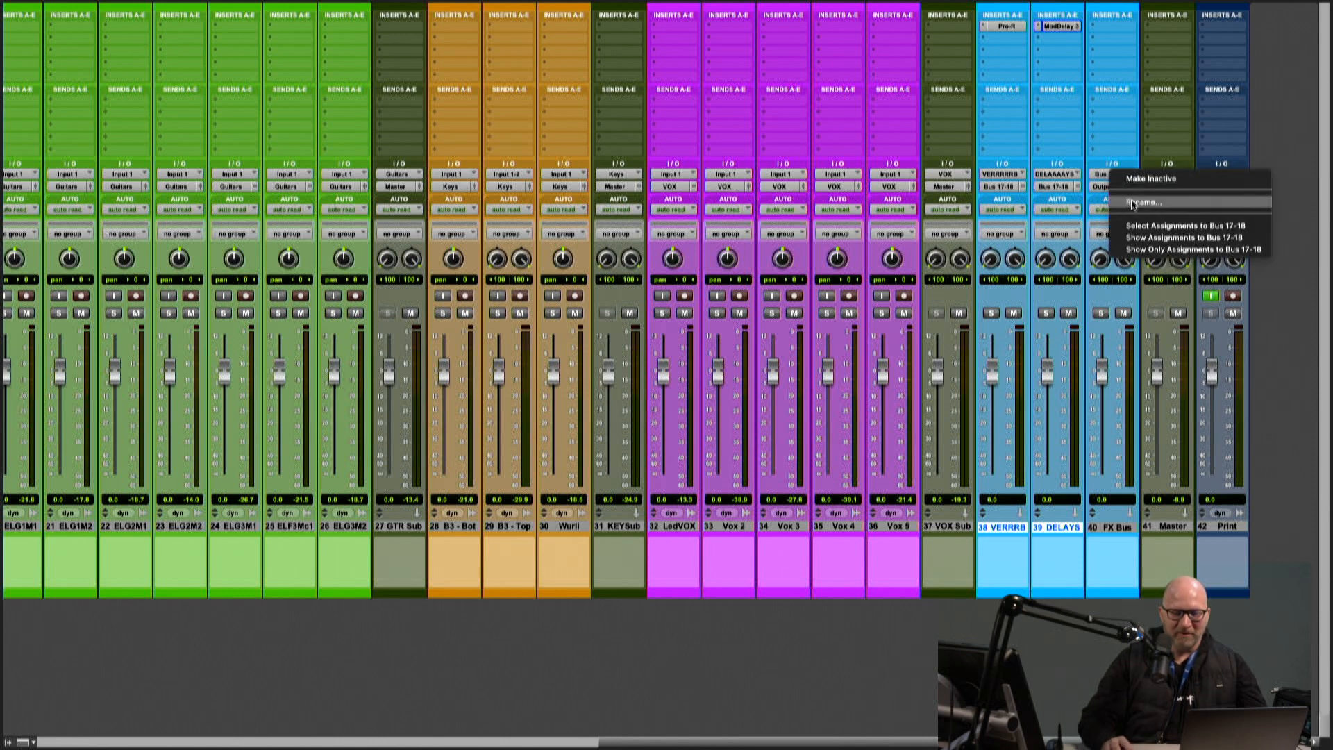
click(1131, 201)
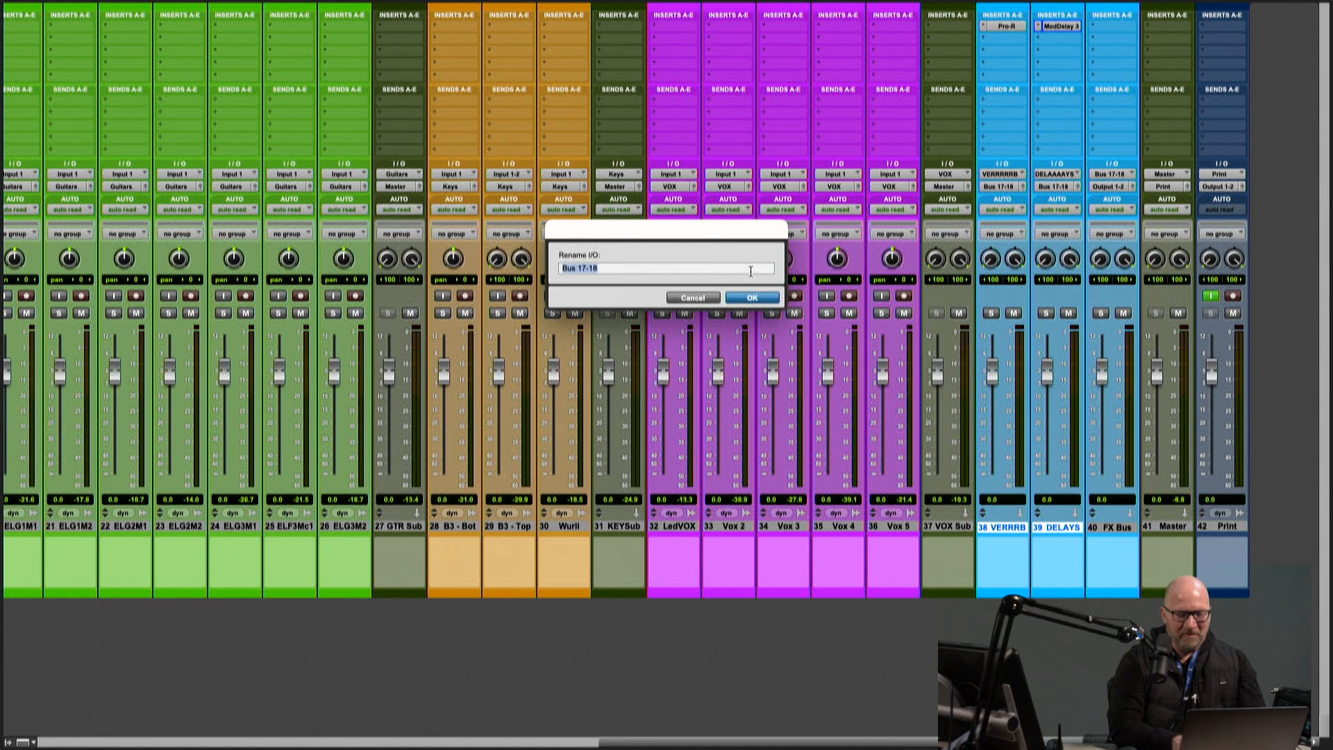
text(FX Bus)
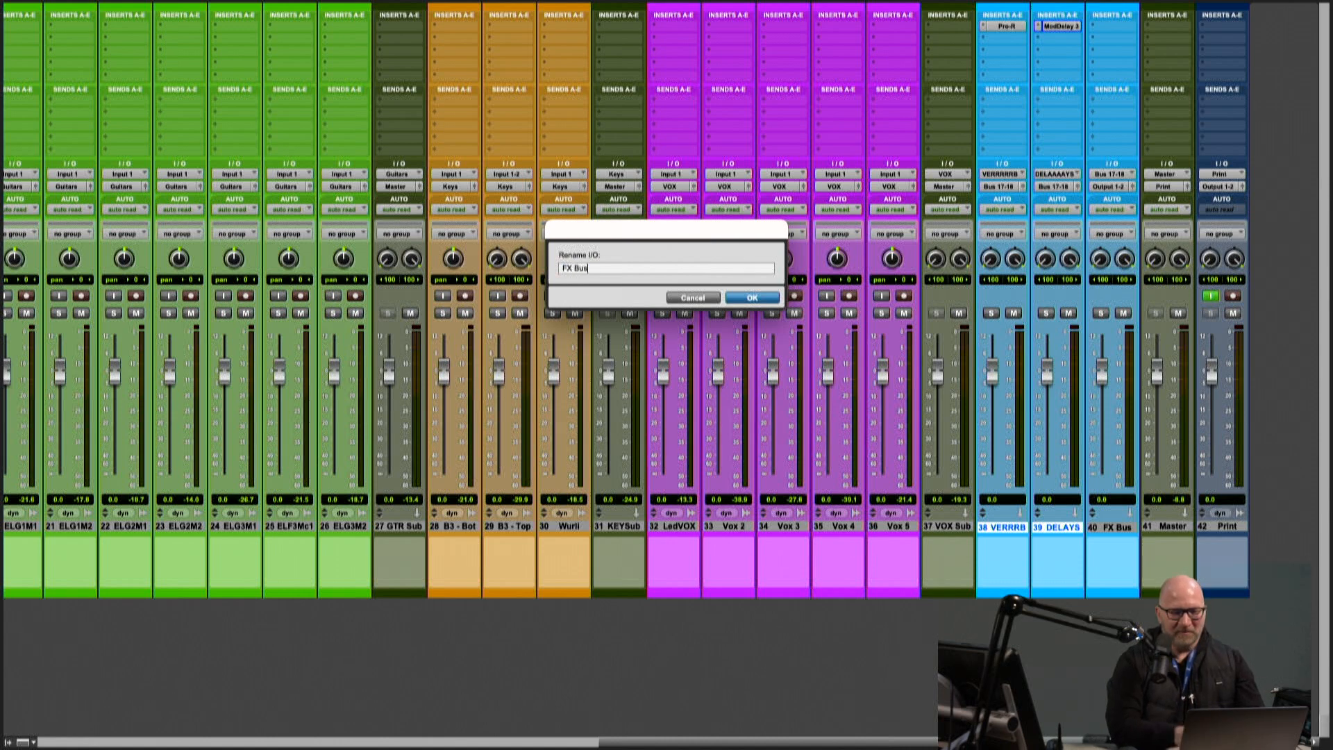
key(Return)
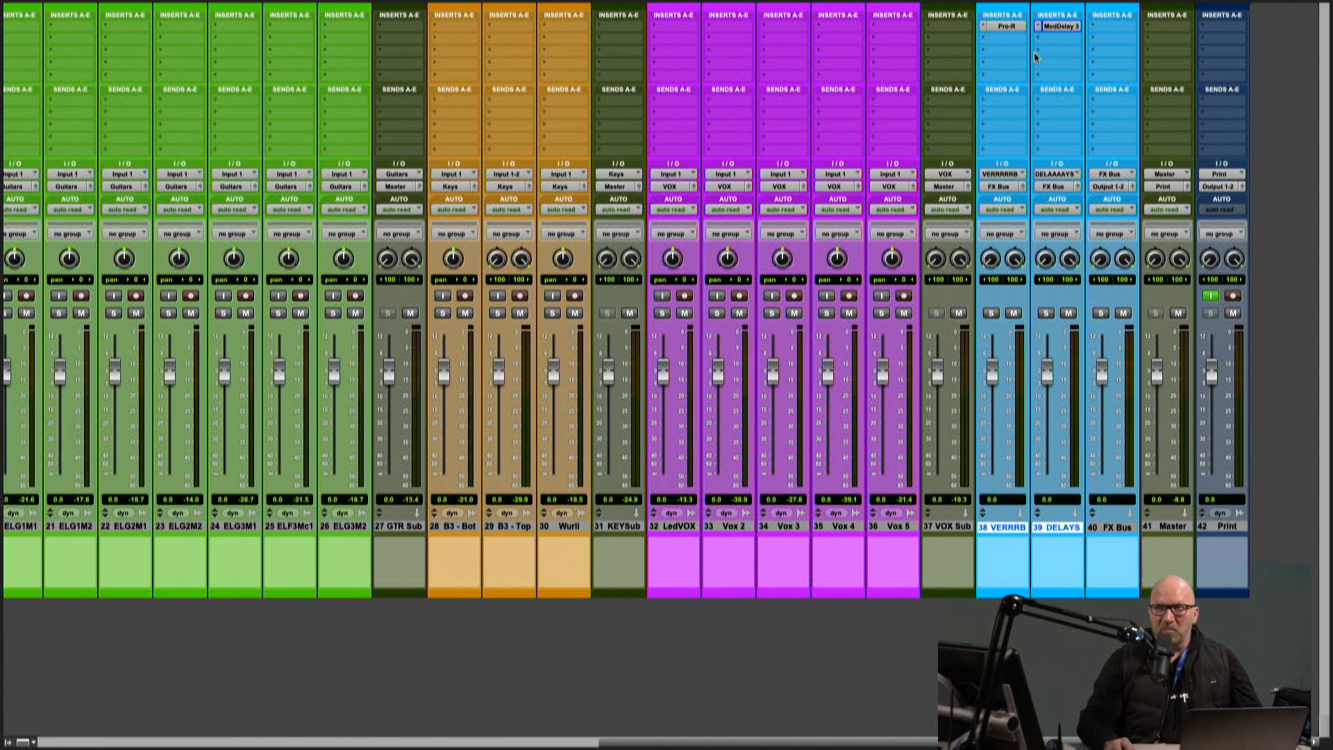
scroll(1008, 104, left, 4)
scroll(1008, 104, right, 4)
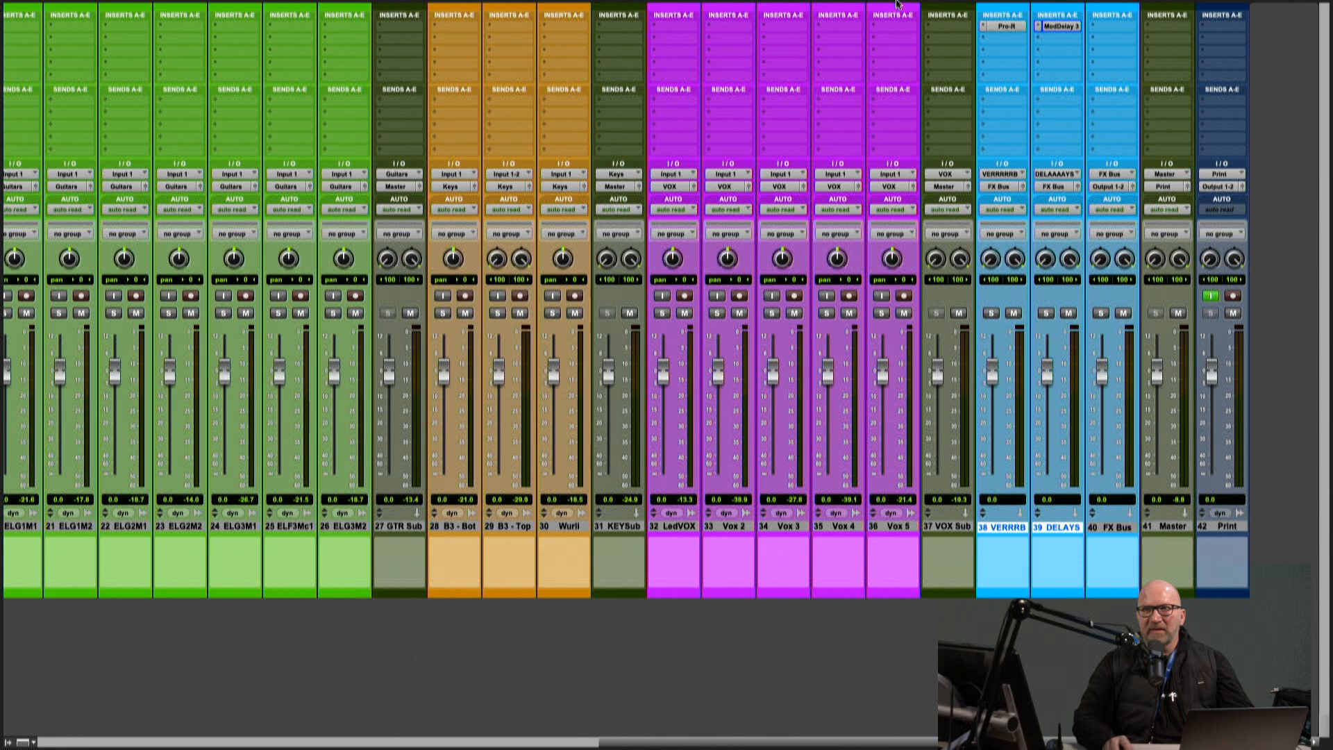
Add a send on the LedVOX track's first send slot to the VERRRRRB (Stereo) bus and reposition its send window.
click(662, 106)
mouse_move(669, 104)
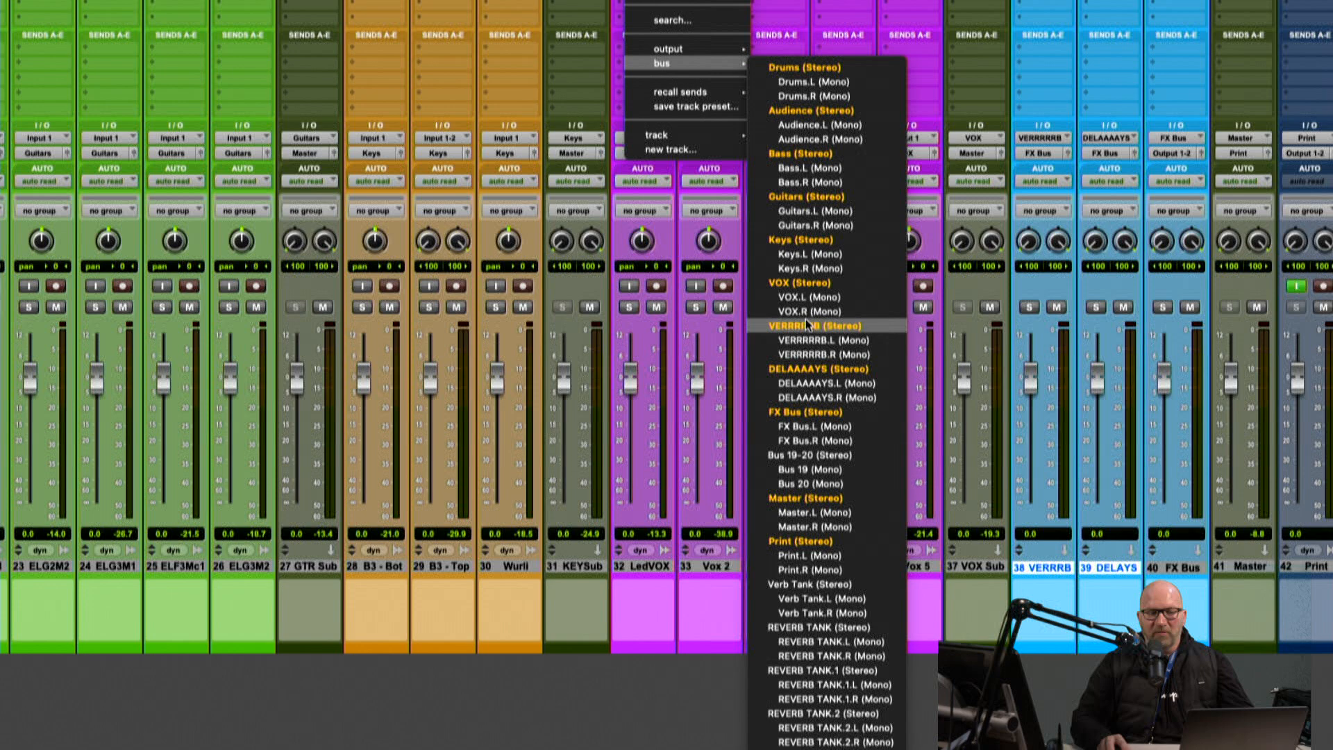
click(805, 323)
drag(491, 197, 561, 86)
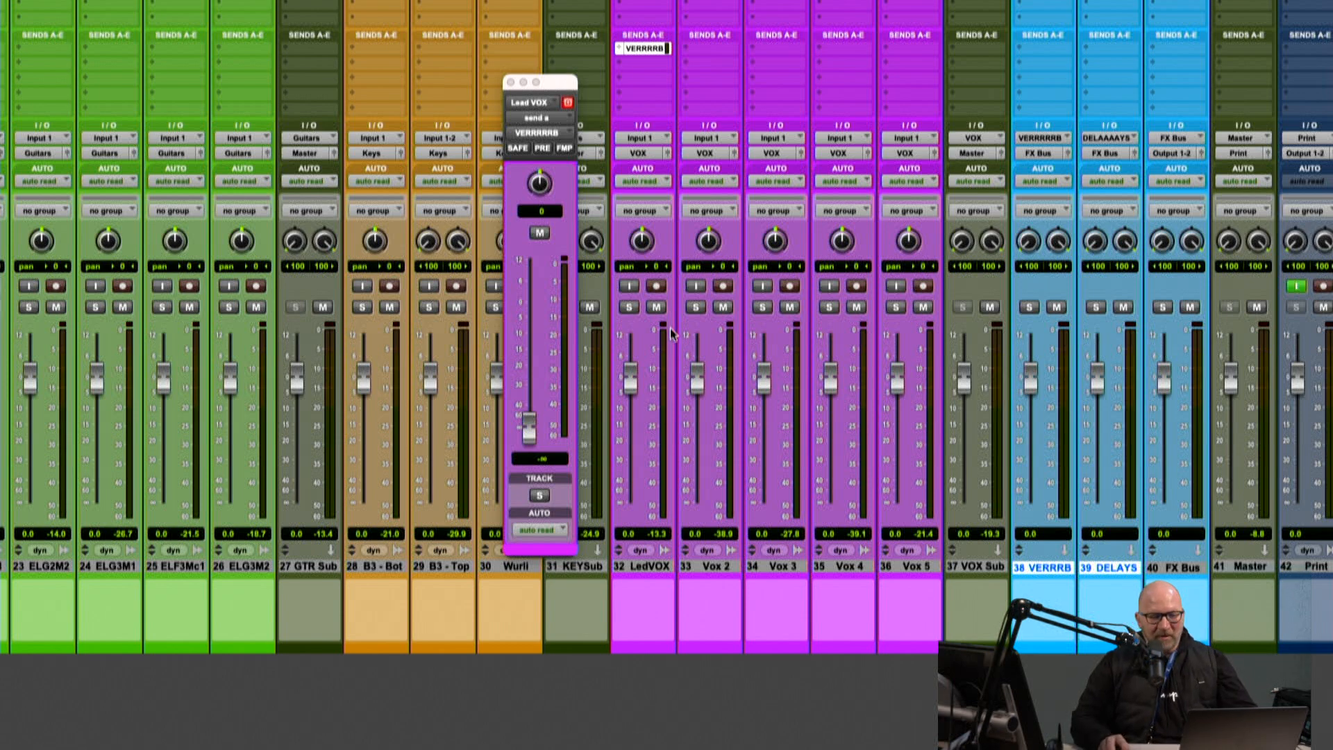
Solo the LedVOX track and raise its VERRRRRB send level to about -17.9 dB.
click(629, 307)
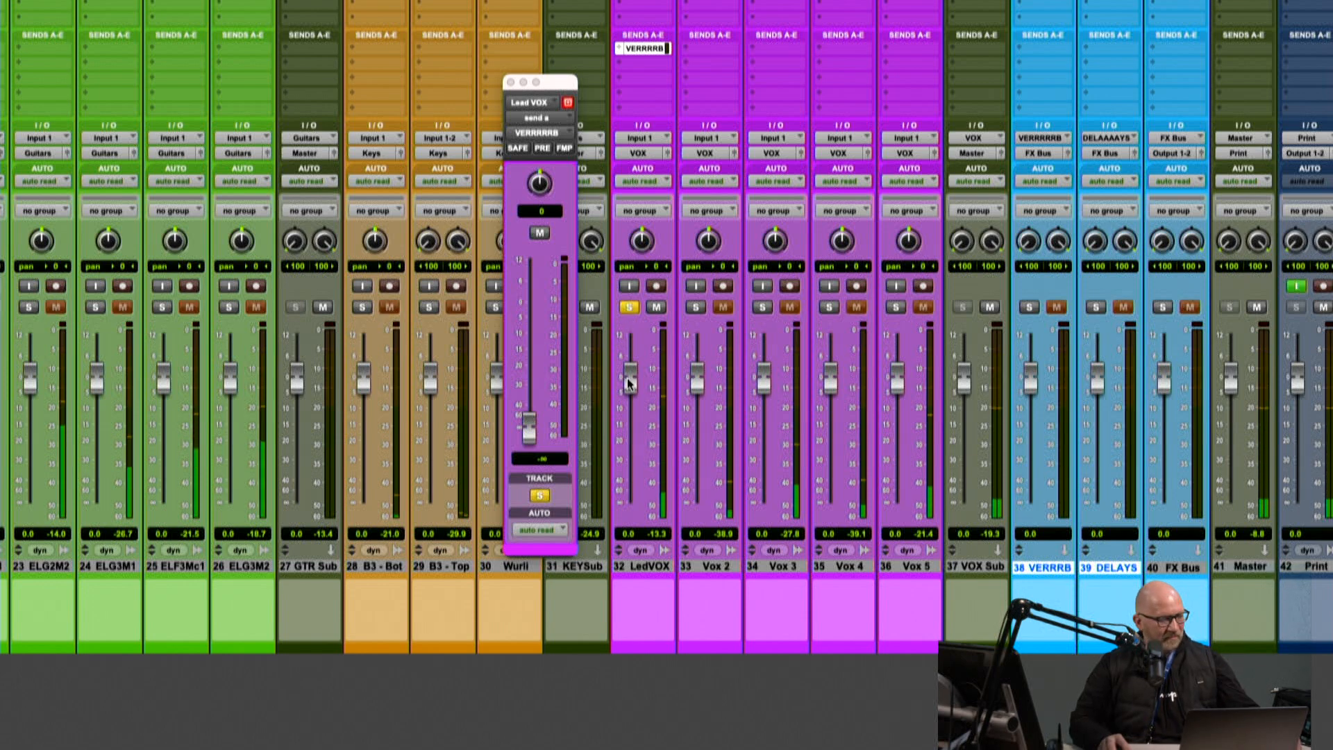
drag(531, 433, 529, 365)
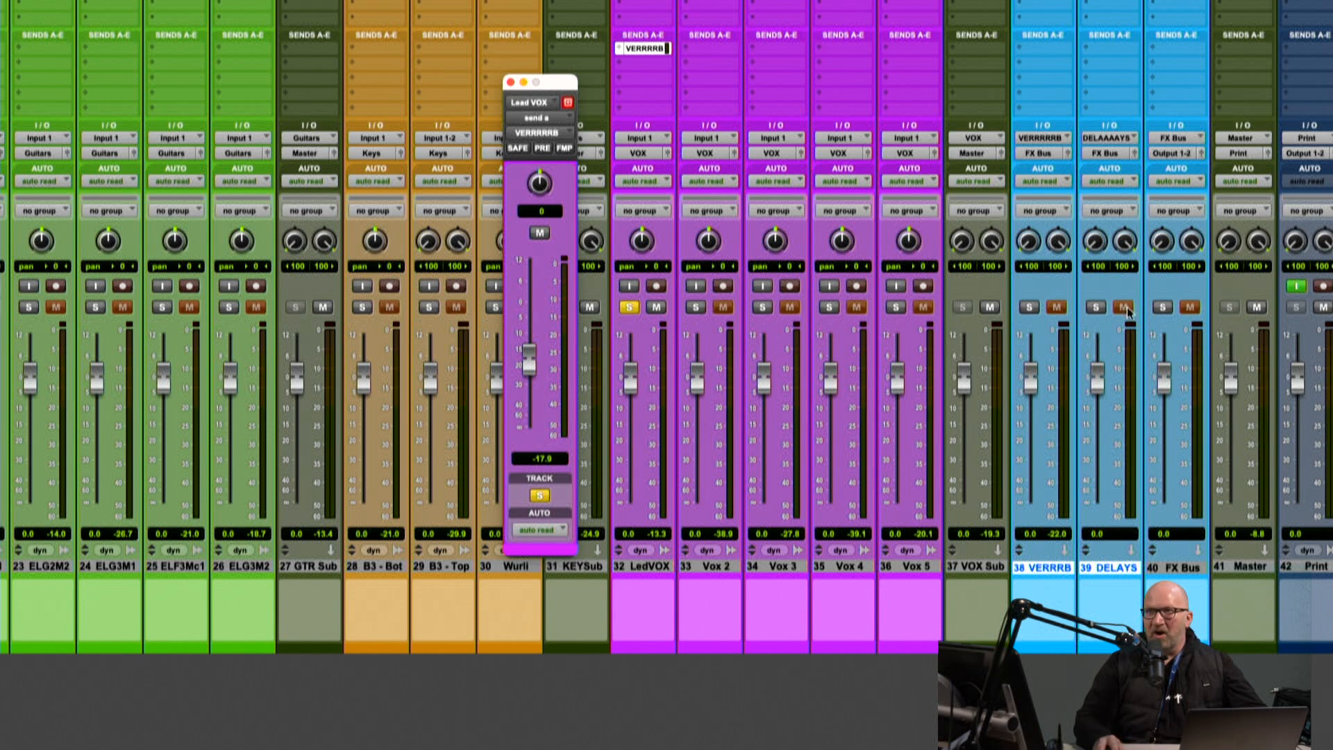
Solo-safe the VERRRRB, DELAYS and FX Bus tracks.
super+click(1028, 307)
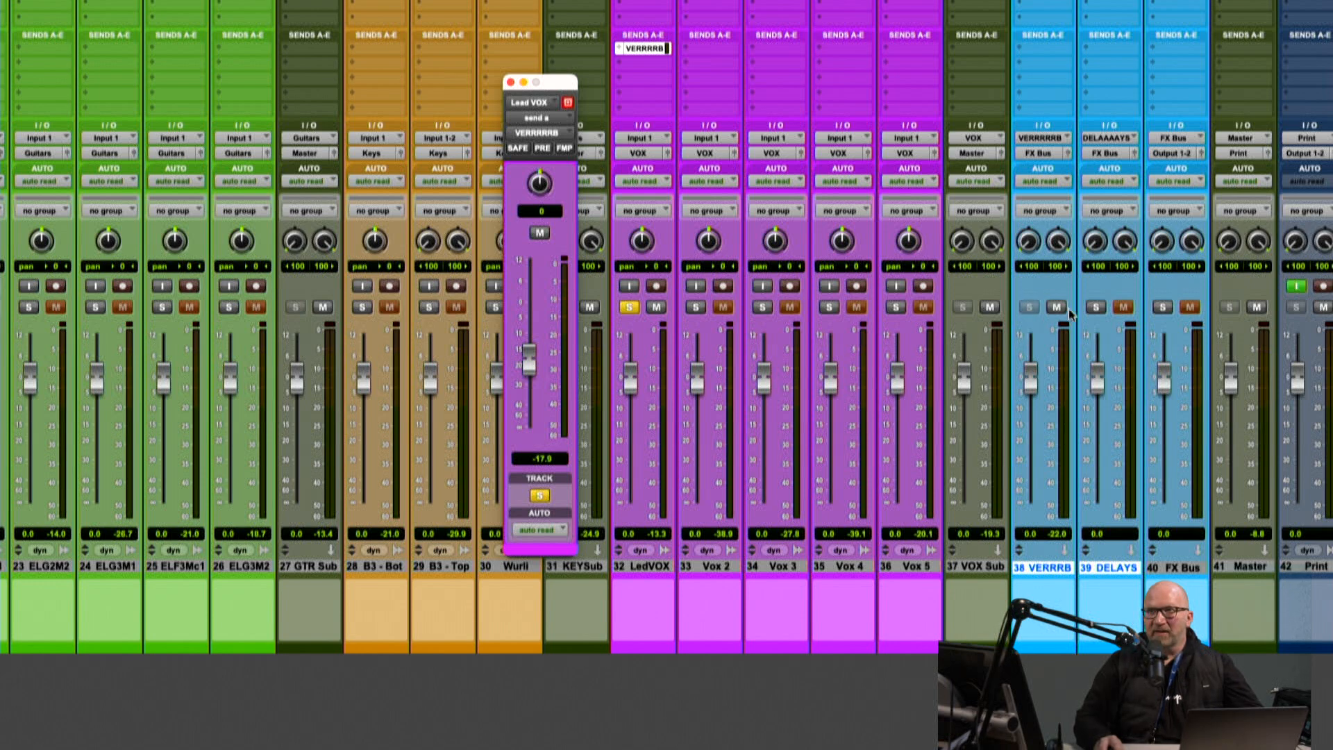
super+click(1095, 308)
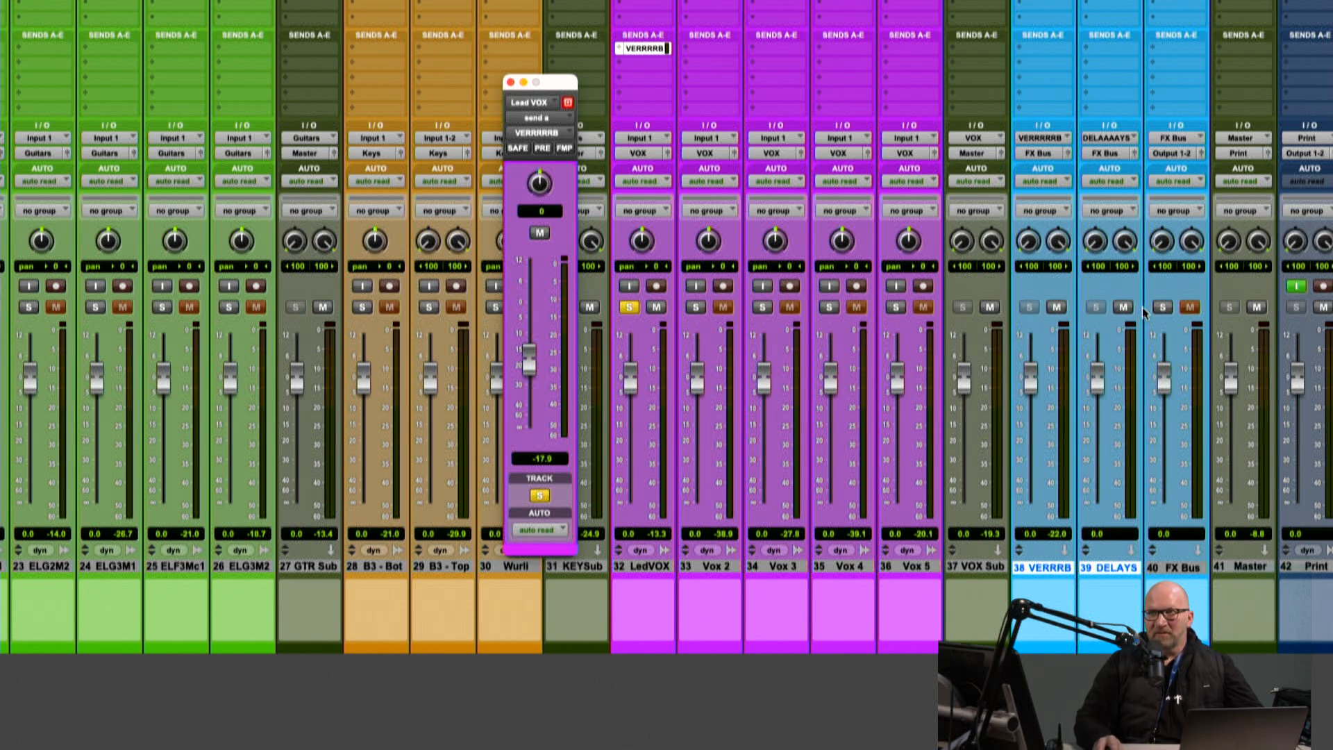
super+click(1161, 308)
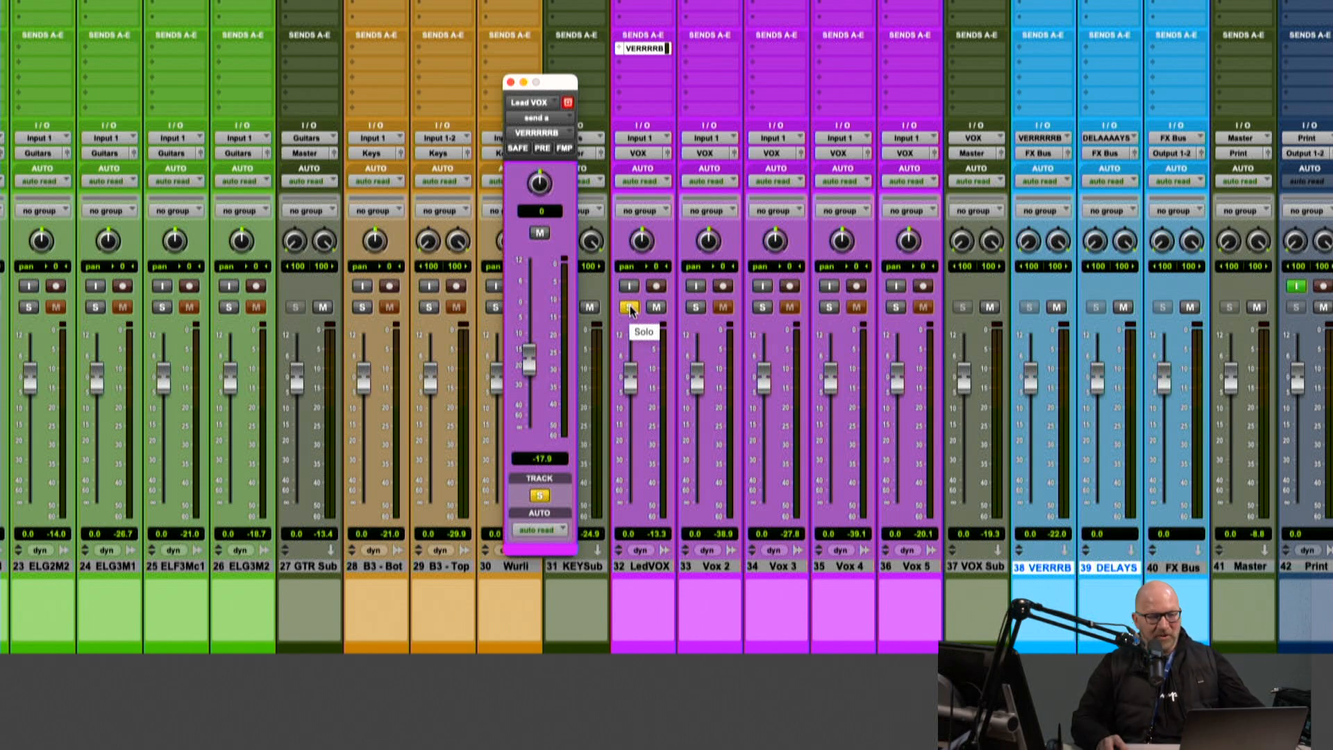
Audition different LedVOX reverb send levels during playback, set the send to about -13.1 dB, and close its window.
drag(522, 380, 532, 279)
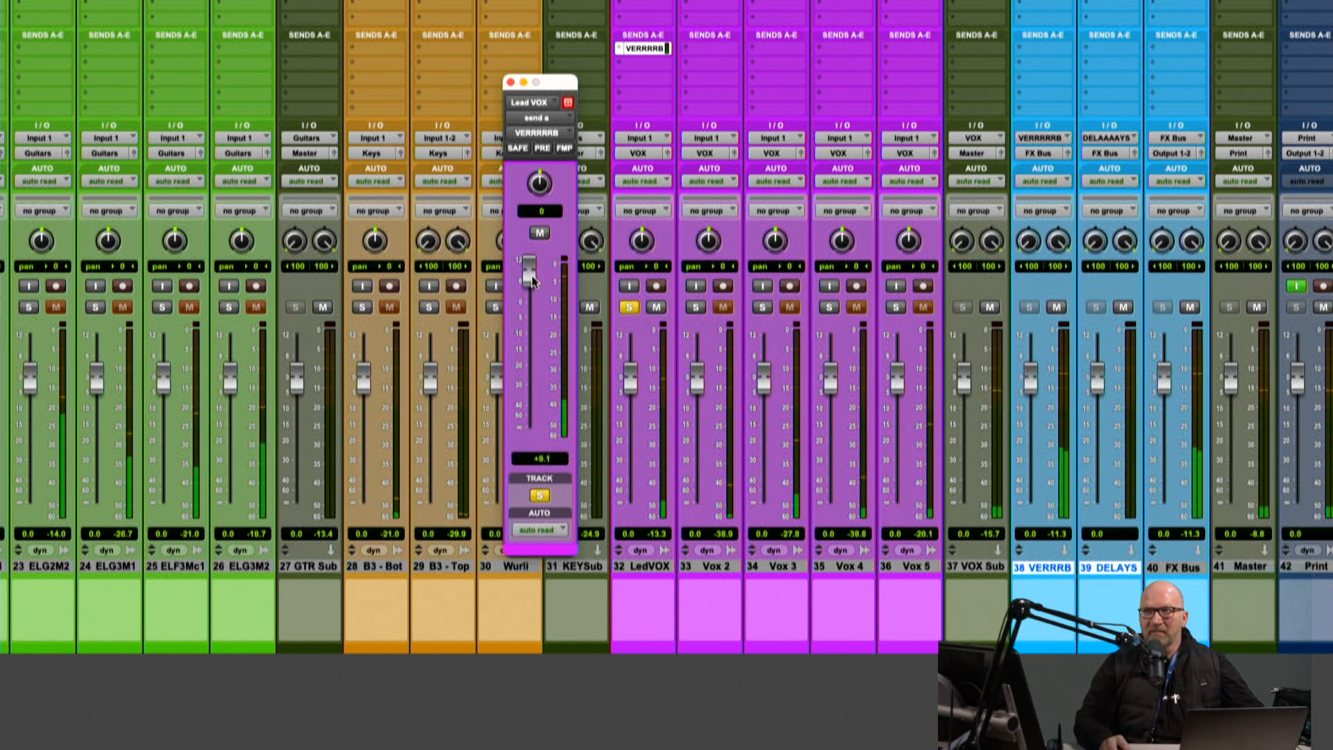
drag(532, 279, 532, 318)
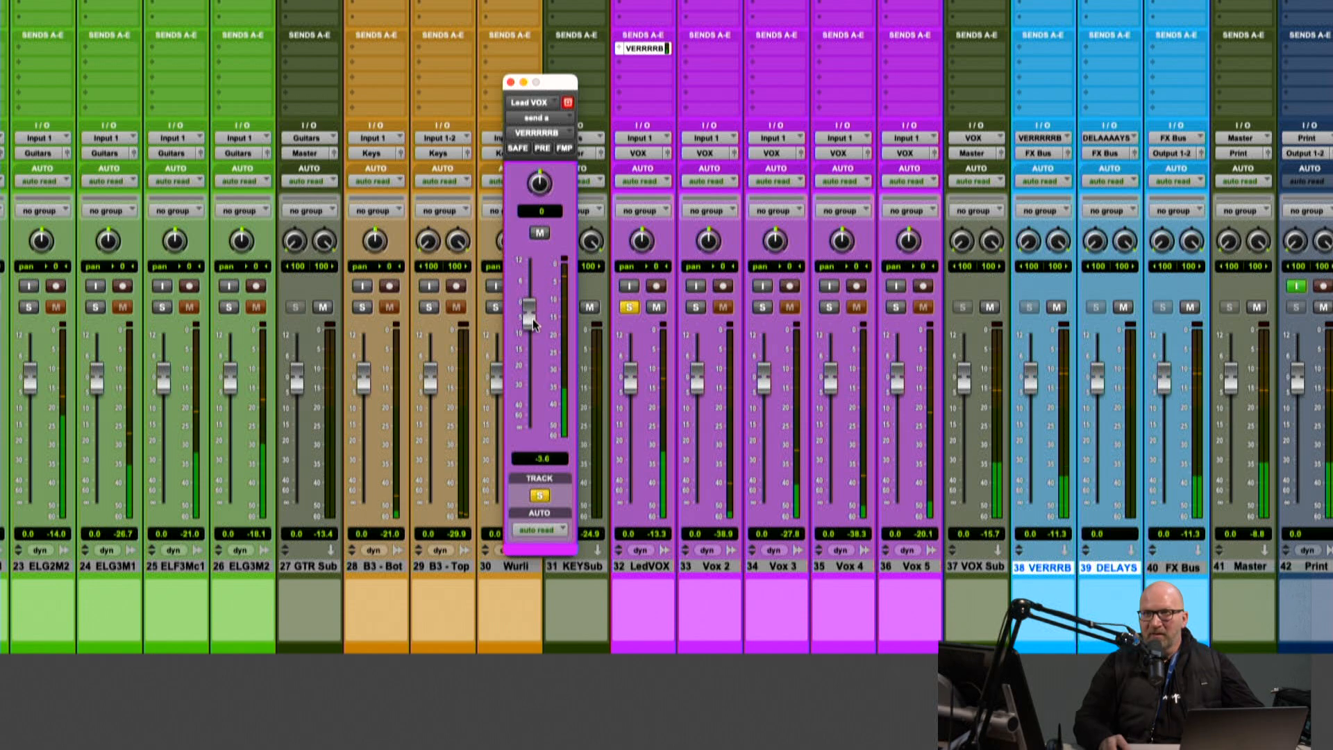
drag(531, 318, 532, 341)
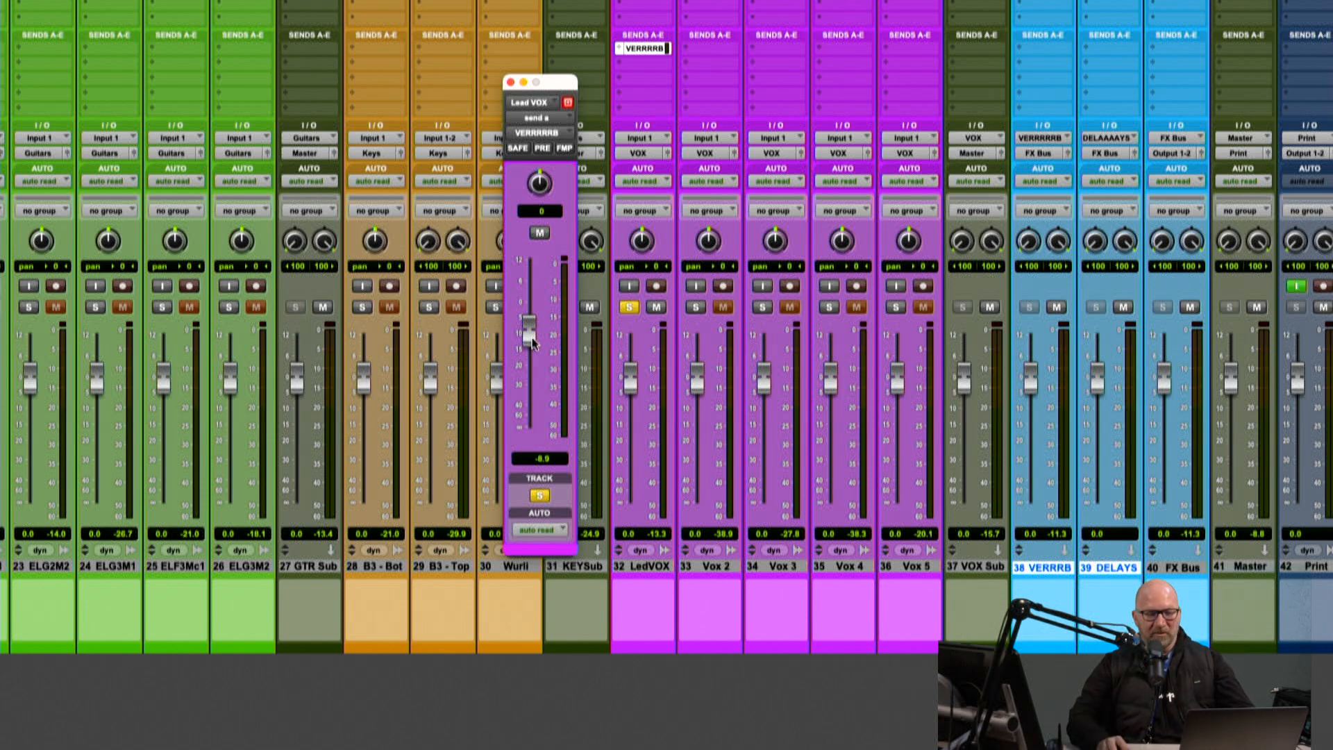
key(space)
mouse_move(532, 332)
mouse_down()
mouse_move(536, 368)
mouse_move(538, 327)
mouse_move(540, 351)
mouse_up()
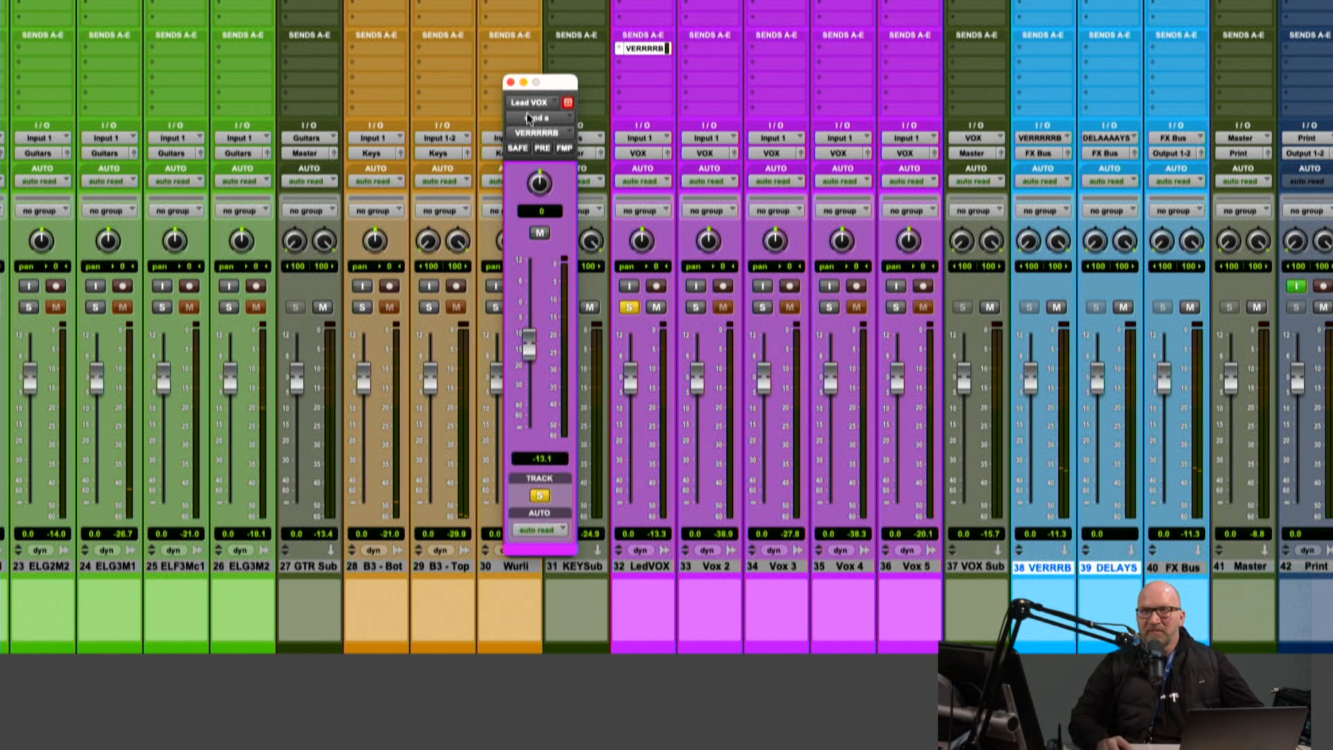
click(511, 82)
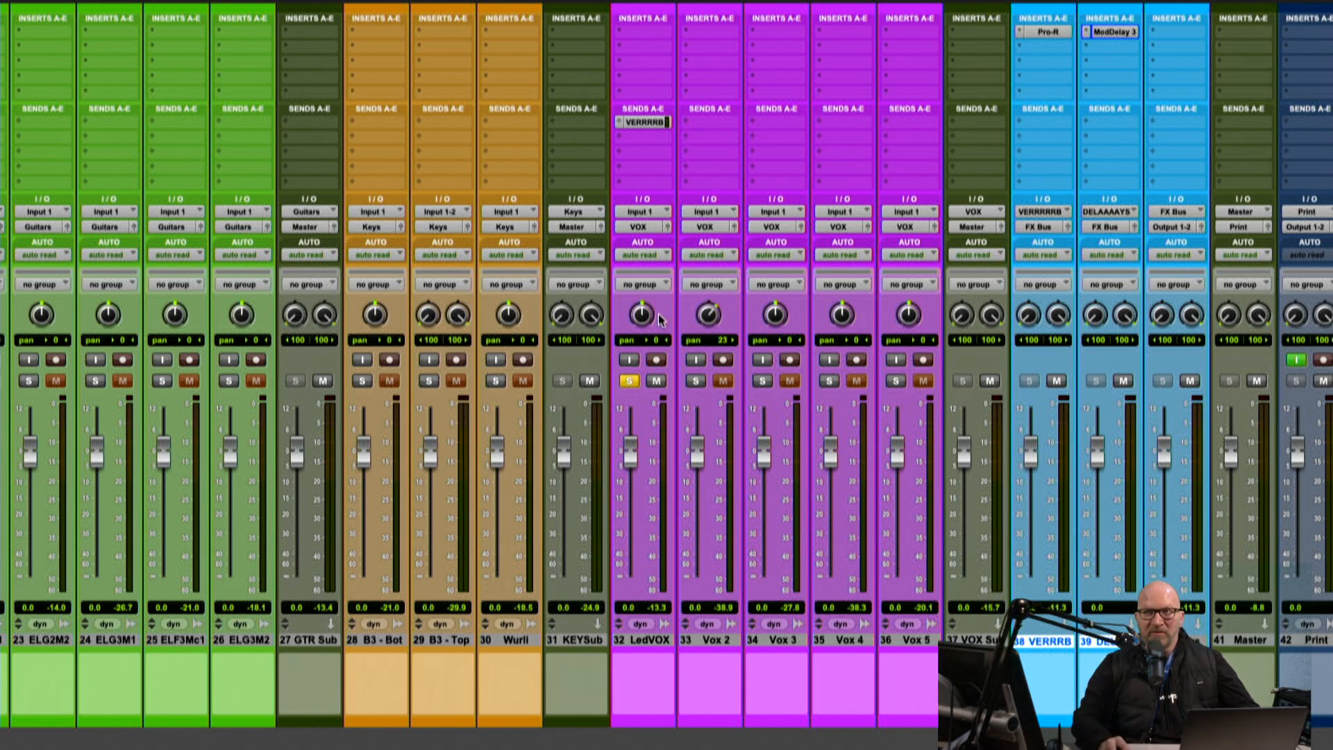
Add a send on the LedVOX track's second send slot to the DELAAAAYS (Stereo) bus.
click(646, 138)
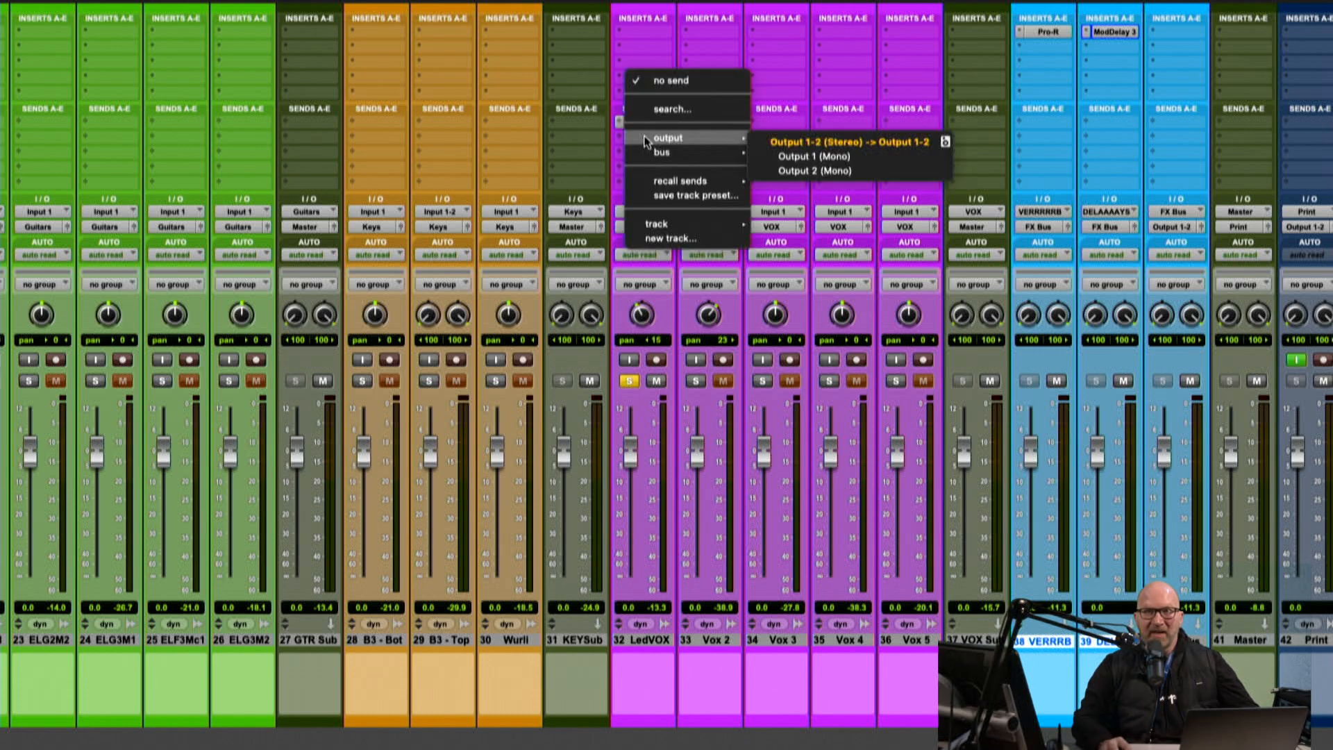
mouse_move(651, 150)
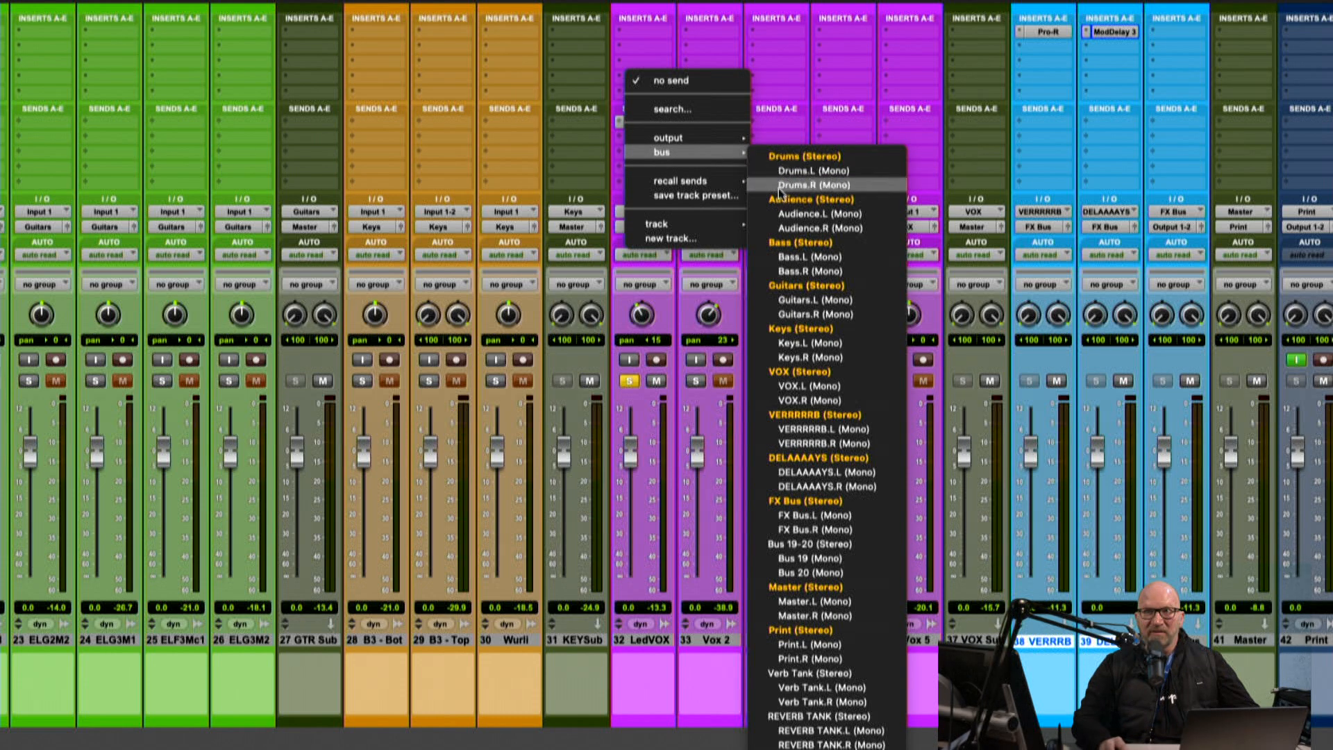
click(803, 458)
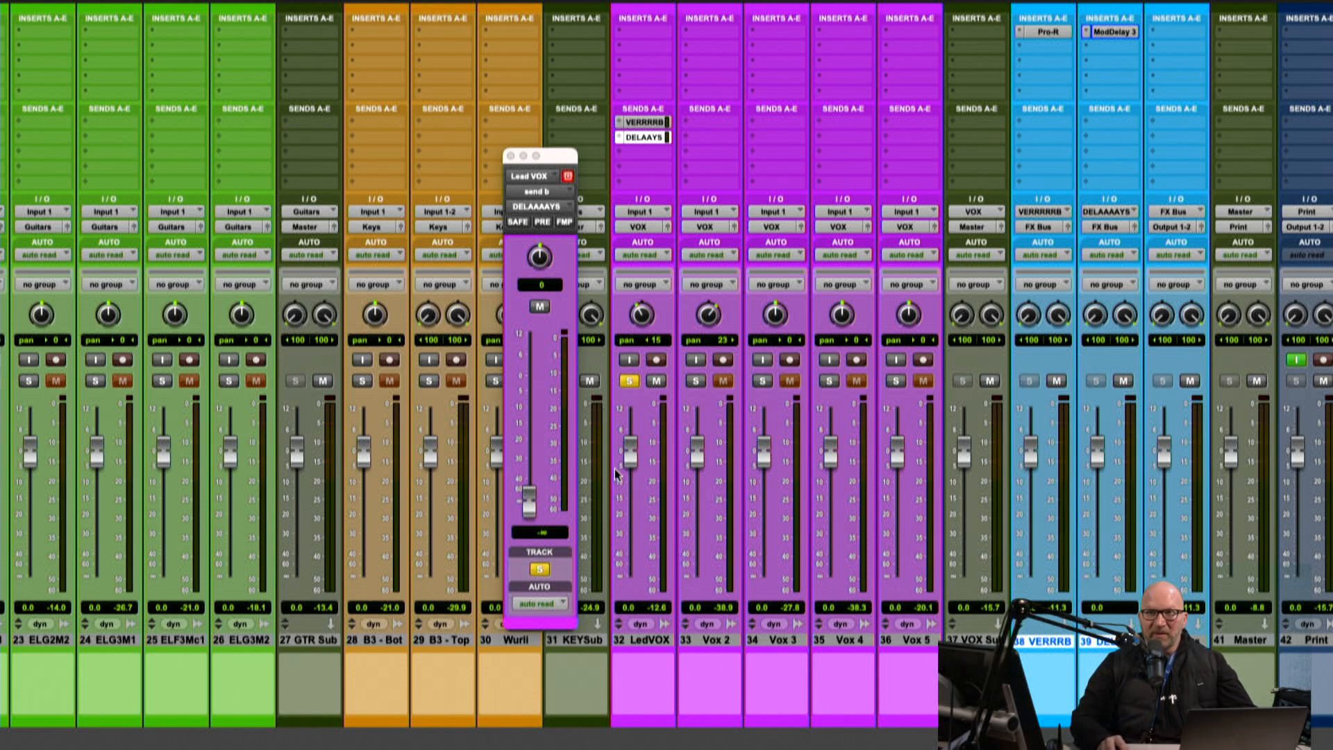
Start playback, audition the LedVOX delay send at about +2.8 dB, and lower it to about -9.7 dB.
key(space)
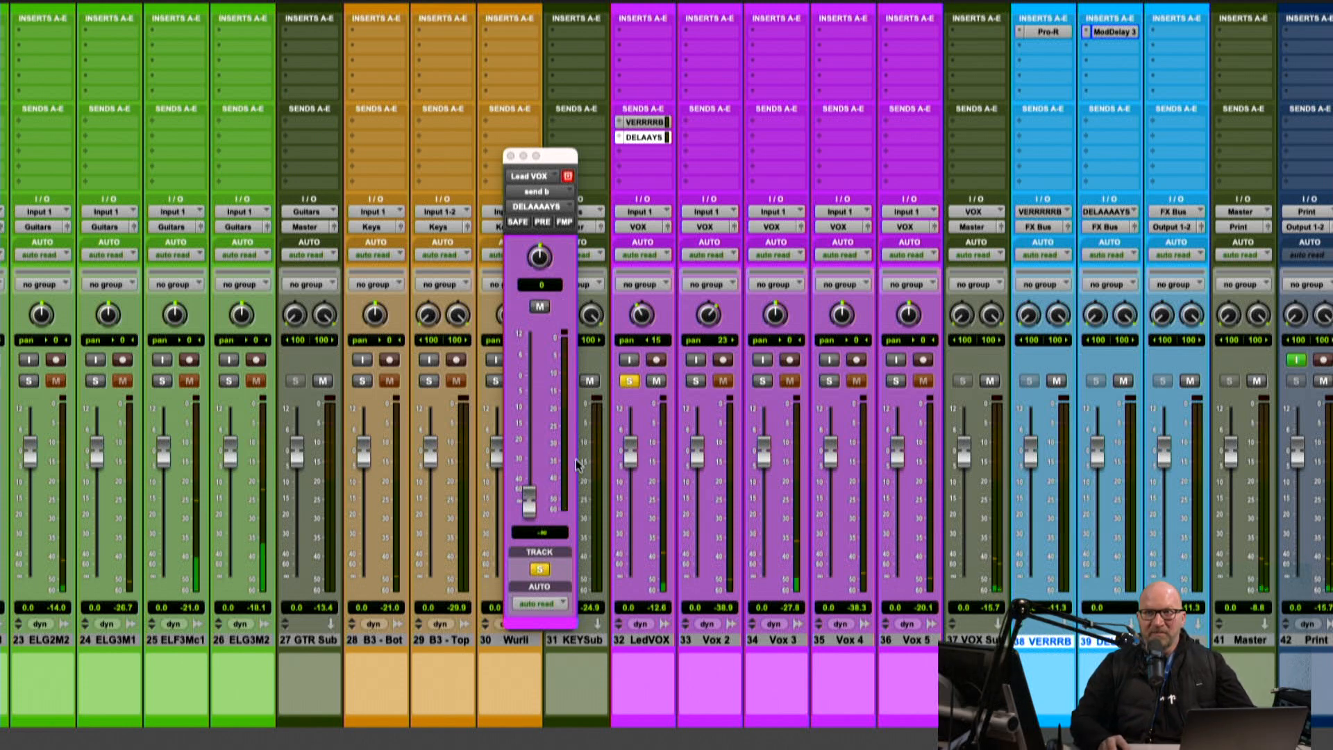
drag(529, 498, 533, 368)
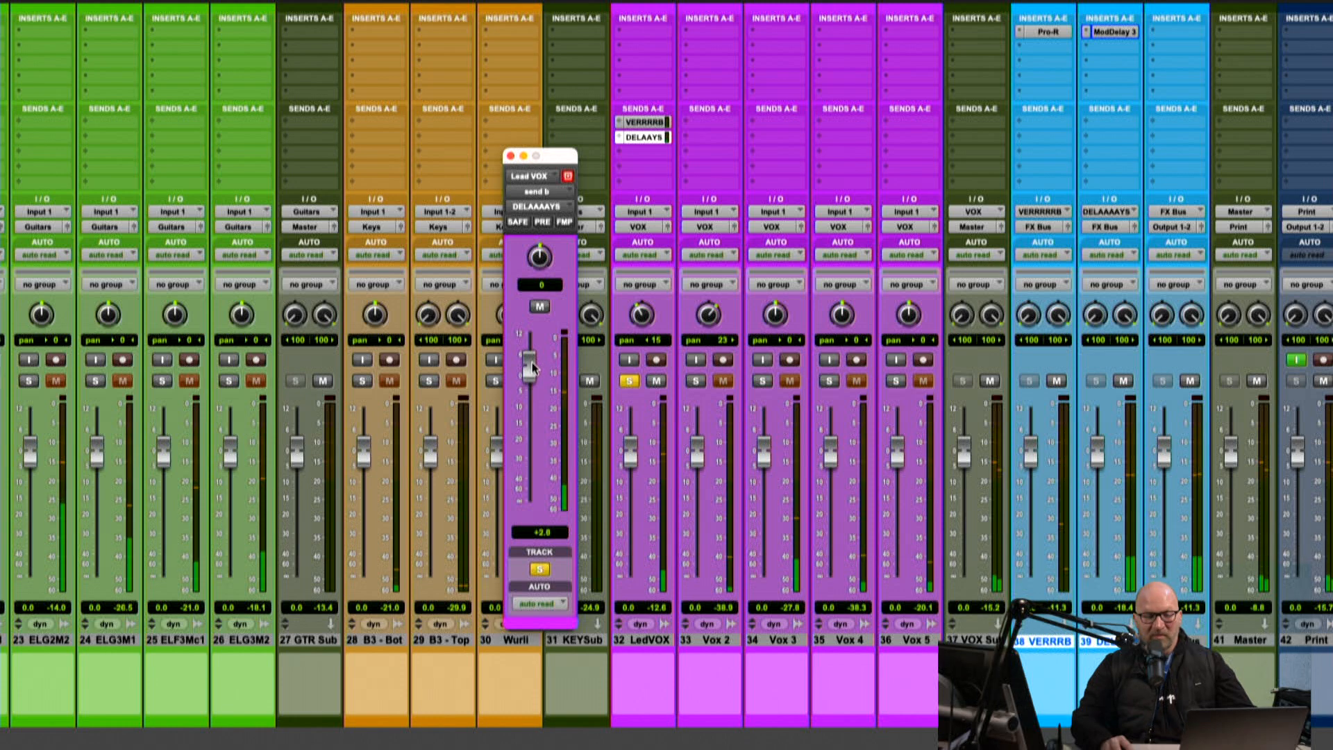
drag(531, 368, 526, 409)
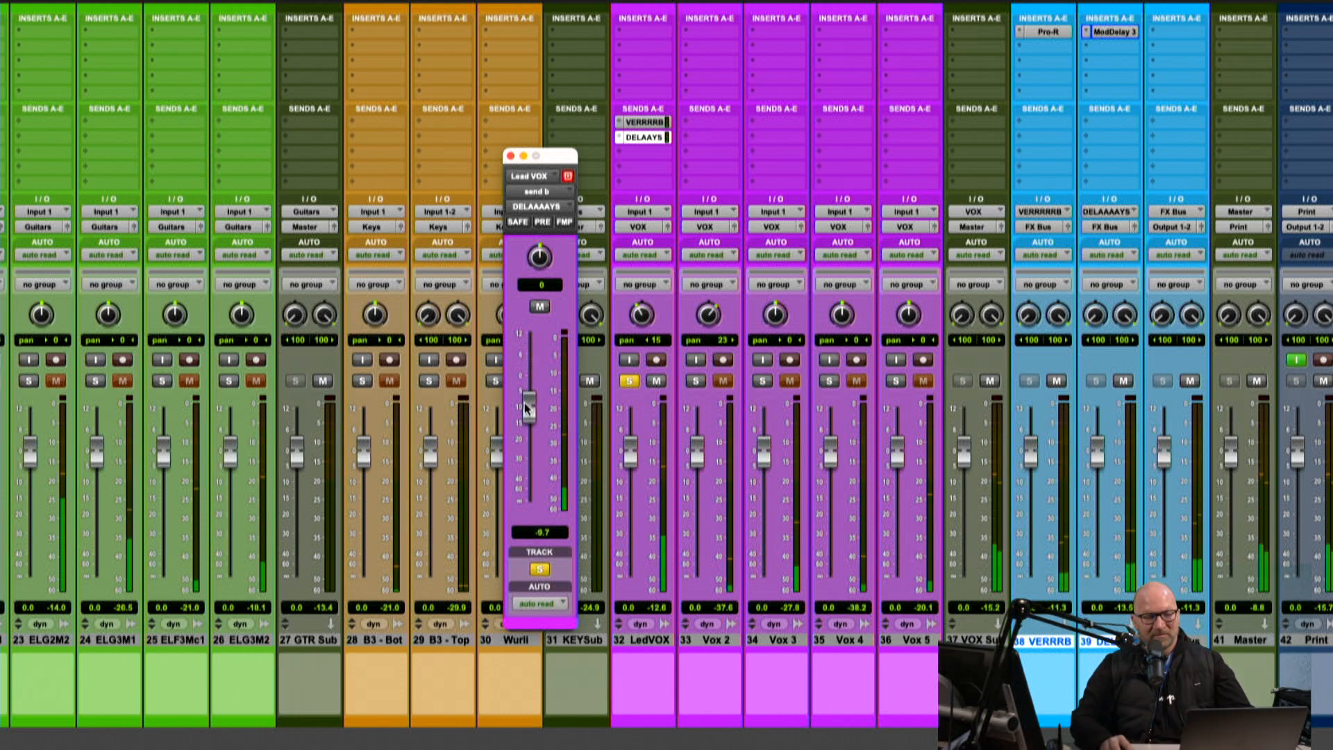